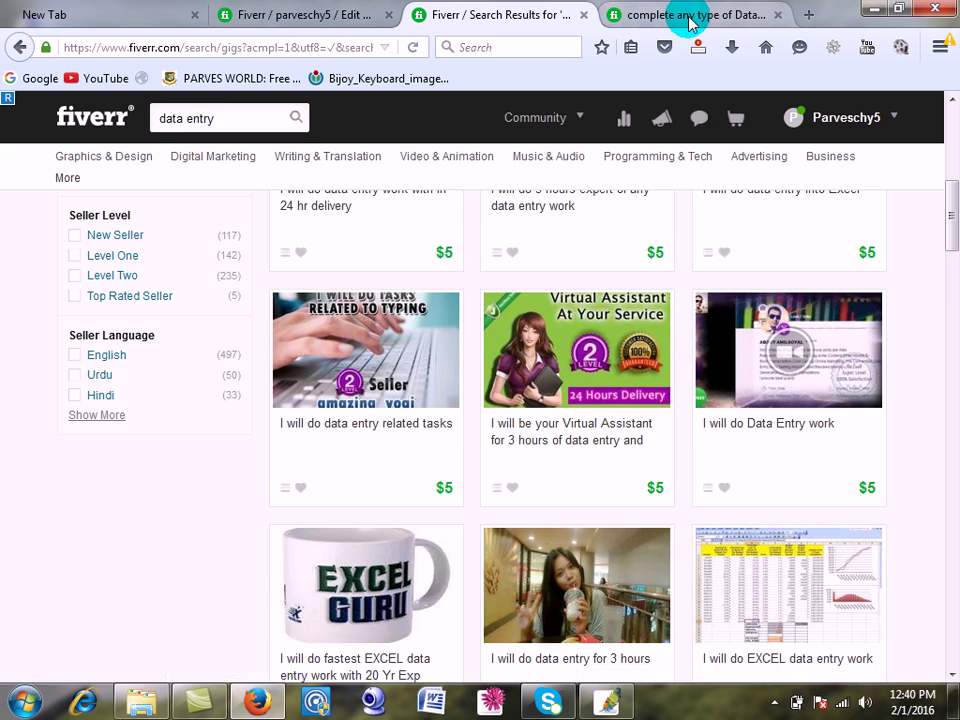
Step: Examine the competing data entry gig's extras and browse its portfolio images
{"action": "scroll", "coordinate": [311, 506], "scroll_direction": "down", "scroll_amount": 5}
{"action": "scroll", "coordinate": [311, 506], "scroll_direction": "down", "scroll_amount": 3}
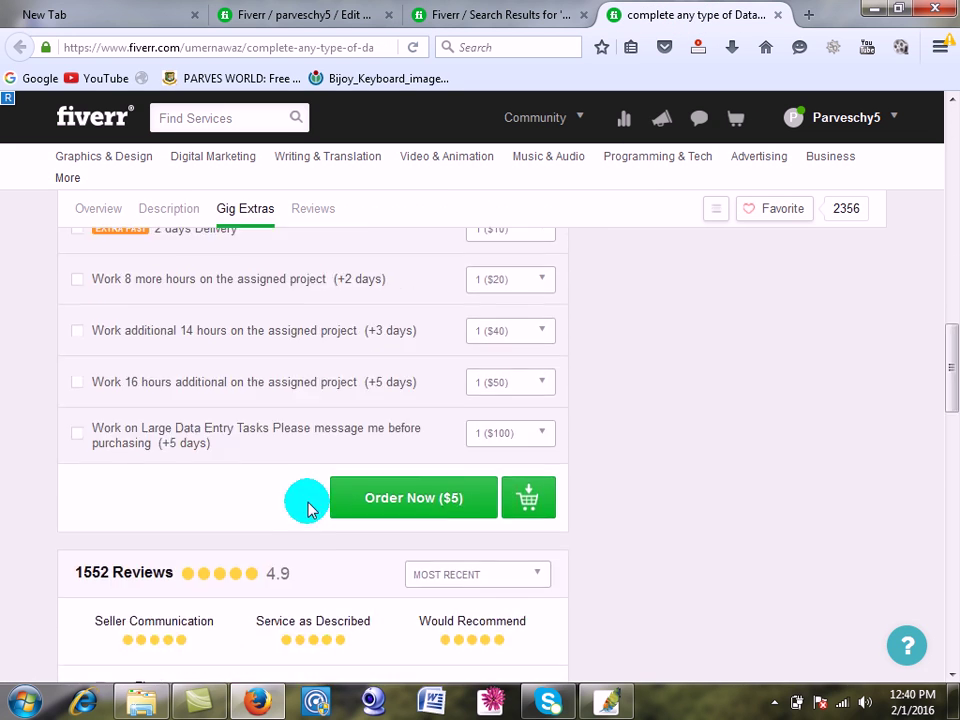
{"action": "scroll", "coordinate": [309, 506], "scroll_direction": "up", "scroll_amount": 10}
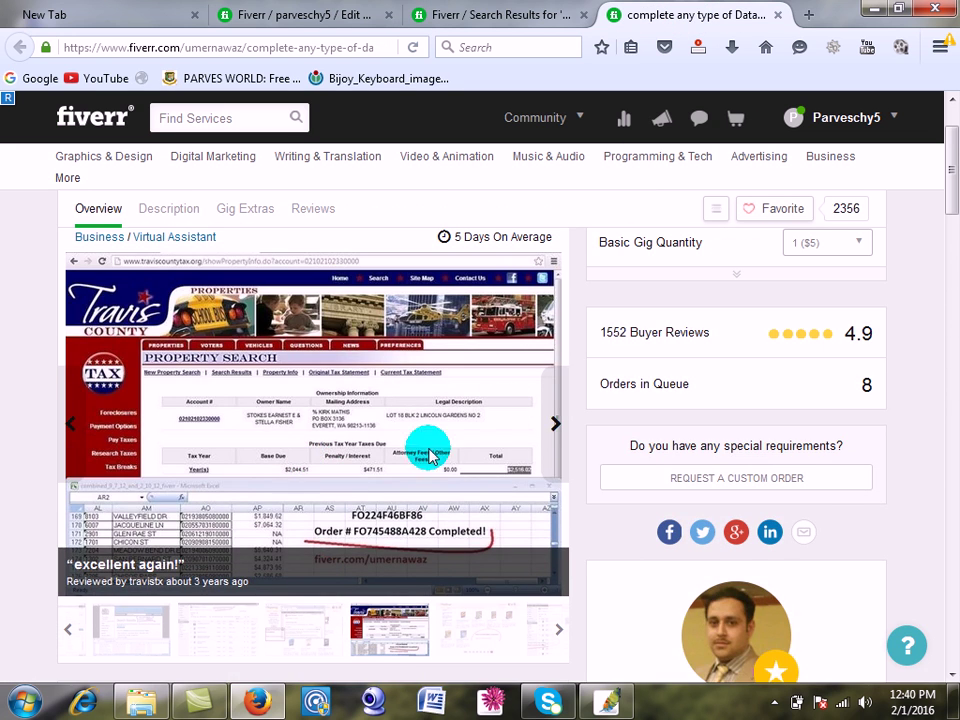
{"action": "left_click", "coordinate": [555, 424]}
{"action": "left_click", "coordinate": [556, 425]}
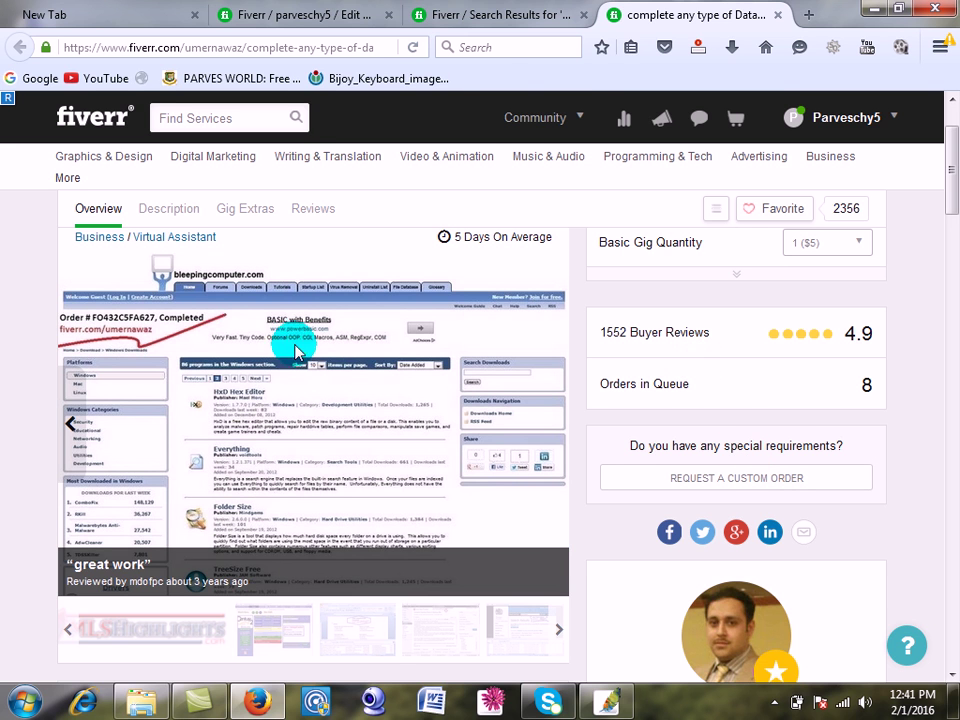
Step: Return to the gig being edited and check the photo requirements for the Gig Gallery
{"action": "left_click", "coordinate": [527, 16]}
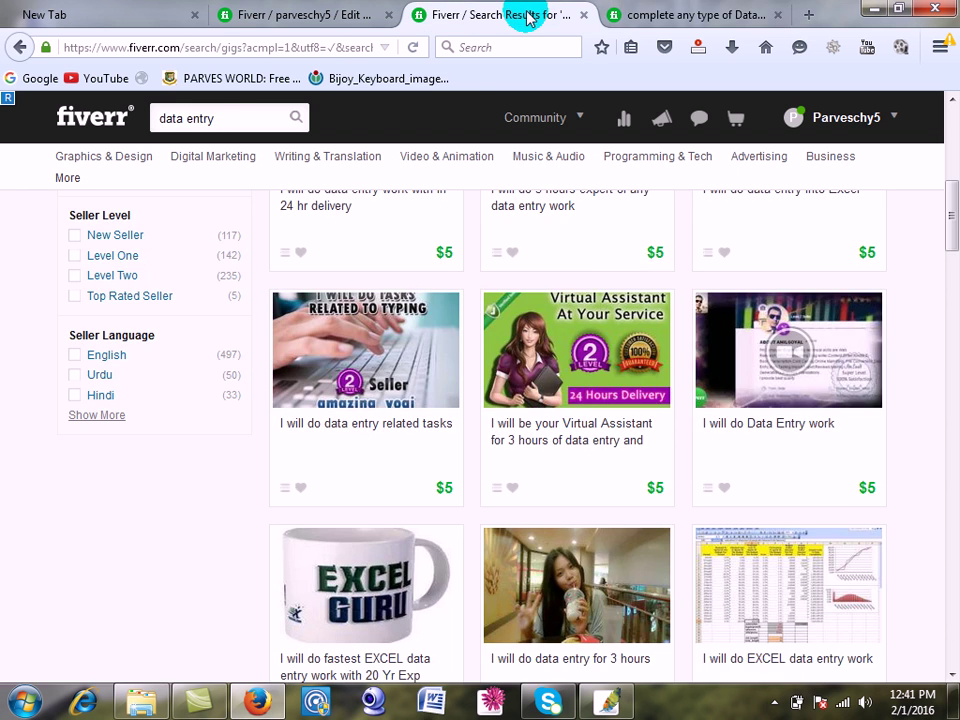
{"action": "left_click", "coordinate": [666, 17]}
{"action": "left_click", "coordinate": [315, 19]}
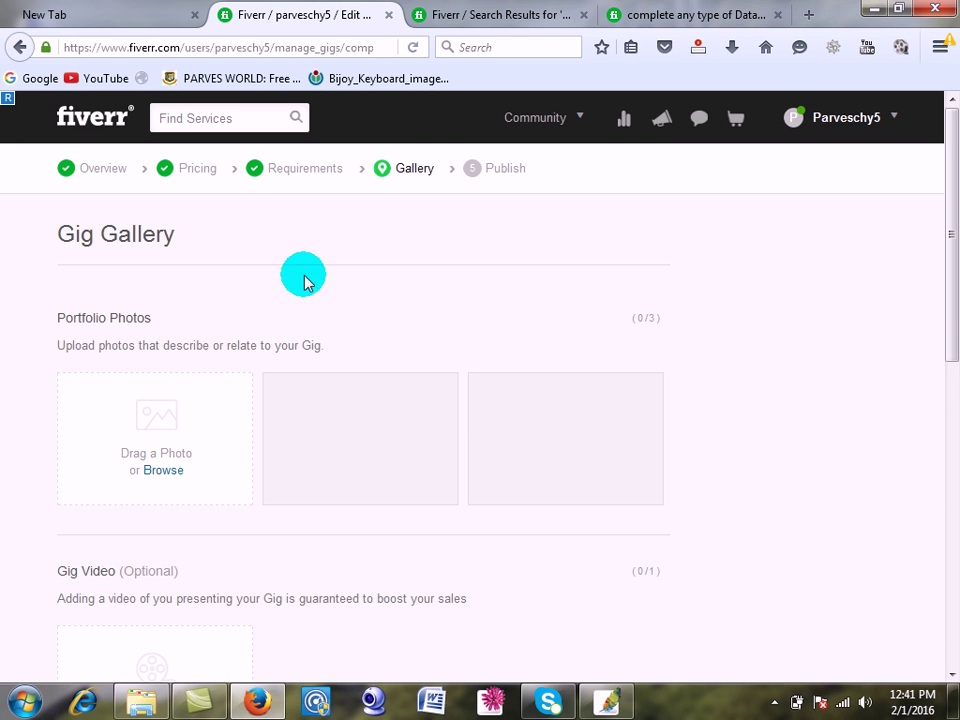
{"action": "mouse_move", "coordinate": [265, 300]}
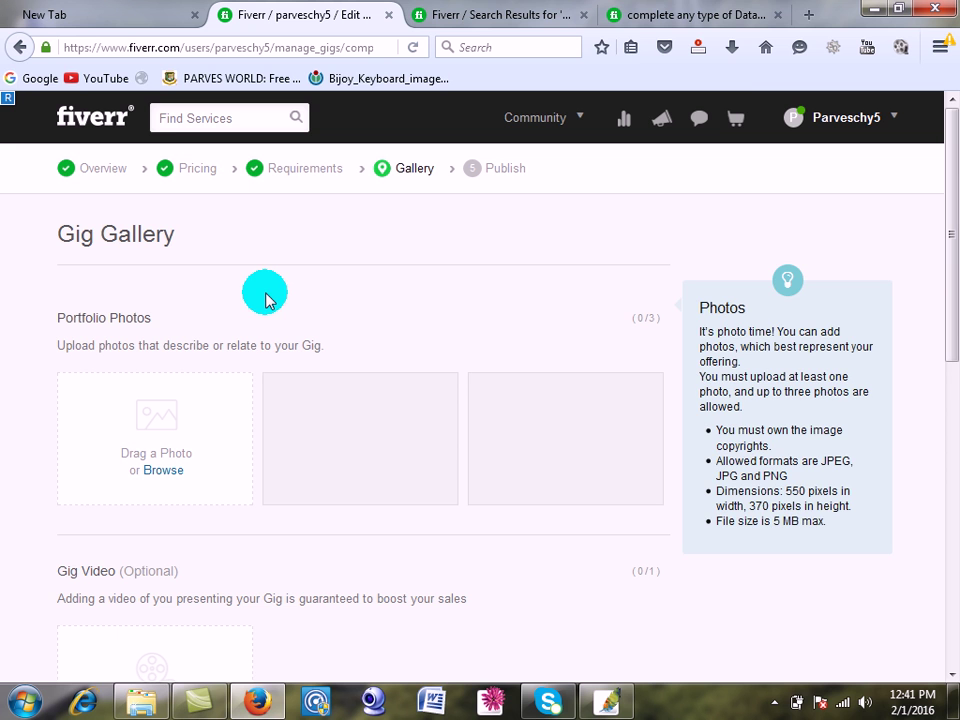
Step: Switch to Microsoft Office Excel 2007 and open the recent workbook ICT
{"action": "left_click", "coordinate": [883, 12]}
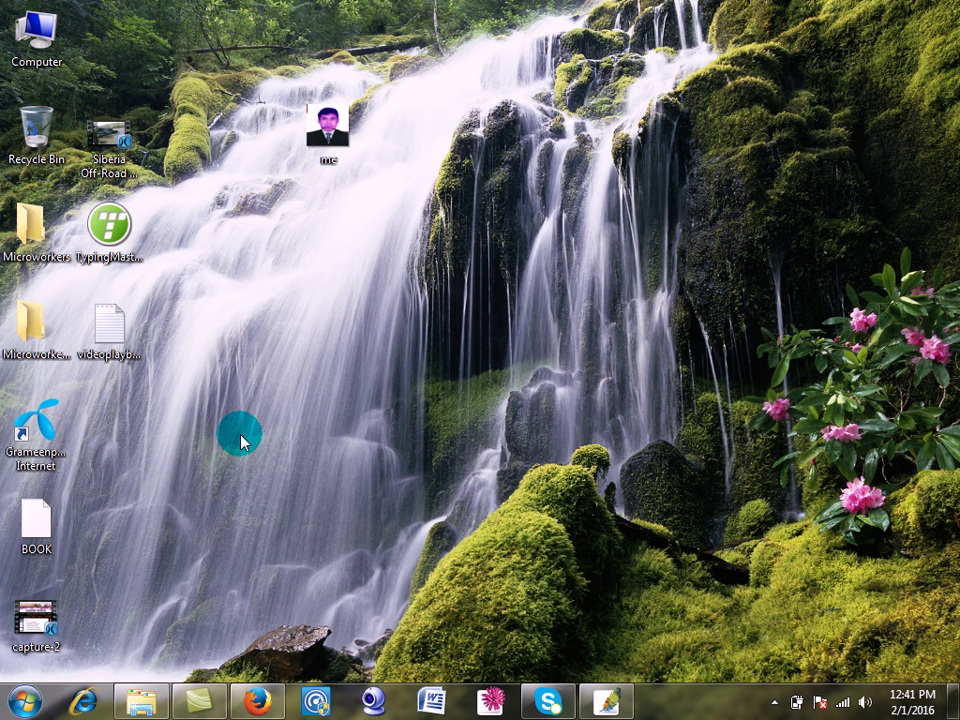
{"action": "left_click", "coordinate": [22, 701]}
{"action": "left_click", "coordinate": [98, 422]}
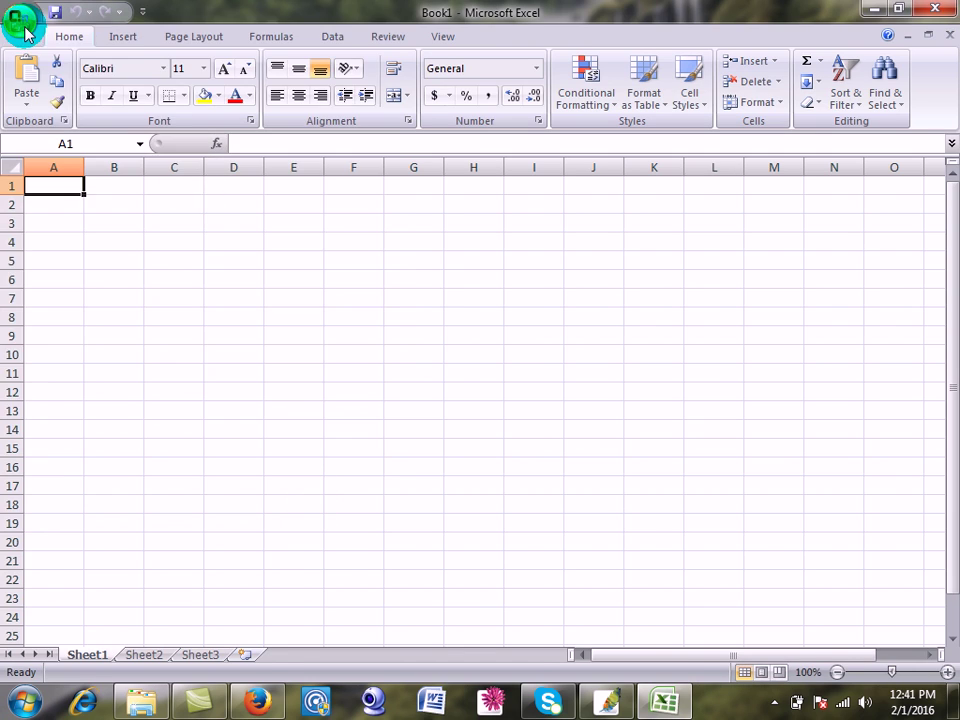
{"action": "left_click", "coordinate": [25, 33]}
{"action": "left_click", "coordinate": [143, 80]}
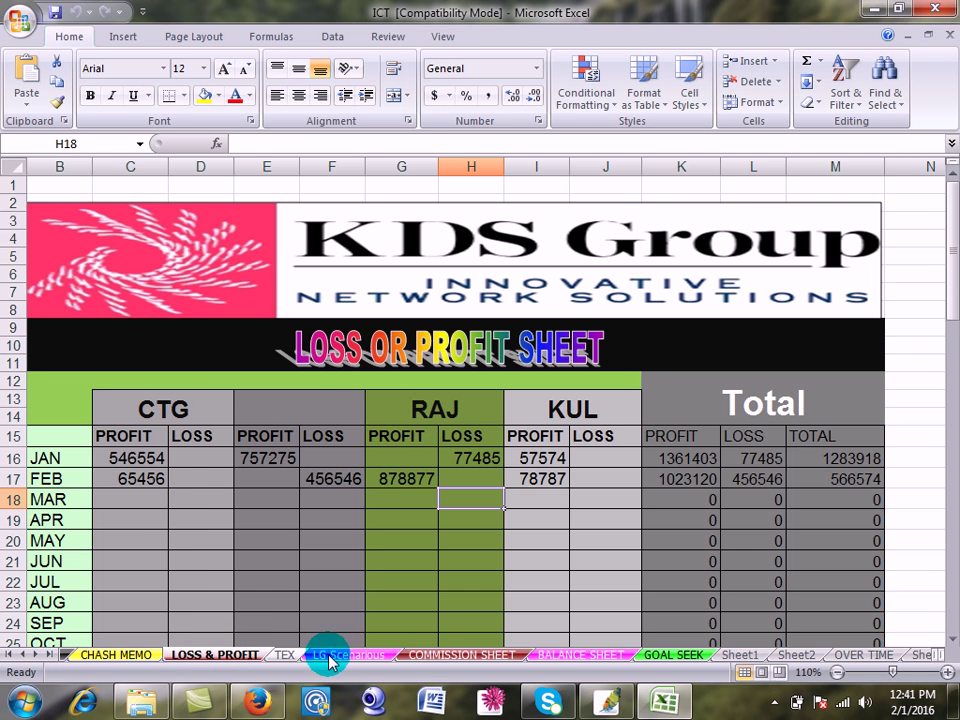
Step: Look at the COMMISSION SHEET, then bring up the CLIFTON SALARY SHEET in the ICT workbook
{"action": "left_click", "coordinate": [444, 655]}
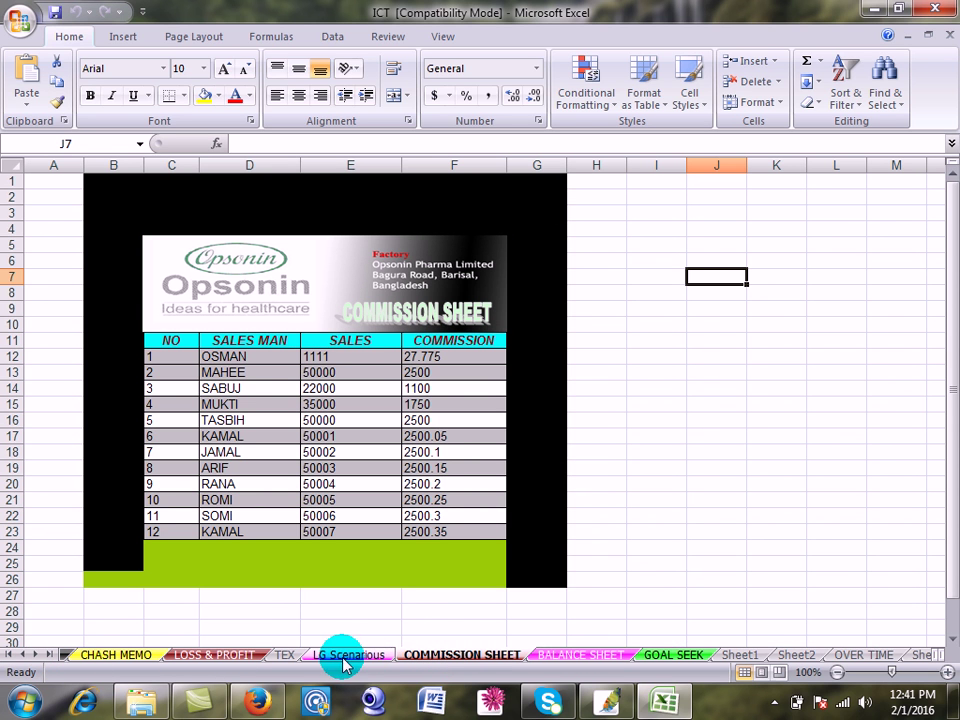
{"action": "left_click", "coordinate": [24, 655]}
{"action": "left_click", "coordinate": [24, 655]}
{"action": "left_click", "coordinate": [274, 655]}
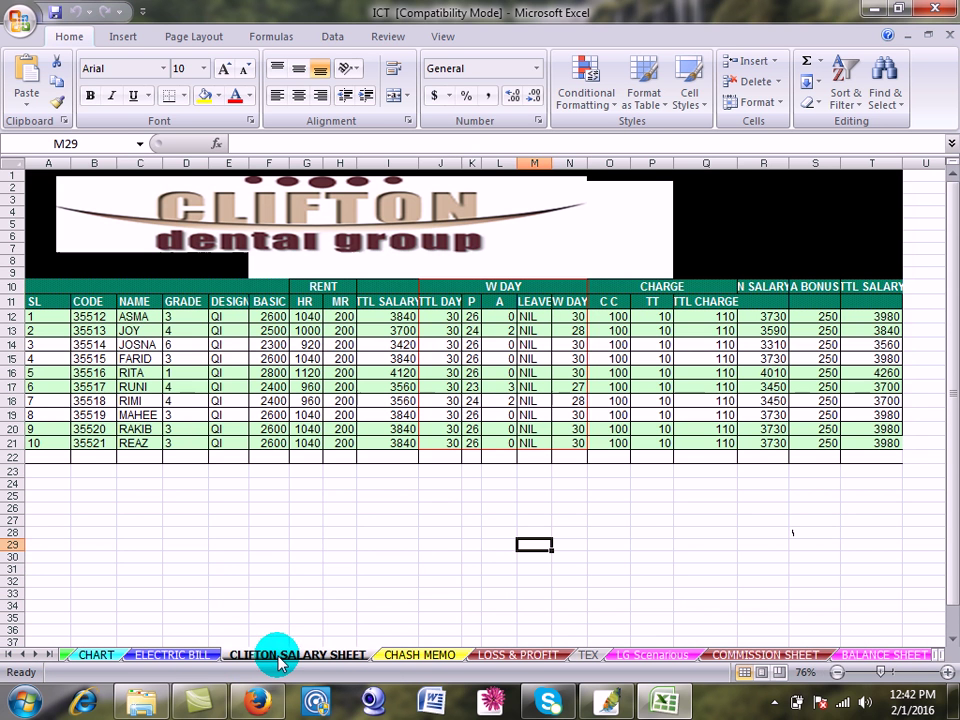
Step: Centre the Clifton dental group logo over the salary table and stretch it to fill the black header's height
{"action": "left_click_drag", "start_coordinate": [478, 201], "coordinate": [589, 208]}
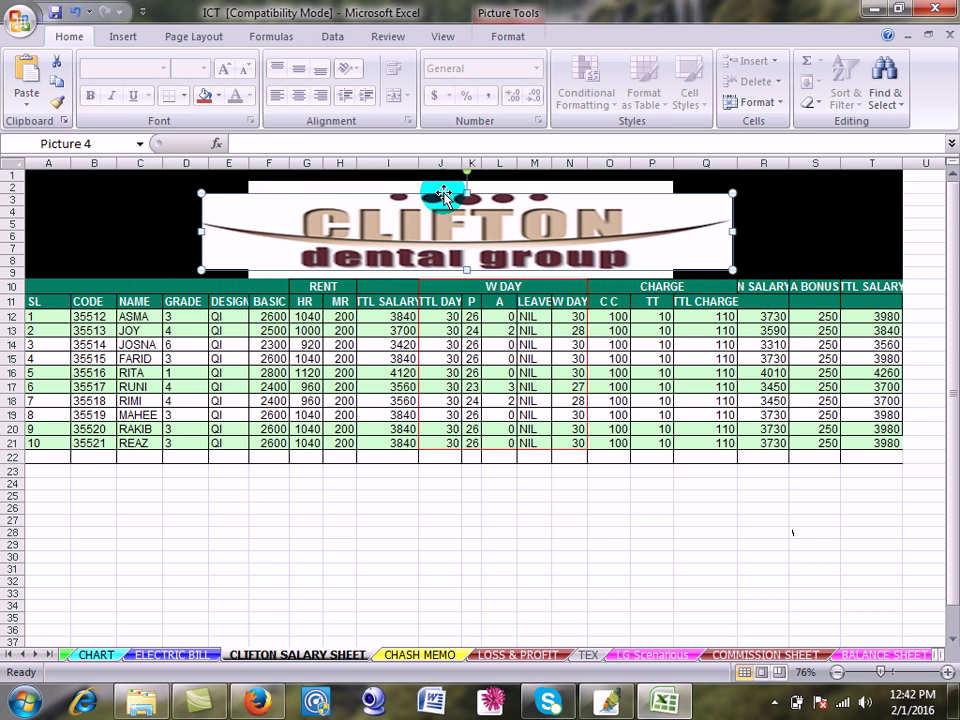
{"action": "left_click_drag", "start_coordinate": [467, 196], "coordinate": [460, 173]}
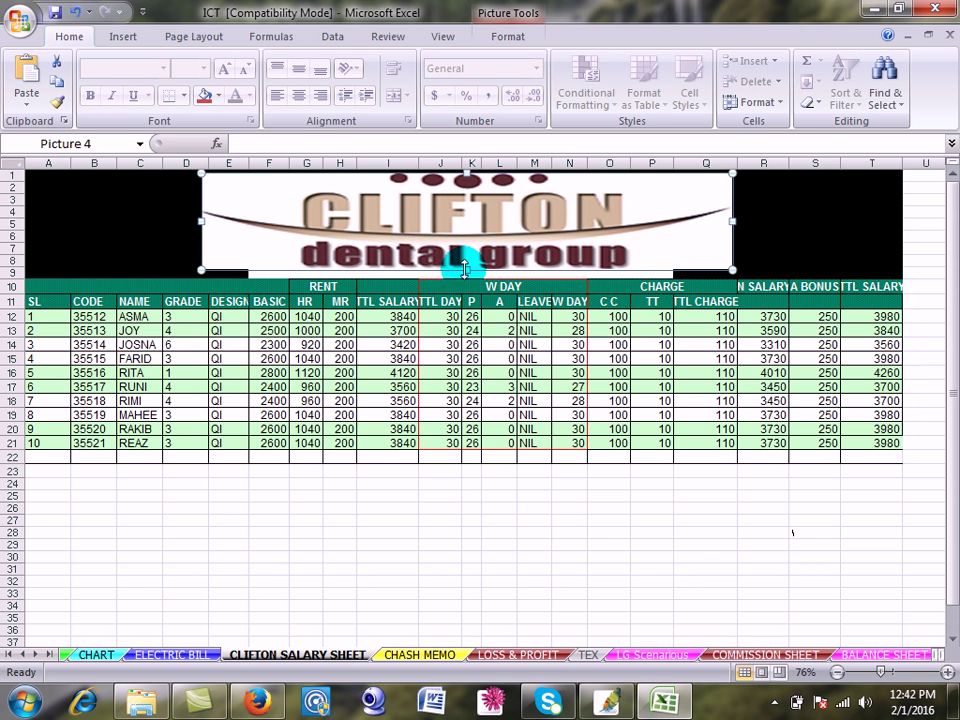
{"action": "left_click", "coordinate": [530, 557]}
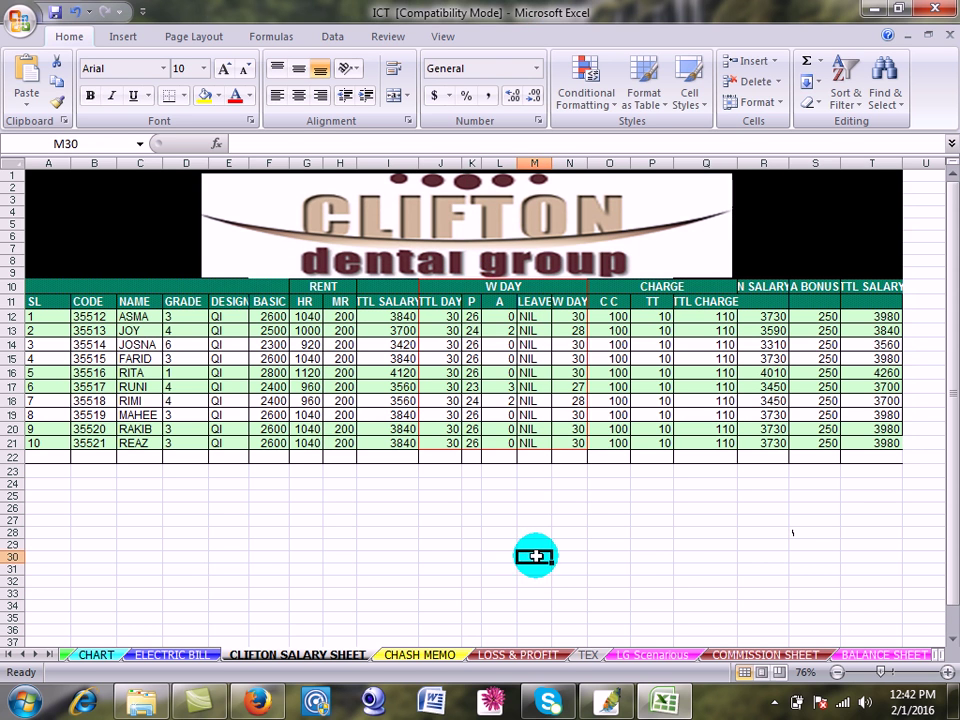
Step: Zoom the salary sheet to 100% and frame it from column B with the full logo and employee rows in view
{"action": "scroll", "coordinate": [789, 446], "scroll_direction": "up", "scroll_amount": 4, "text": "ctrl"}
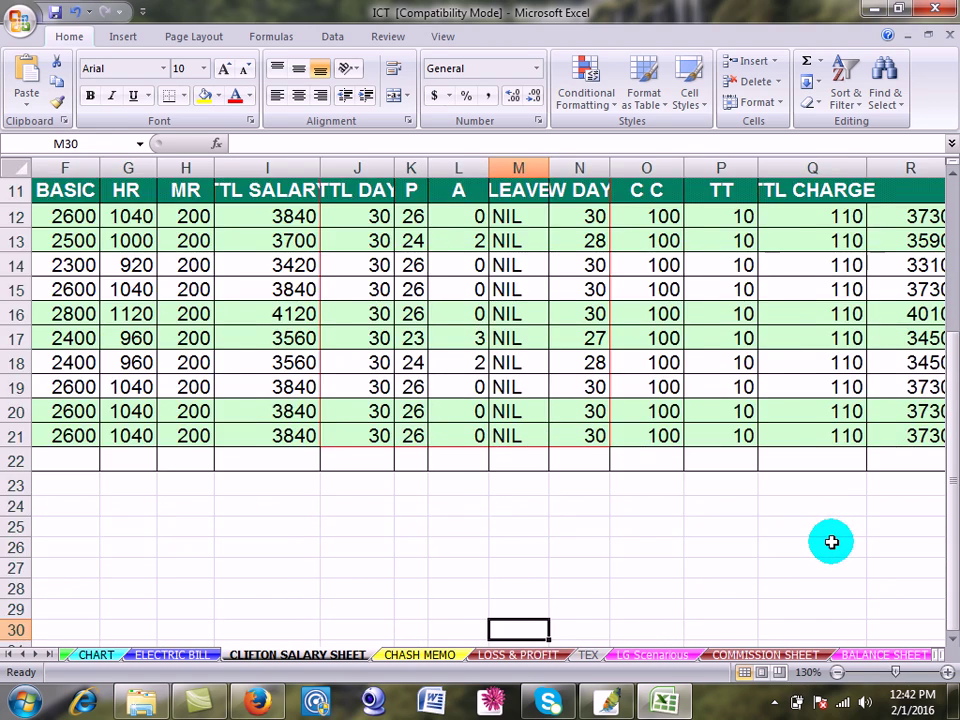
{"action": "scroll", "coordinate": [831, 542], "scroll_direction": "down", "scroll_amount": 3, "text": "ctrl"}
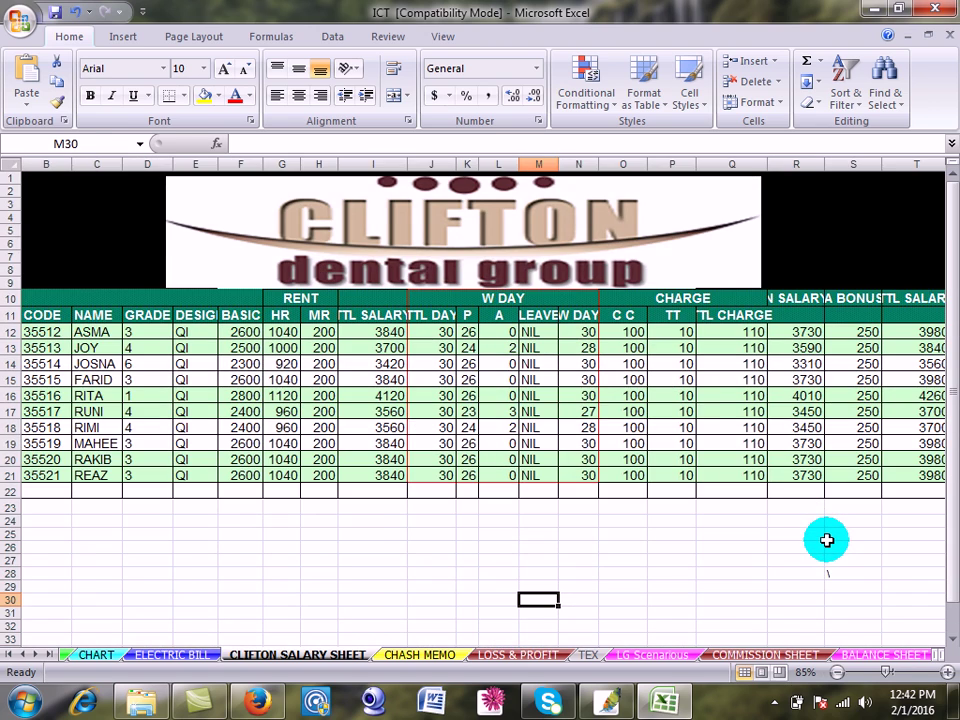
{"action": "scroll", "coordinate": [827, 540], "scroll_direction": "down", "scroll_amount": 1}
{"action": "scroll", "coordinate": [823, 540], "scroll_direction": "up", "scroll_amount": 1, "text": "ctrl"}
{"action": "left_click", "coordinate": [767, 557]}
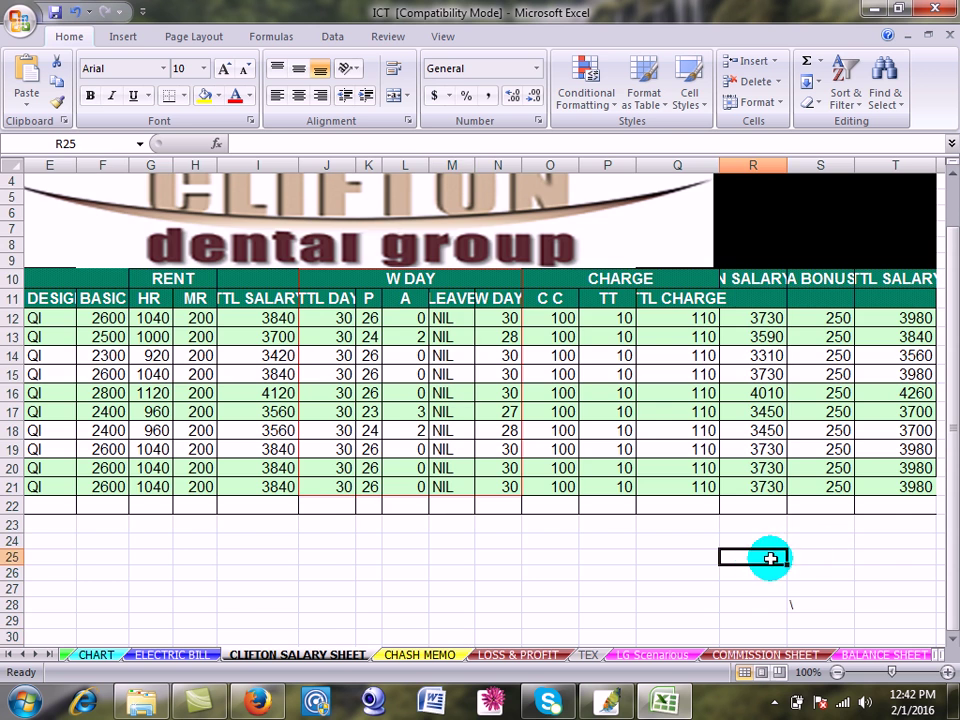
{"action": "scroll", "coordinate": [593, 561], "scroll_direction": "up", "scroll_amount": 1, "text": "ctrl"}
{"action": "left_click_drag", "start_coordinate": [321, 606], "coordinate": [4, 606]}
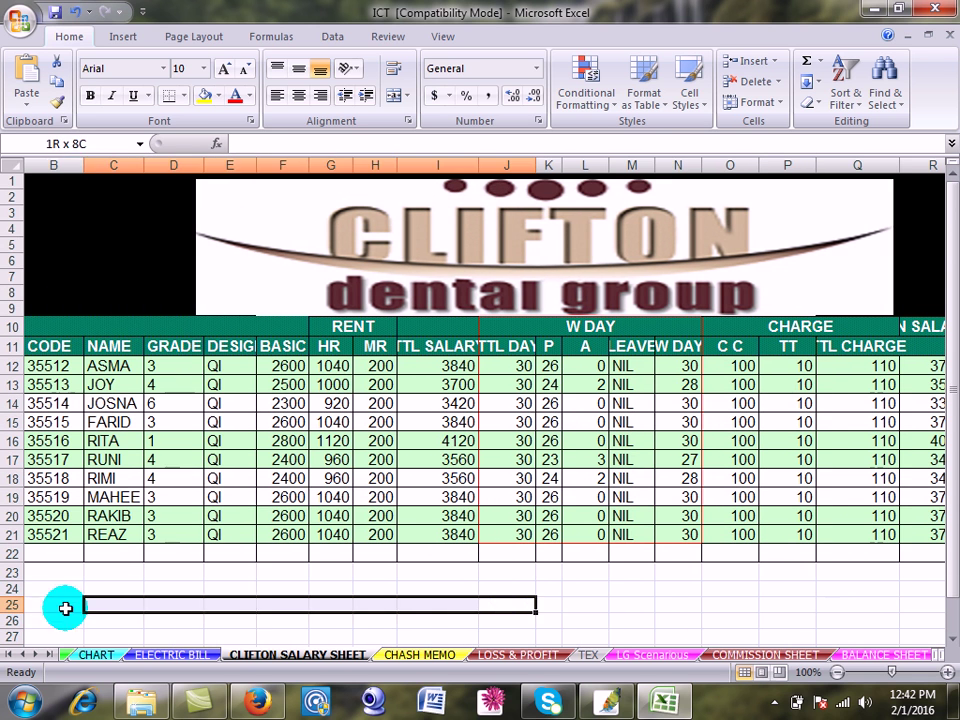
{"action": "left_click", "coordinate": [733, 615]}
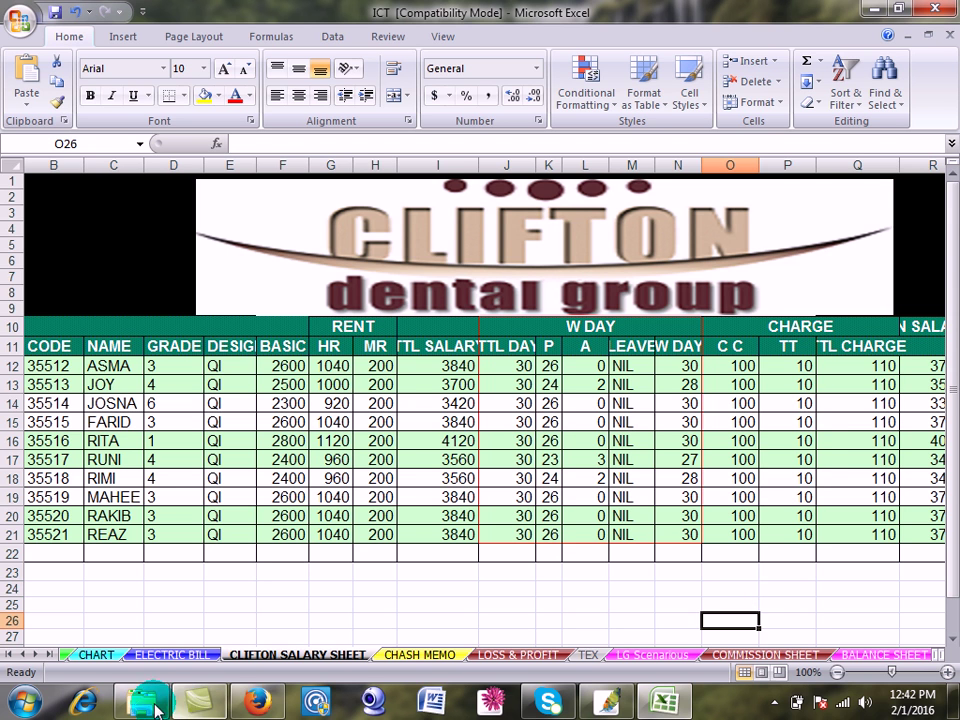
Step: Open Paint with a blank canvas from the installed programs
{"action": "left_click", "coordinate": [18, 706]}
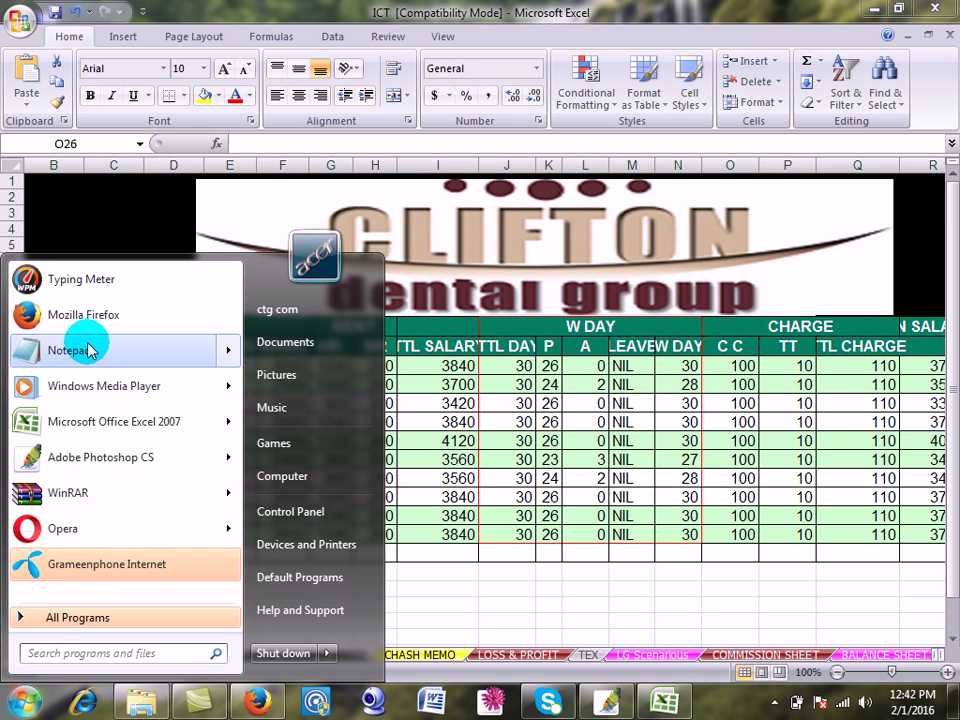
{"action": "left_click", "coordinate": [77, 619]}
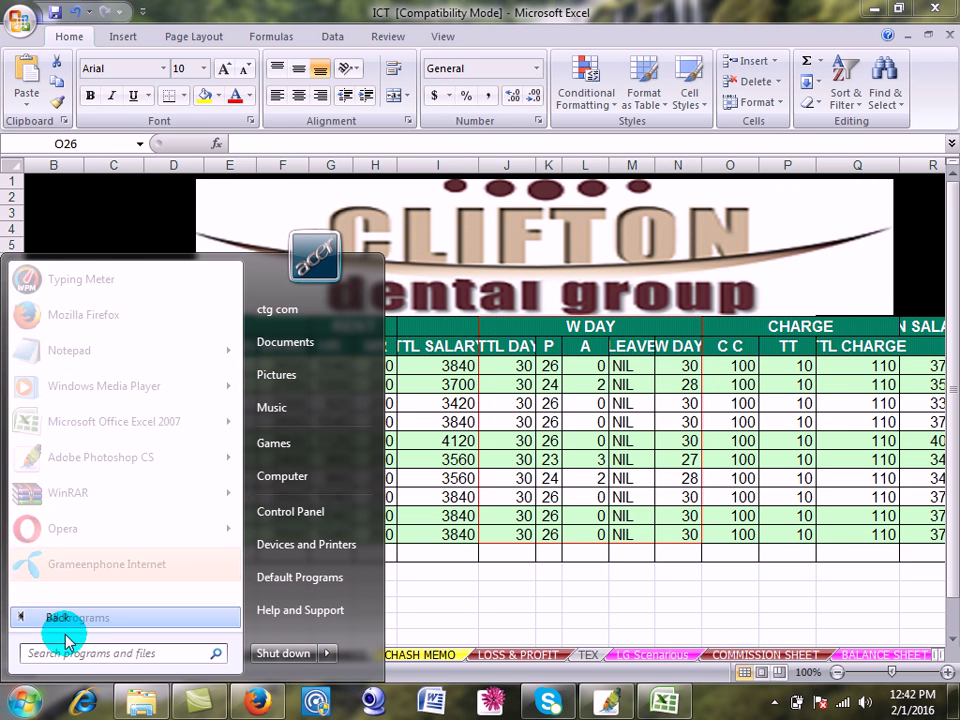
{"action": "left_click", "coordinate": [70, 593]}
{"action": "left_click", "coordinate": [60, 431]}
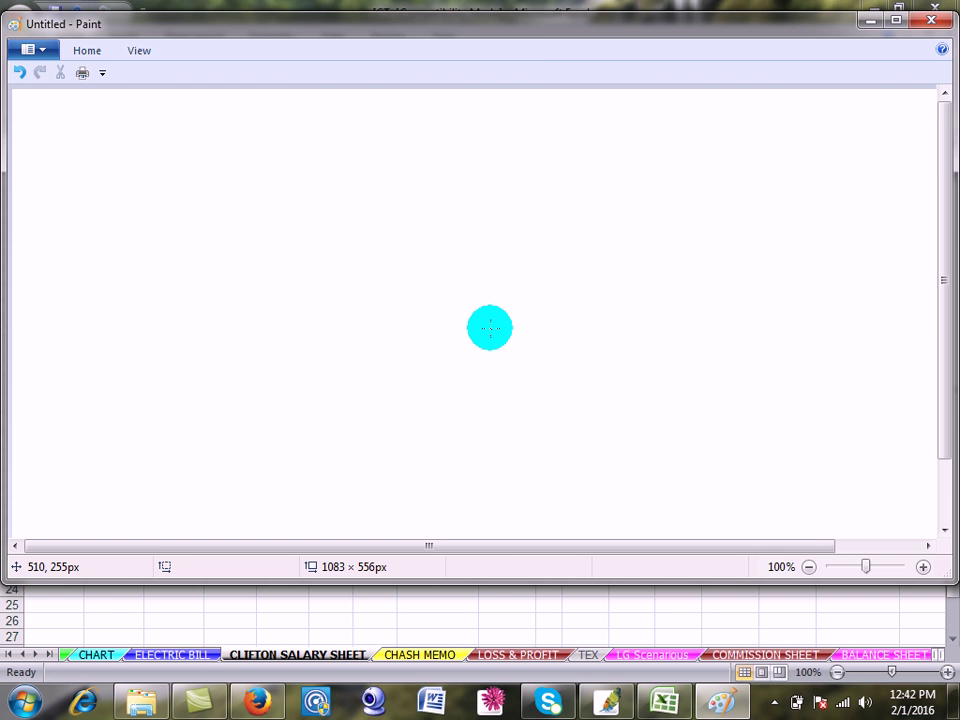
Step: Try to capture the Excel salary sheet and paste it onto the blank Paint canvas
{"action": "left_click", "coordinate": [503, 612]}
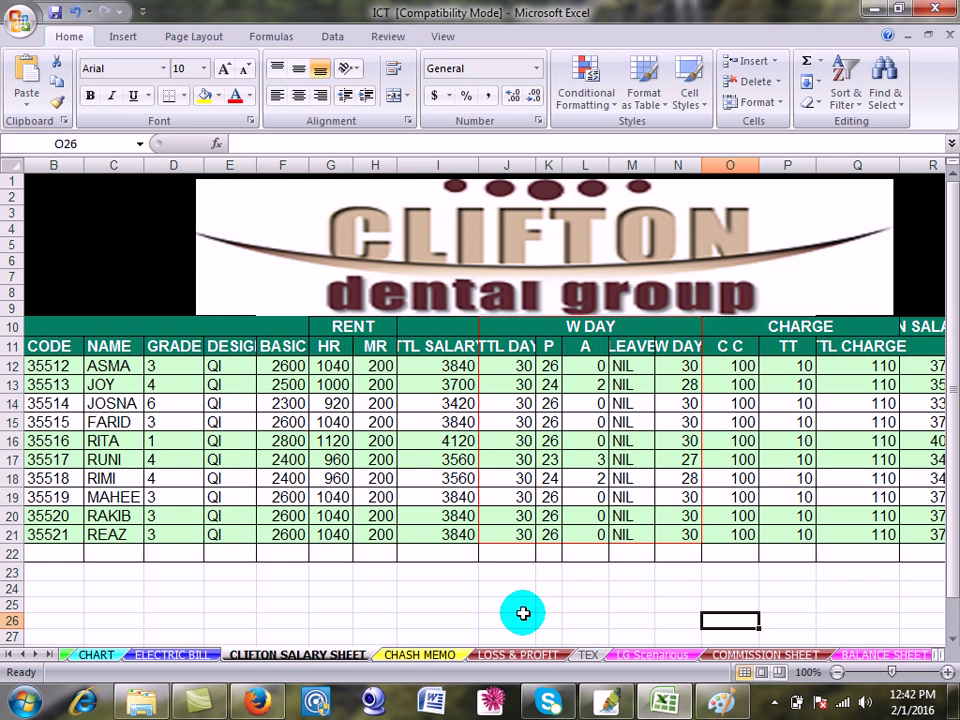
{"action": "left_click", "coordinate": [721, 701]}
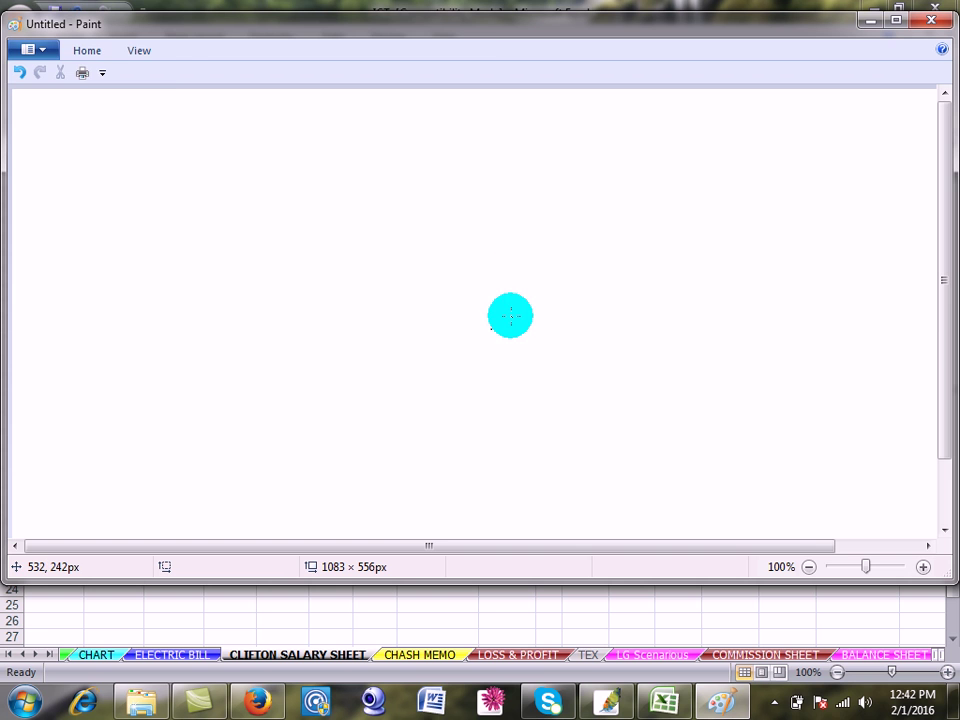
{"action": "left_click", "coordinate": [431, 221]}
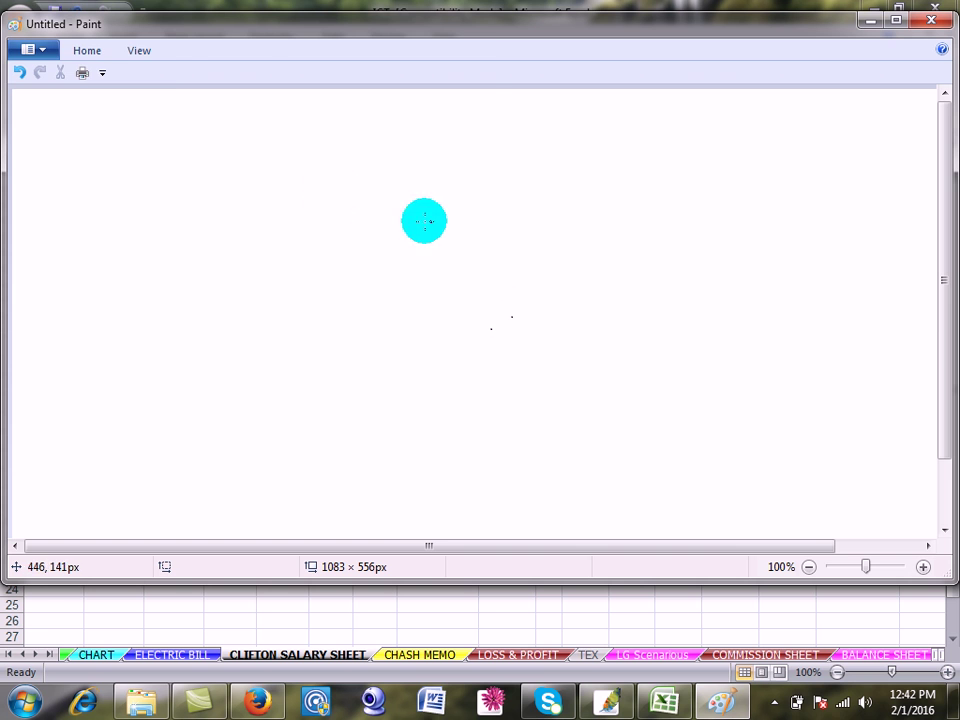
{"action": "left_click", "coordinate": [32, 49]}
{"action": "left_click", "coordinate": [400, 170]}
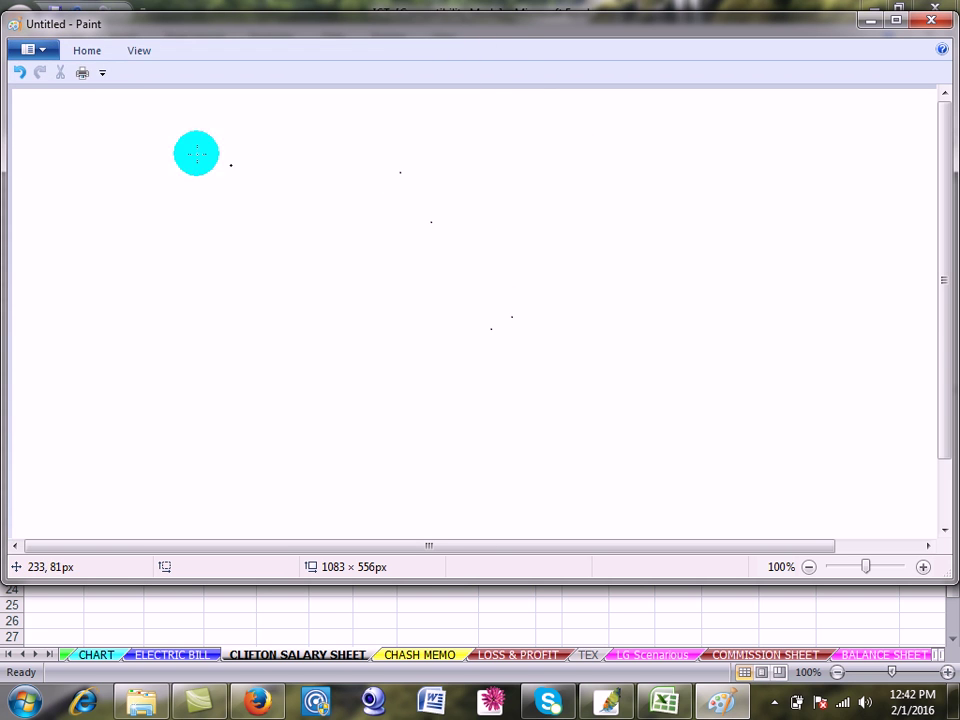
{"action": "left_click", "coordinate": [269, 211]}
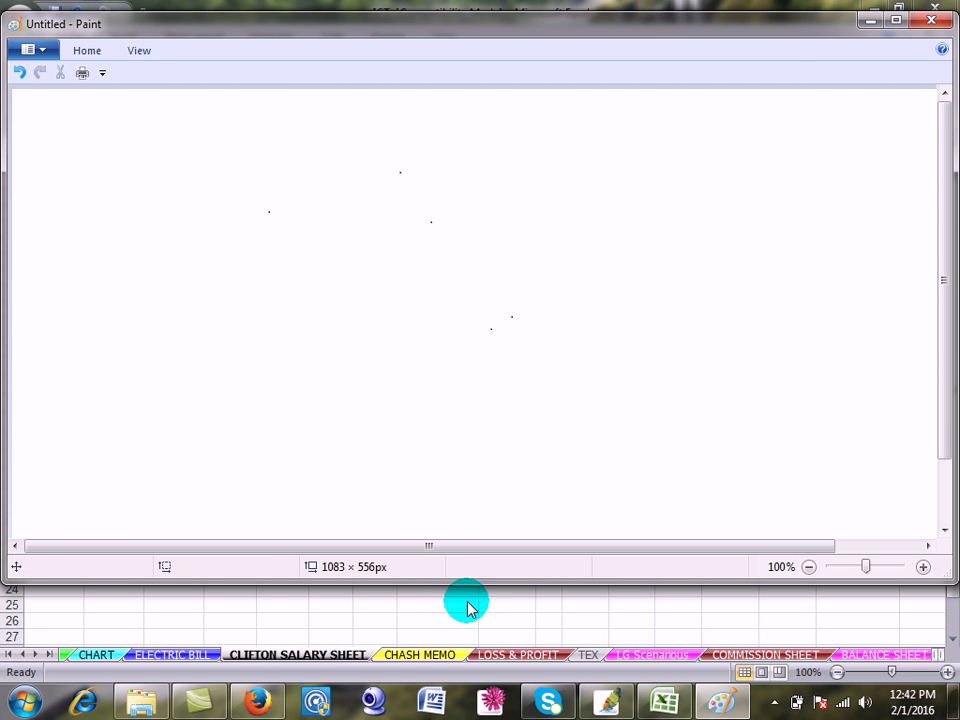
Step: Capture a screenshot of the Excel salary sheet and paste it into Paint
{"action": "left_click", "coordinate": [465, 630]}
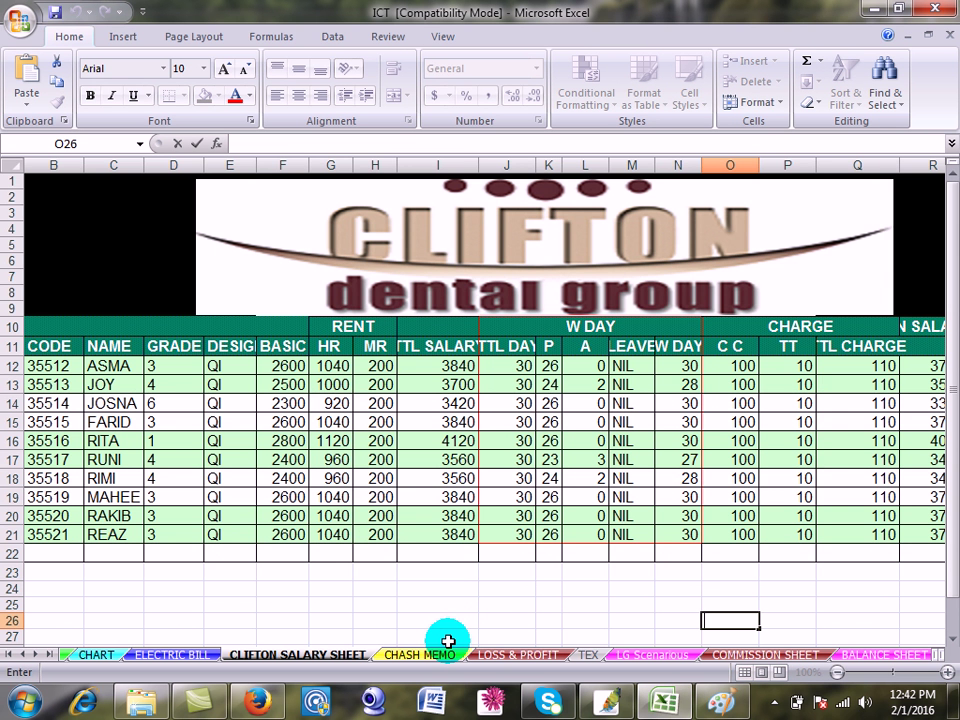
{"action": "left_click", "coordinate": [722, 699]}
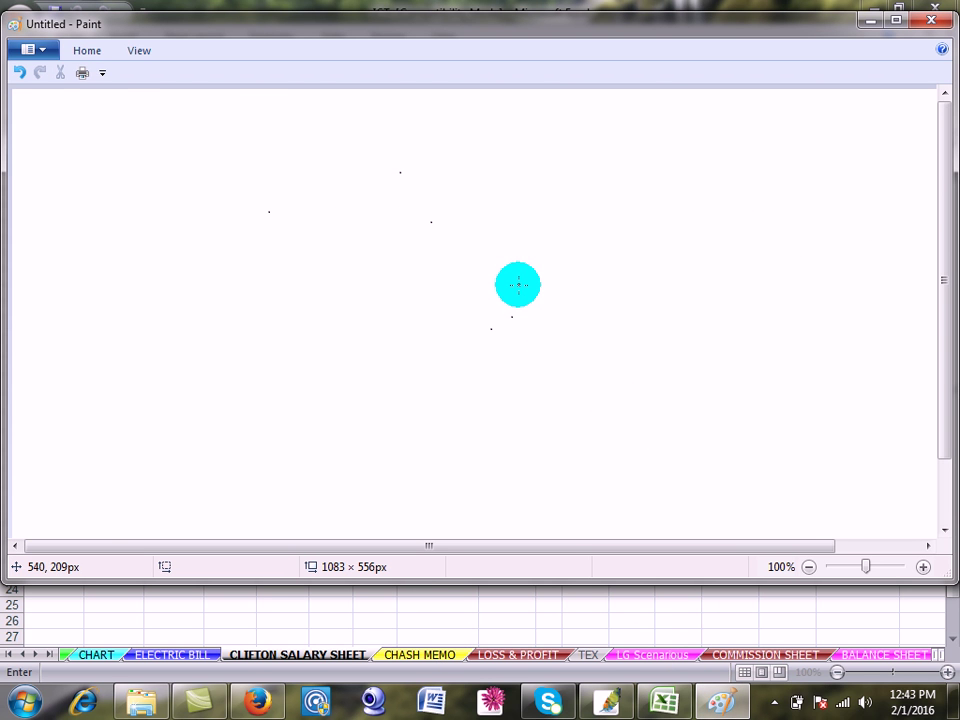
{"action": "key", "text": "ctrl+v"}
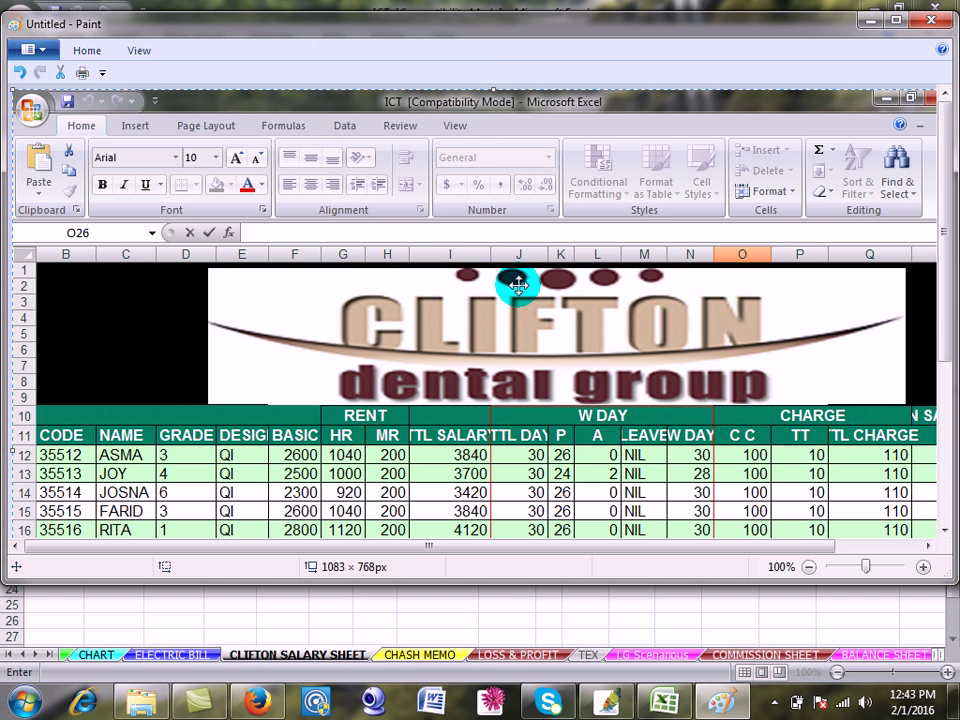
Step: Save the pasted screenshot to the Desktop as the PNG file Untitled, and minimize Paint and Excel
{"action": "left_click", "coordinate": [35, 53]}
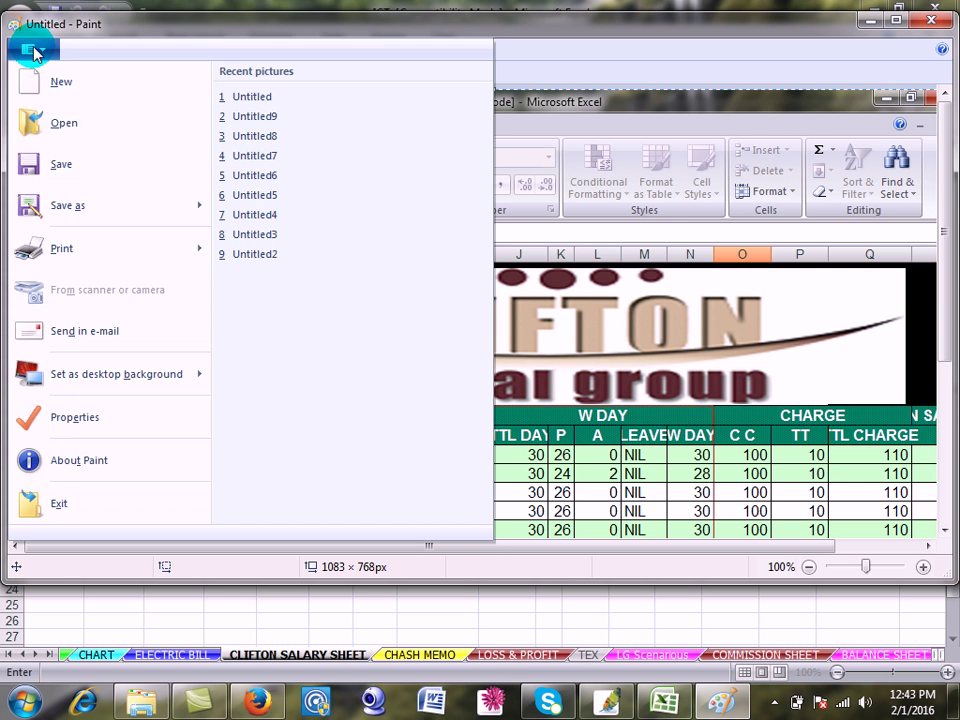
{"action": "left_click", "coordinate": [58, 166]}
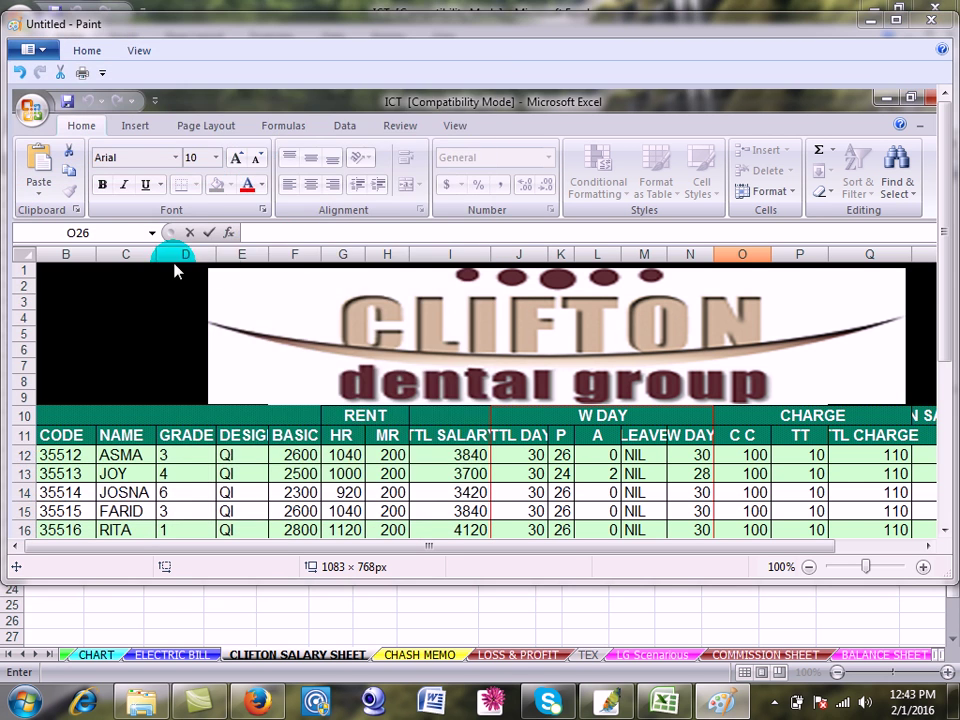
{"action": "left_click", "coordinate": [262, 192]}
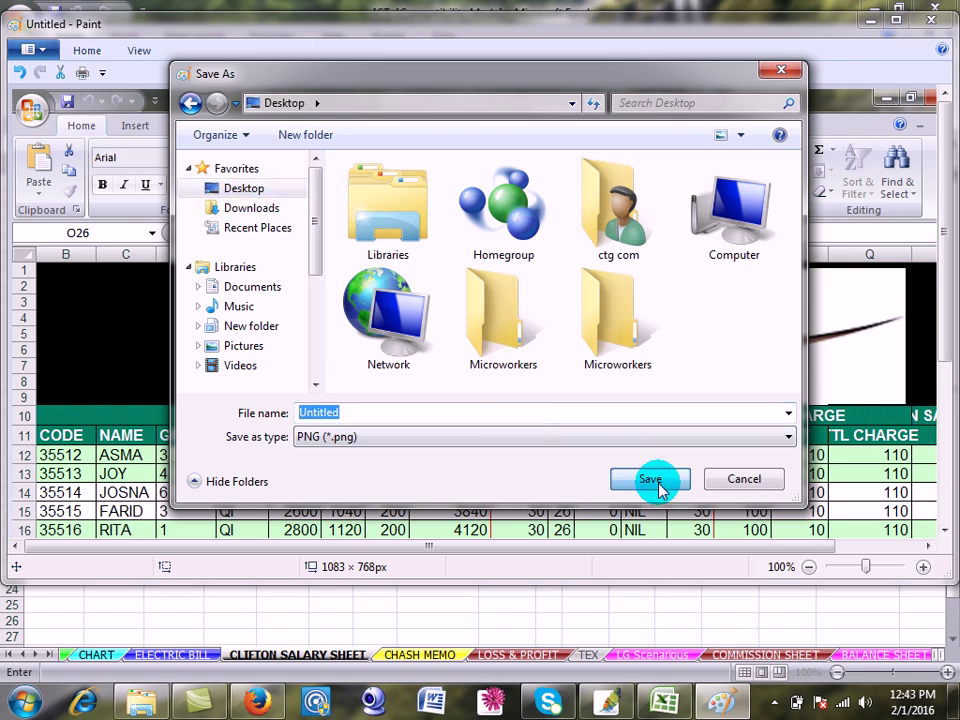
{"action": "left_click", "coordinate": [658, 487]}
{"action": "left_click", "coordinate": [868, 19]}
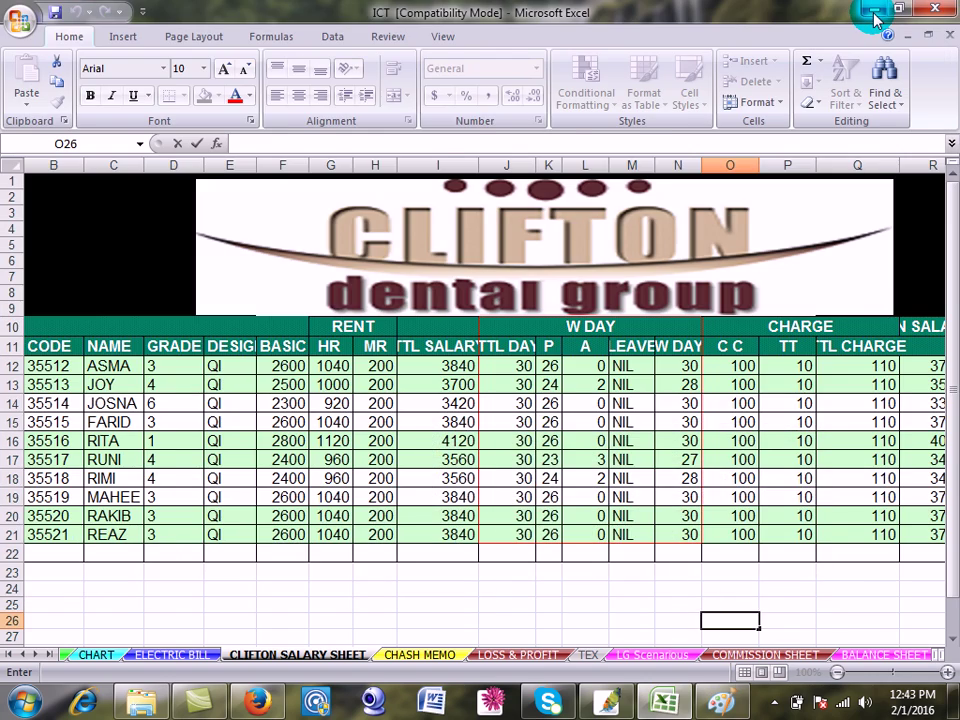
{"action": "left_click", "coordinate": [876, 20]}
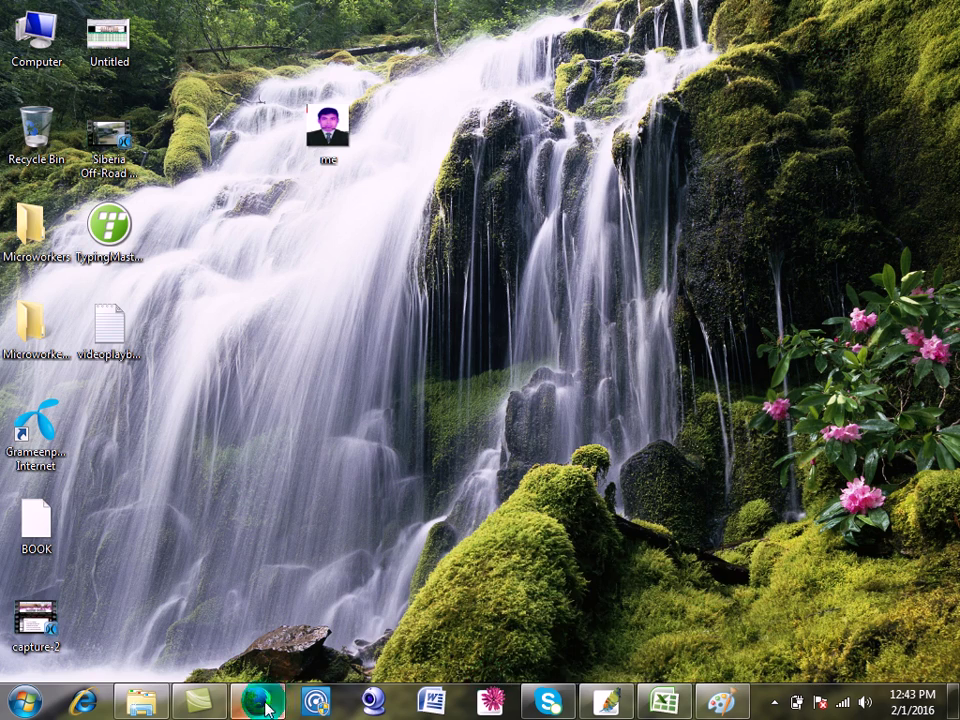
Step: Switch to the Fiverr Gig Gallery in Firefox and upload Untitled from the Desktop as the first portfolio photo
{"action": "left_click", "coordinate": [289, 660]}
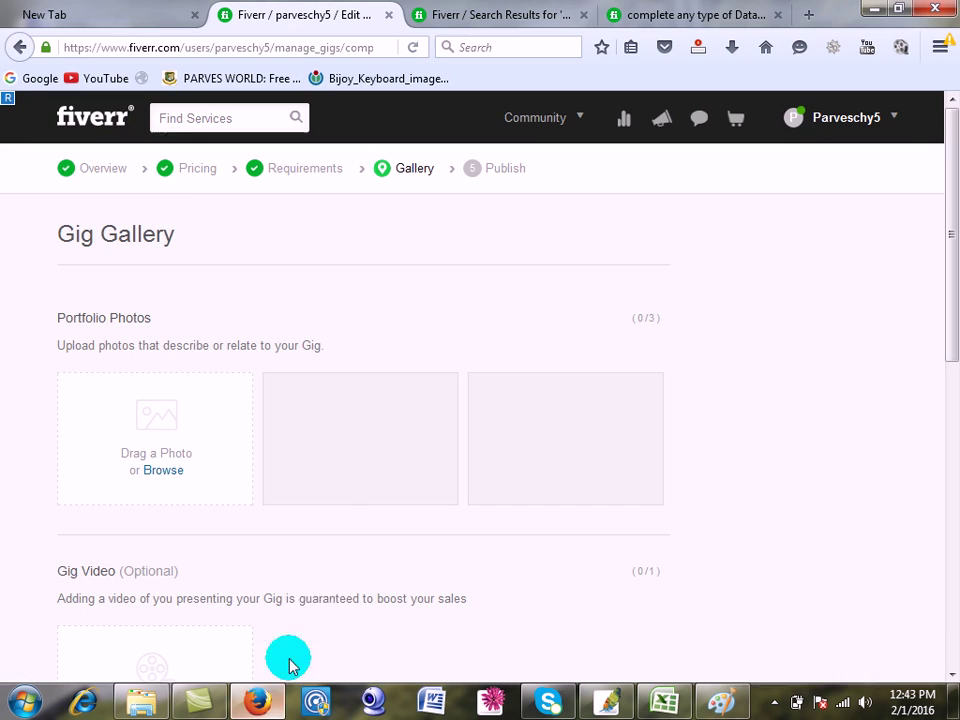
{"action": "left_click", "coordinate": [155, 477]}
{"action": "left_click", "coordinate": [460, 420]}
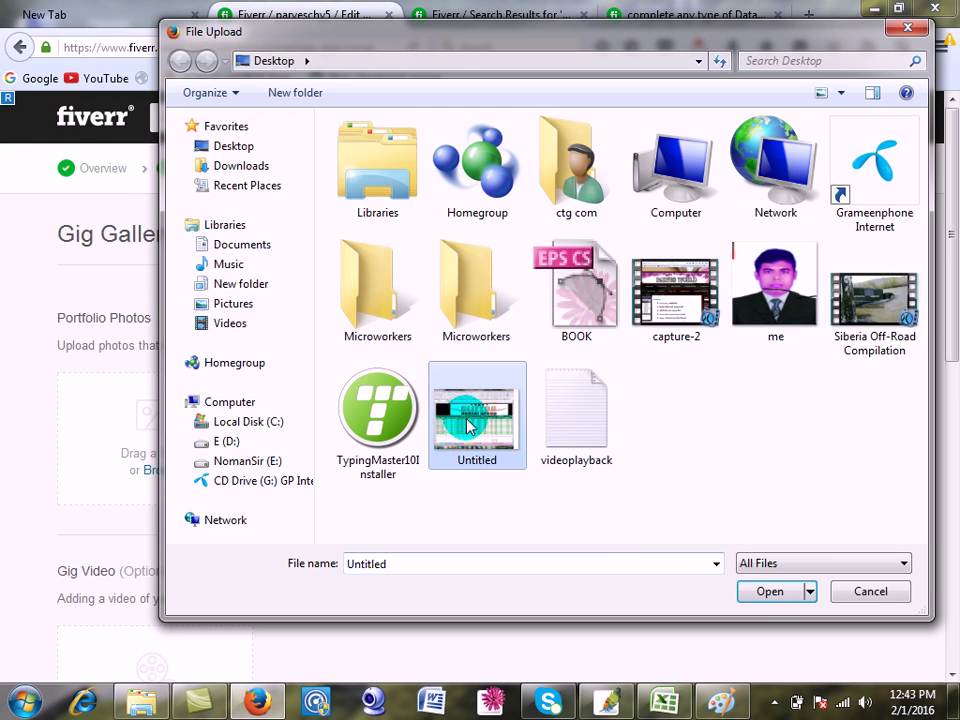
{"action": "left_click", "coordinate": [770, 592]}
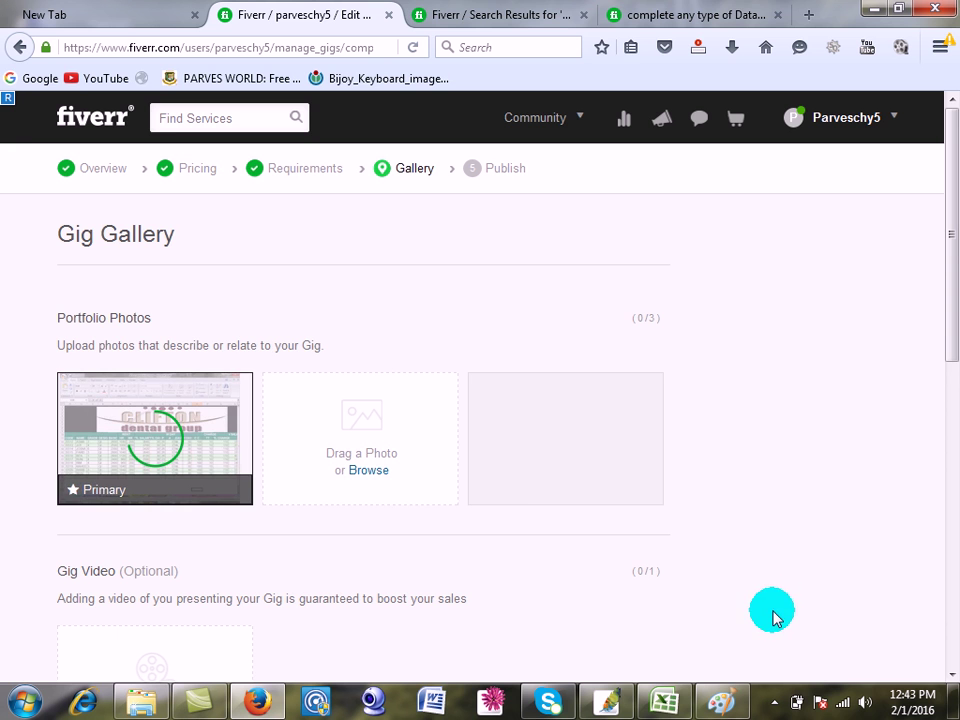
{"action": "mouse_move", "coordinate": [131, 344]}
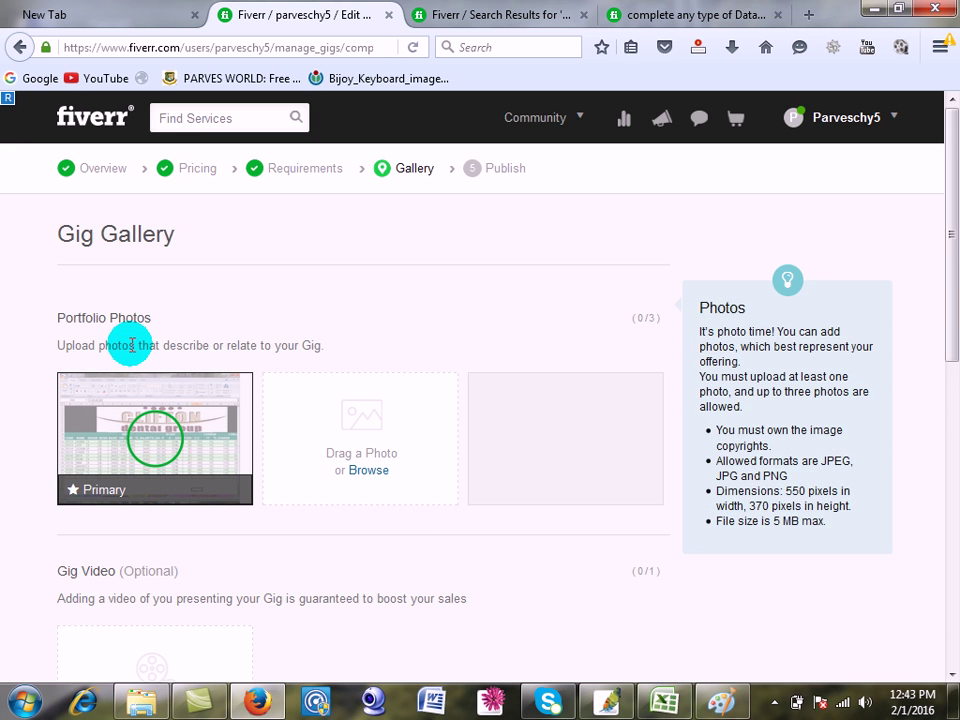
{"action": "left_click", "coordinate": [366, 472]}
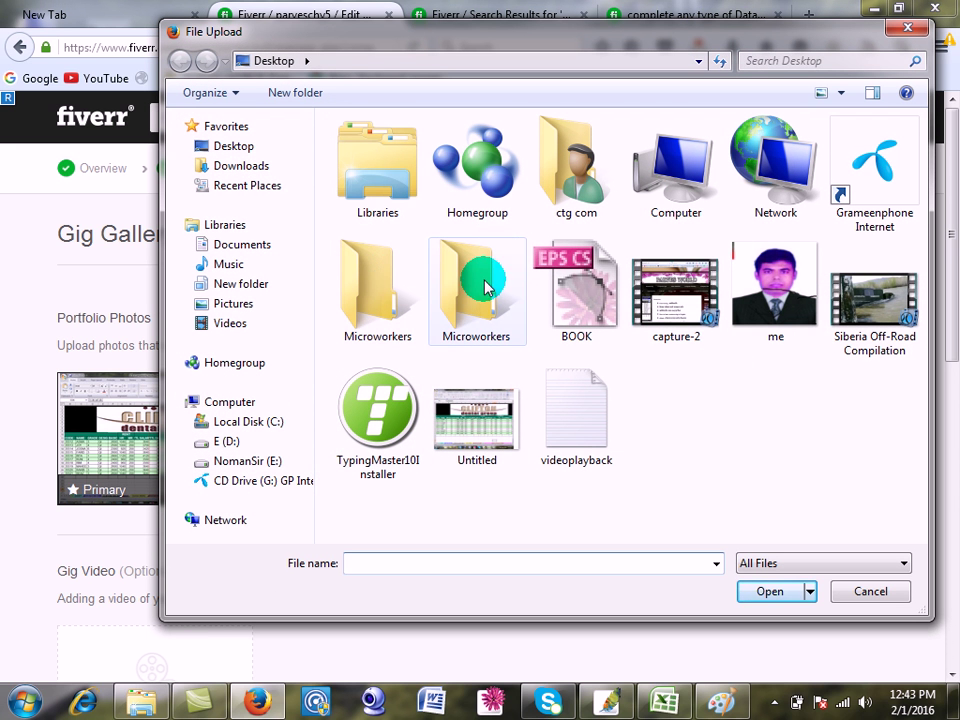
{"action": "double_click", "coordinate": [706, 168]}
{"action": "left_click", "coordinate": [640, 177]}
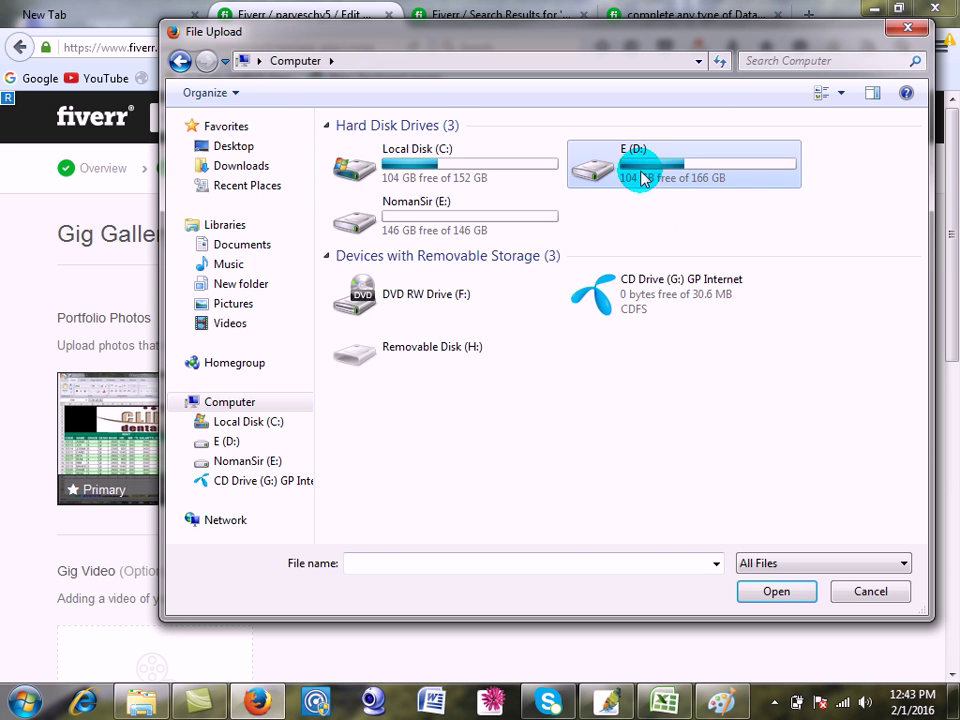
{"action": "double_click", "coordinate": [640, 177]}
{"action": "left_click", "coordinate": [895, 38]}
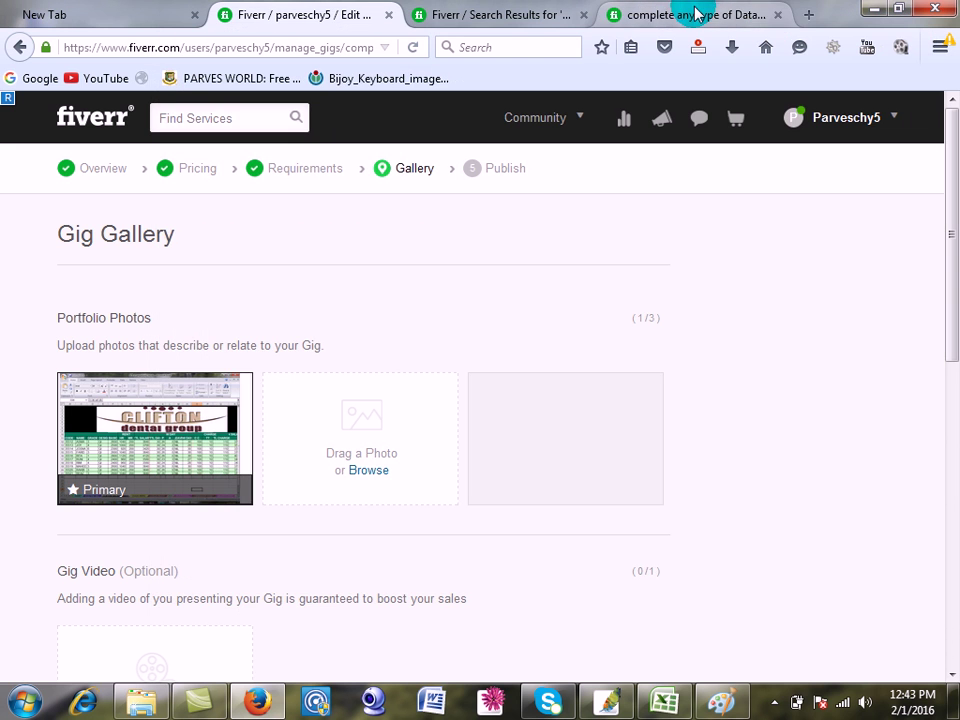
Step: Open Google in a new browser tab and search for images of "data entry"
{"action": "left_click", "coordinate": [824, 16]}
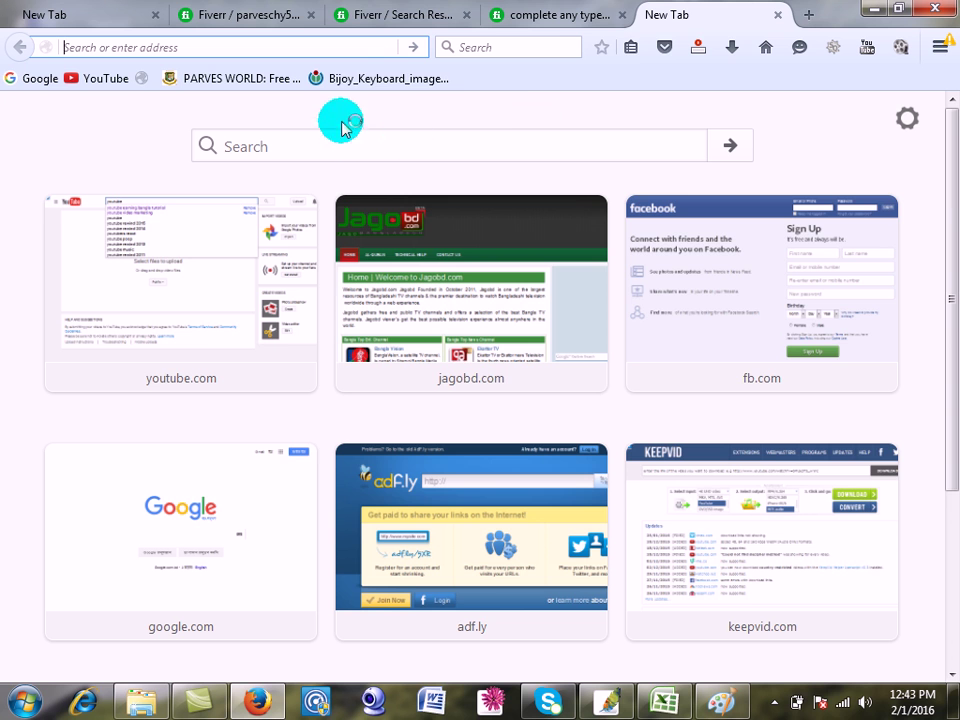
{"action": "left_click", "coordinate": [453, 47]}
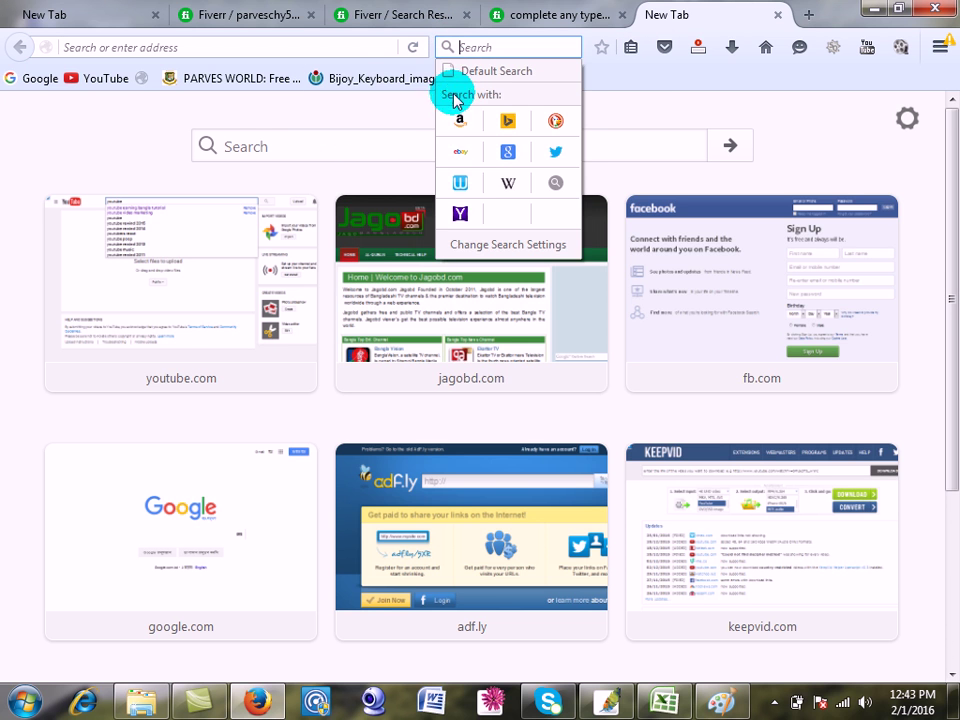
{"action": "left_click", "coordinate": [497, 150]}
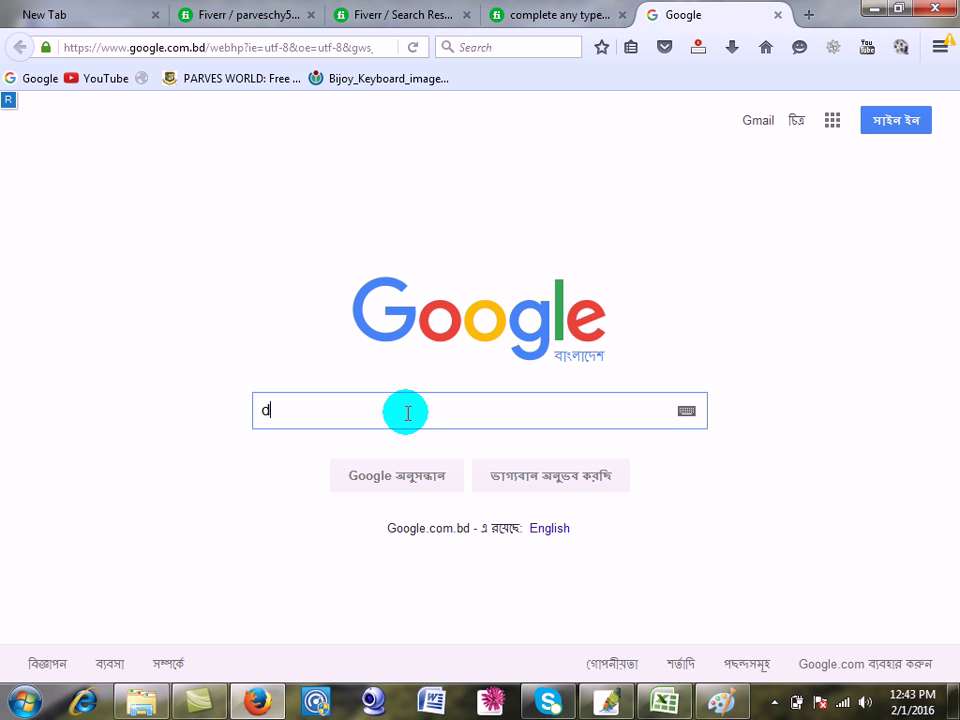
{"action": "type", "text": "ata"}
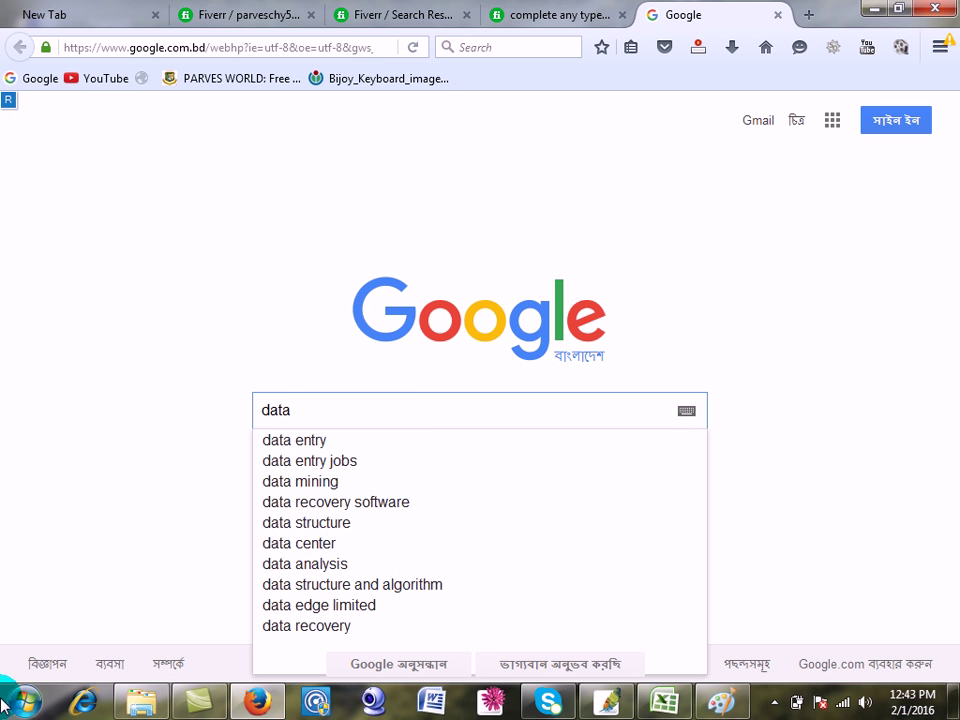
{"action": "left_click", "coordinate": [346, 442]}
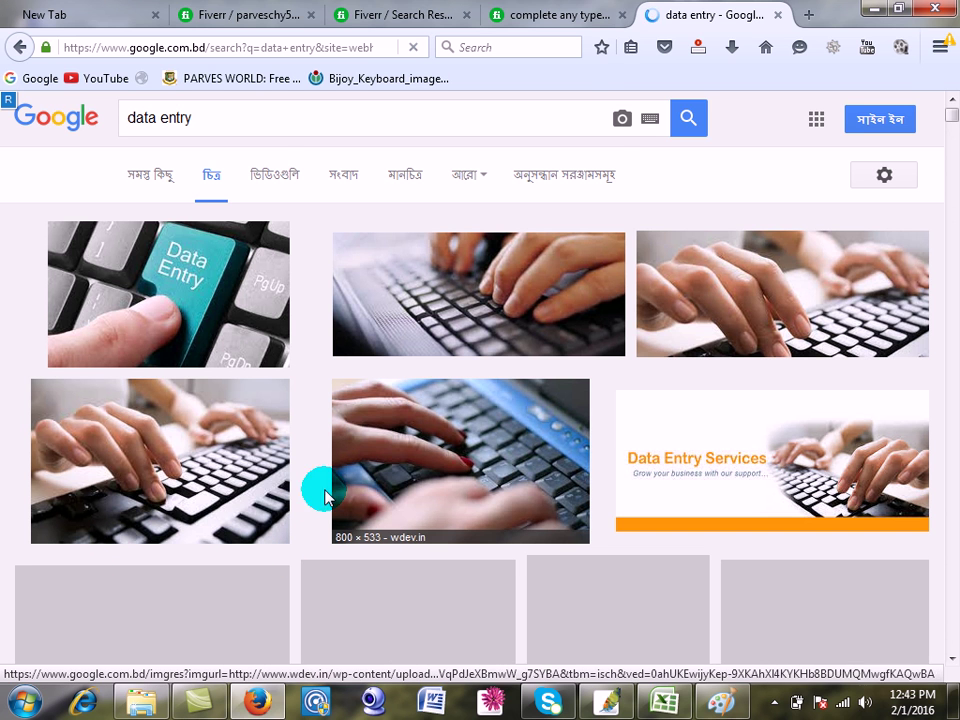
Step: Preview the surveycompare.net image of hands on a keyboard, open its full-size image in a new tab, and return to the preview
{"action": "left_click", "coordinate": [440, 455]}
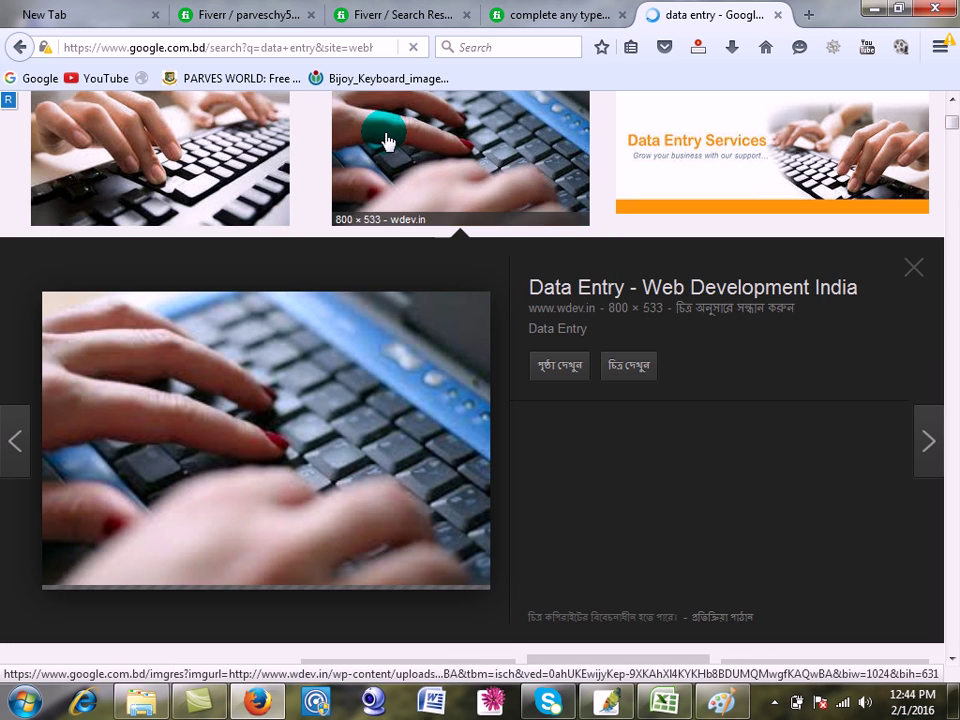
{"action": "left_click", "coordinate": [190, 150]}
{"action": "scroll", "coordinate": [739, 435], "scroll_direction": "down", "scroll_amount": 5}
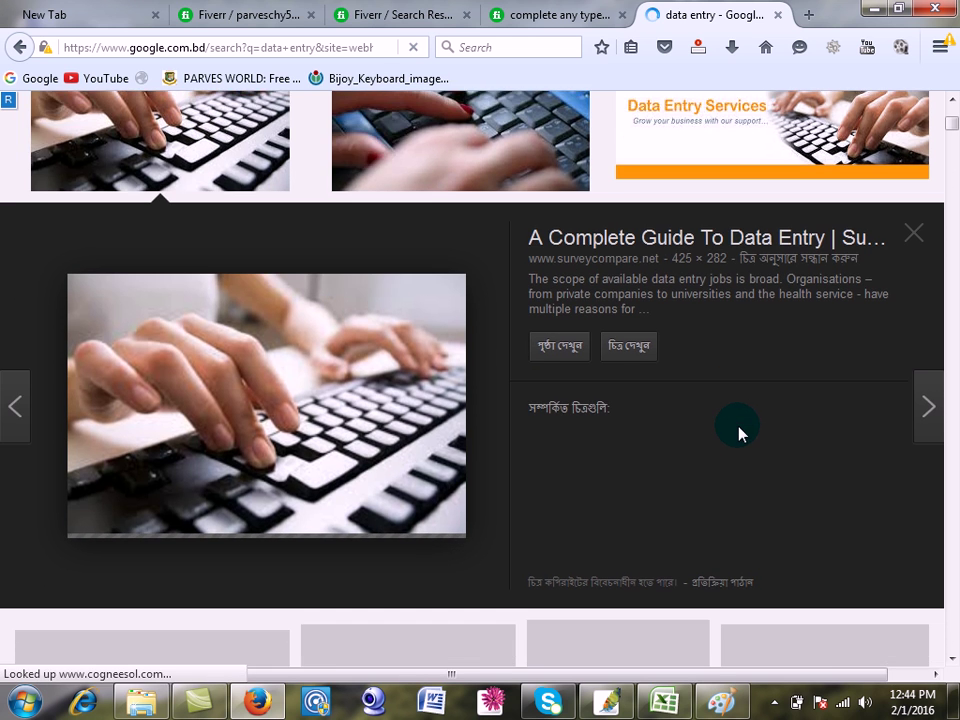
{"action": "scroll", "coordinate": [536, 395], "scroll_direction": "up", "scroll_amount": 5}
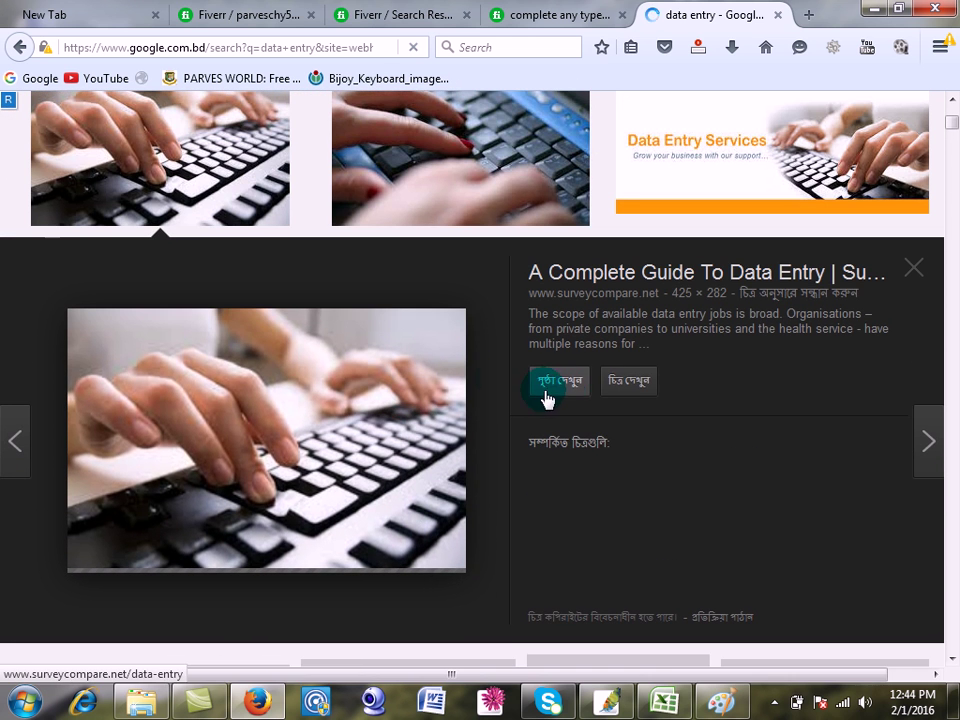
{"action": "right_click", "coordinate": [655, 388]}
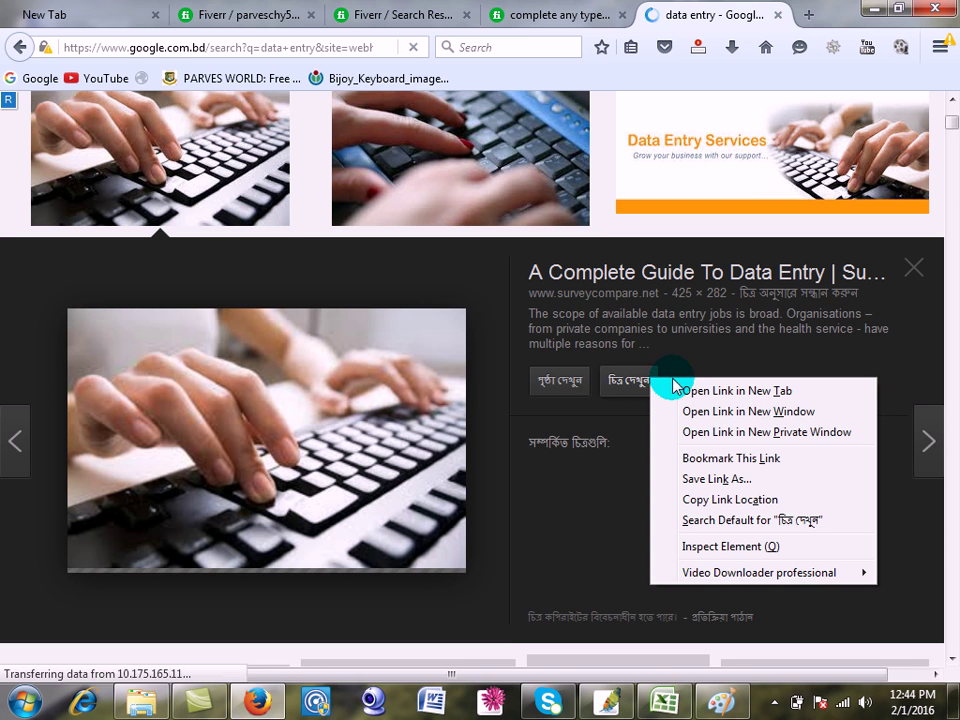
{"action": "left_click", "coordinate": [686, 391]}
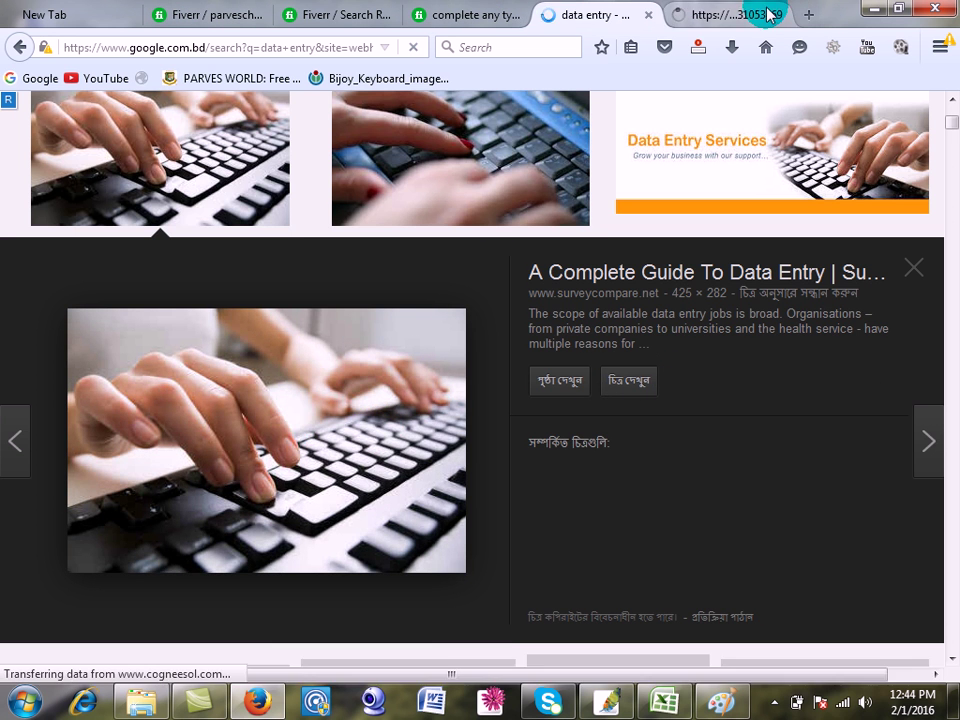
{"action": "left_click", "coordinate": [767, 15]}
{"action": "left_click", "coordinate": [576, 17]}
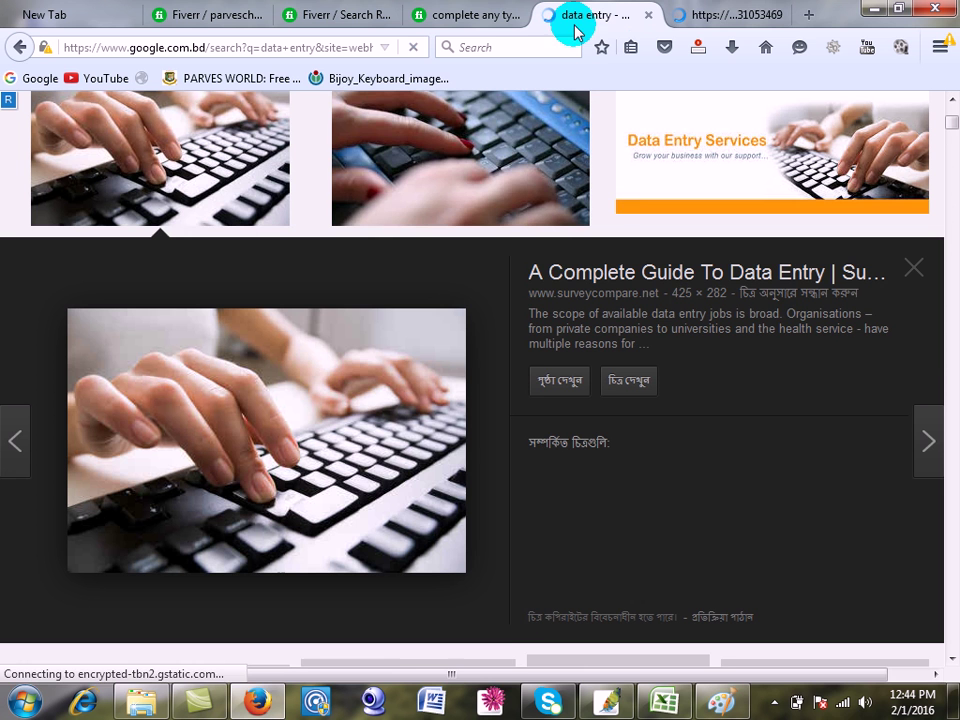
Step: Save the previewed keyboard image to the Desktop as the JPEG file data-entry03
{"action": "right_click", "coordinate": [306, 390]}
{"action": "left_click", "coordinate": [390, 261]}
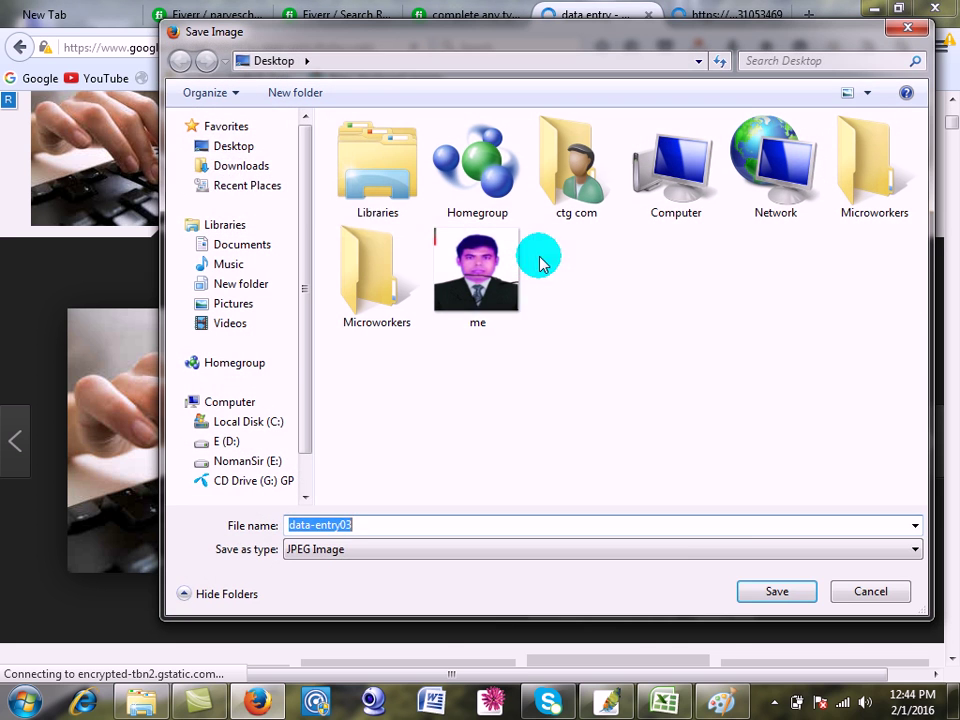
{"action": "left_click", "coordinate": [222, 150]}
{"action": "left_click", "coordinate": [776, 592]}
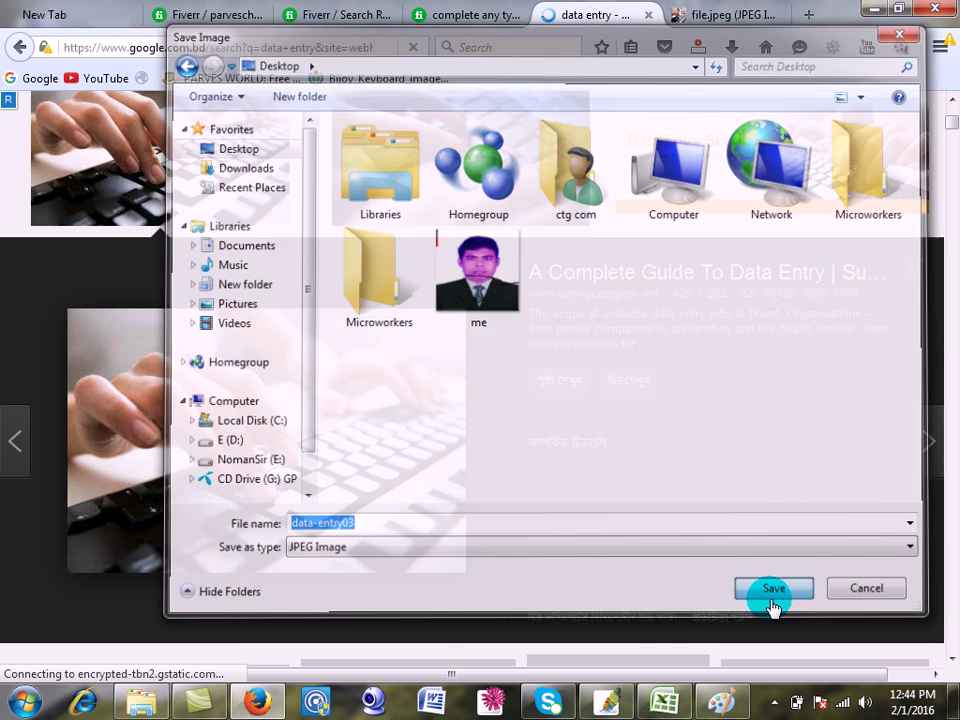
Step: Try to upload data-entry03 as the second portfolio photo in the Gig Gallery and check the minimum image dimensions
{"action": "left_click", "coordinate": [340, 14]}
{"action": "left_click", "coordinate": [257, 16]}
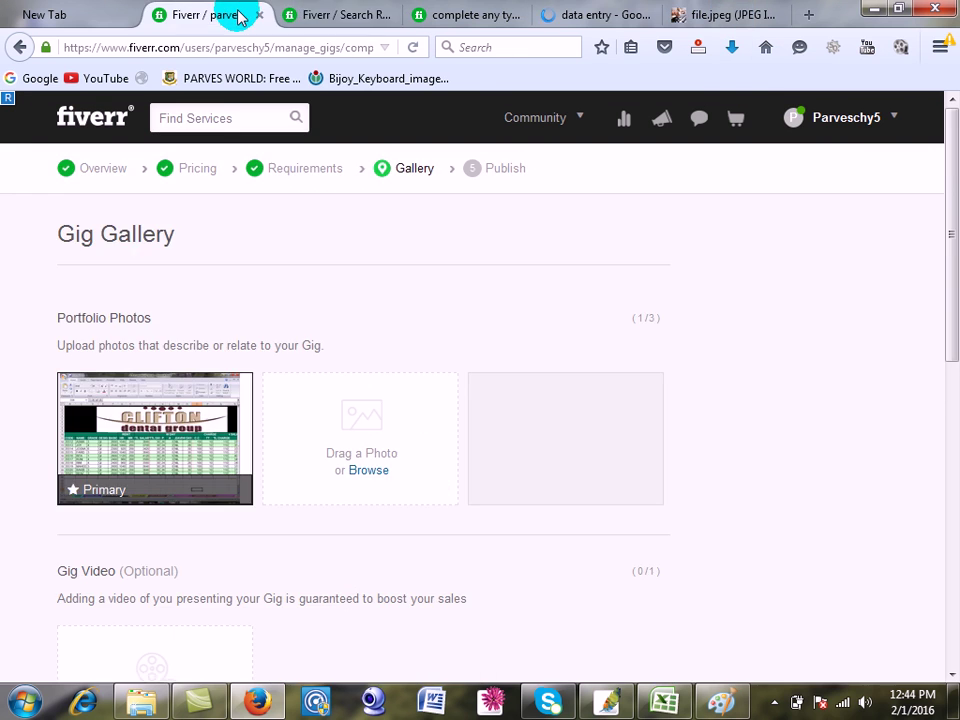
{"action": "mouse_move", "coordinate": [321, 396]}
{"action": "left_click", "coordinate": [358, 474]}
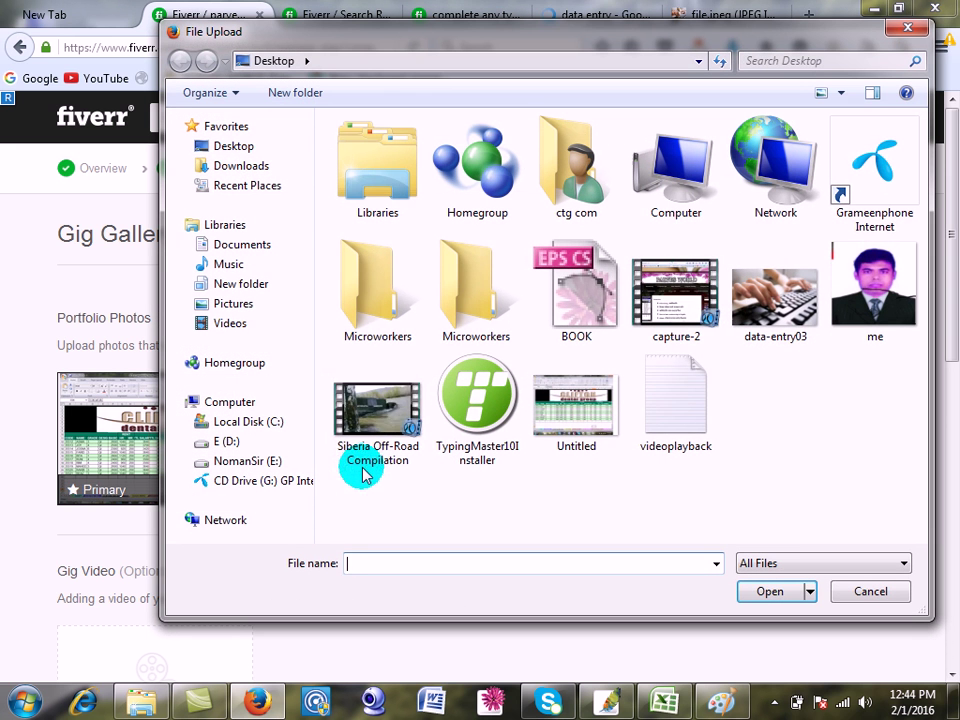
{"action": "left_click", "coordinate": [776, 300]}
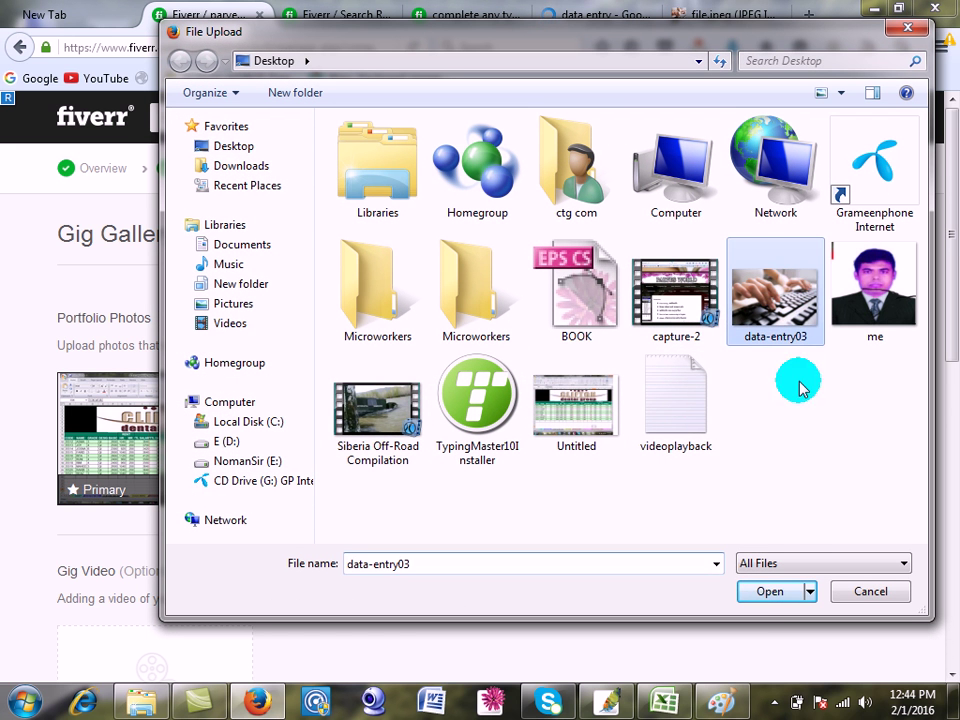
{"action": "left_click", "coordinate": [766, 591]}
{"action": "mouse_move", "coordinate": [345, 489]}
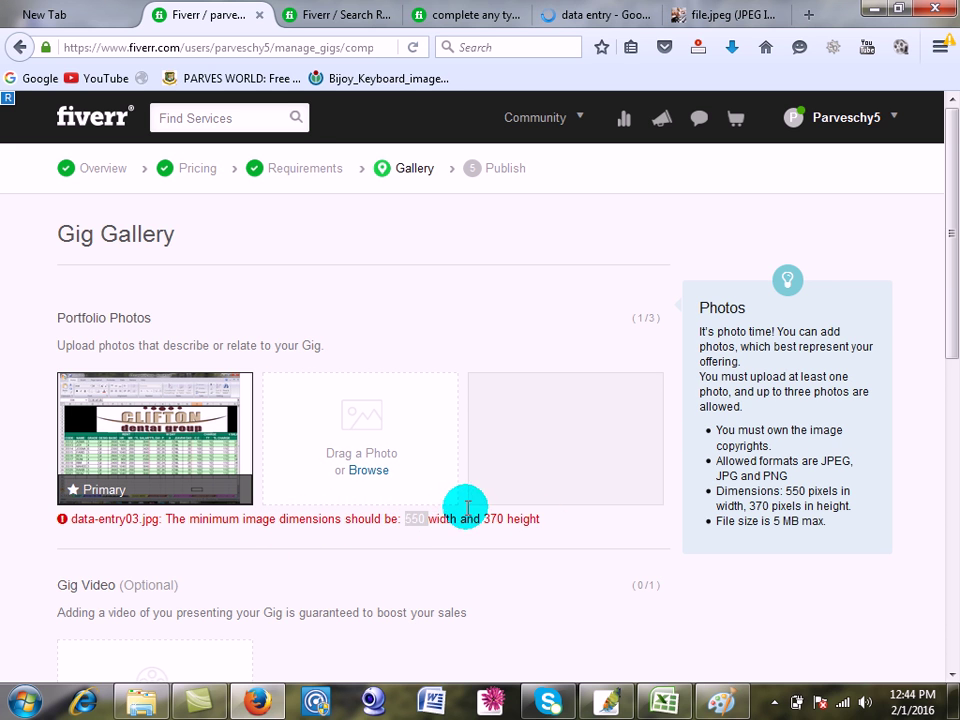
{"action": "left_click_drag", "start_coordinate": [483, 519], "coordinate": [521, 519]}
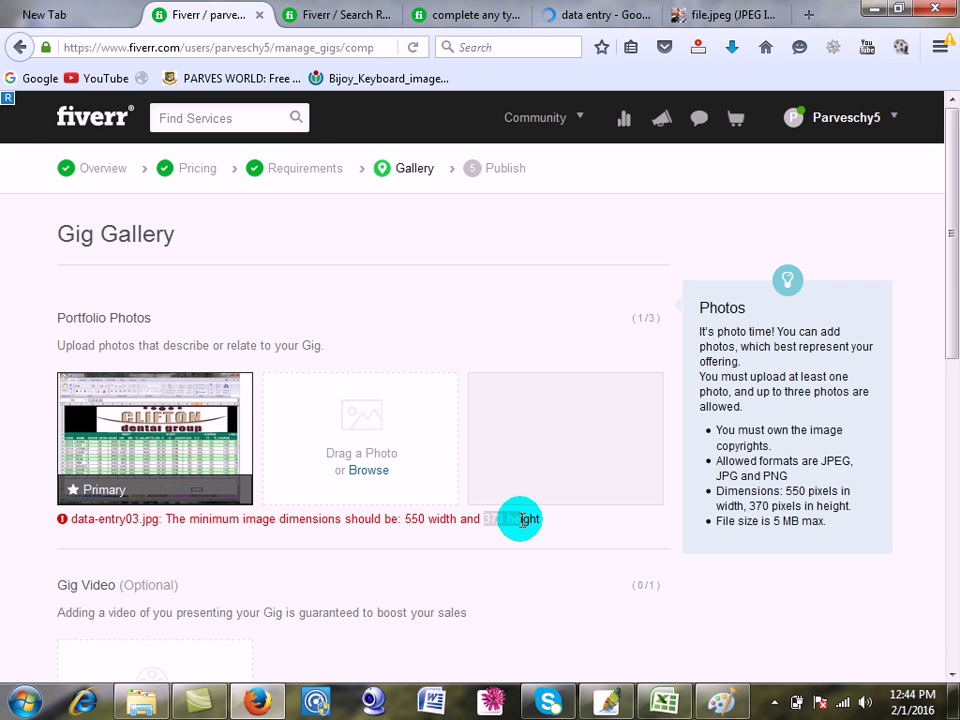
{"action": "left_click", "coordinate": [429, 518]}
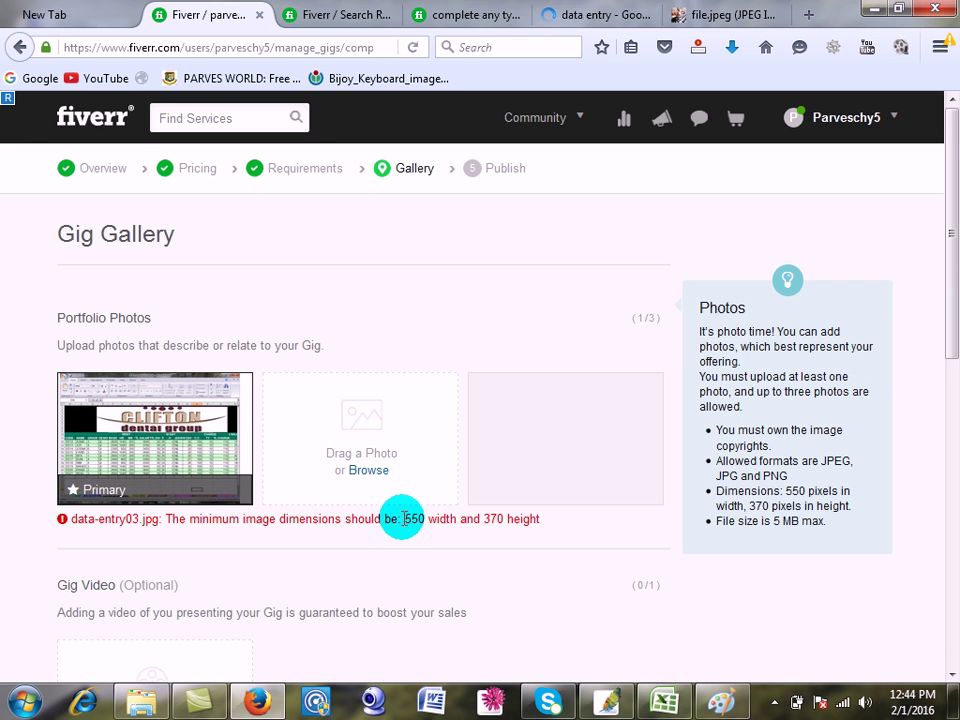
{"action": "left_click", "coordinate": [492, 521]}
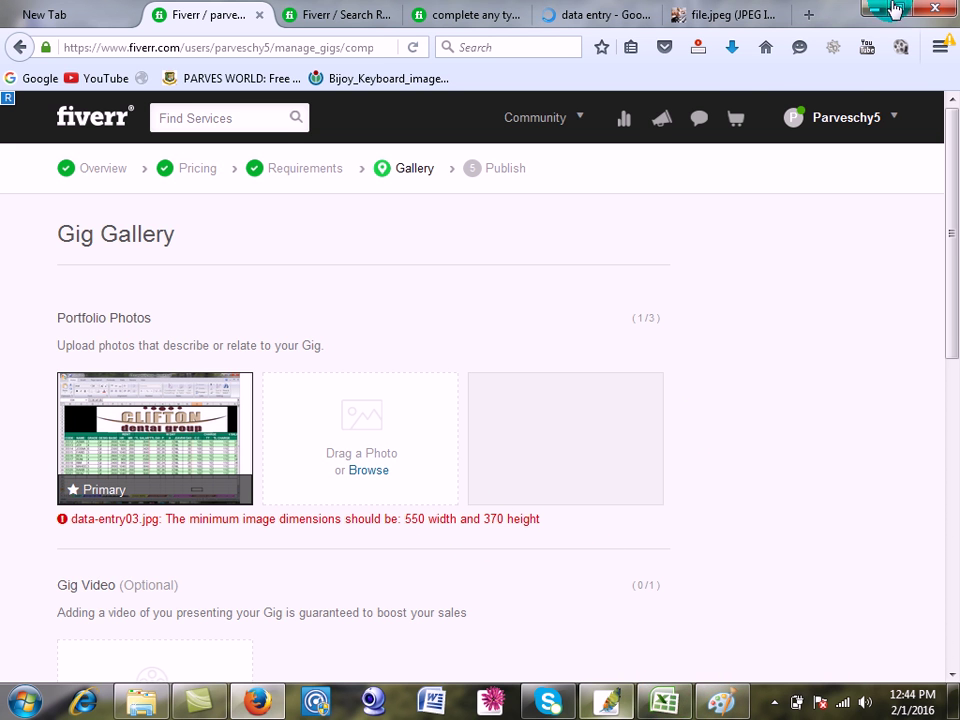
Step: Minimize the browser, try to open the desktop image data-entry03 in the running Paint window, and close that Untitled window
{"action": "left_click", "coordinate": [870, 14]}
{"action": "left_click", "coordinate": [108, 430]}
{"action": "left_click_drag", "start_coordinate": [182, 471], "coordinate": [589, 568]}
{"action": "left_click", "coordinate": [125, 440]}
{"action": "mouse_move", "coordinate": [125, 440]}
{"action": "left_mouse_down"}
{"action": "mouse_move", "coordinate": [602, 639]}
{"action": "mouse_move", "coordinate": [721, 700]}
{"action": "left_mouse_up"}
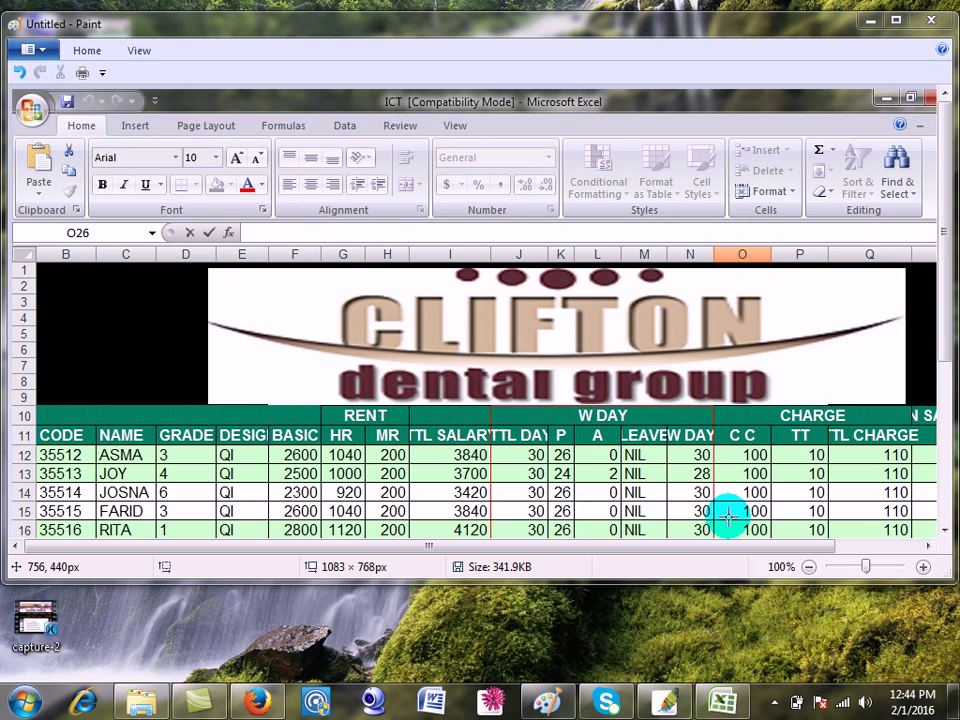
{"action": "left_click", "coordinate": [927, 22]}
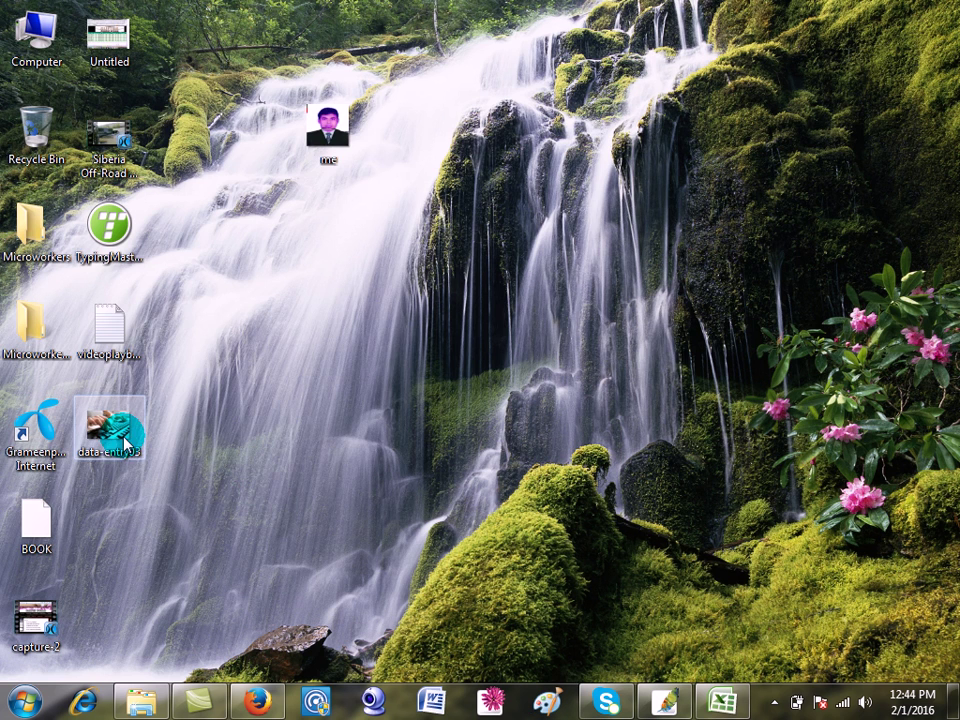
Step: Open the desktop image data-entry03 in Paint
{"action": "right_click", "coordinate": [128, 428]}
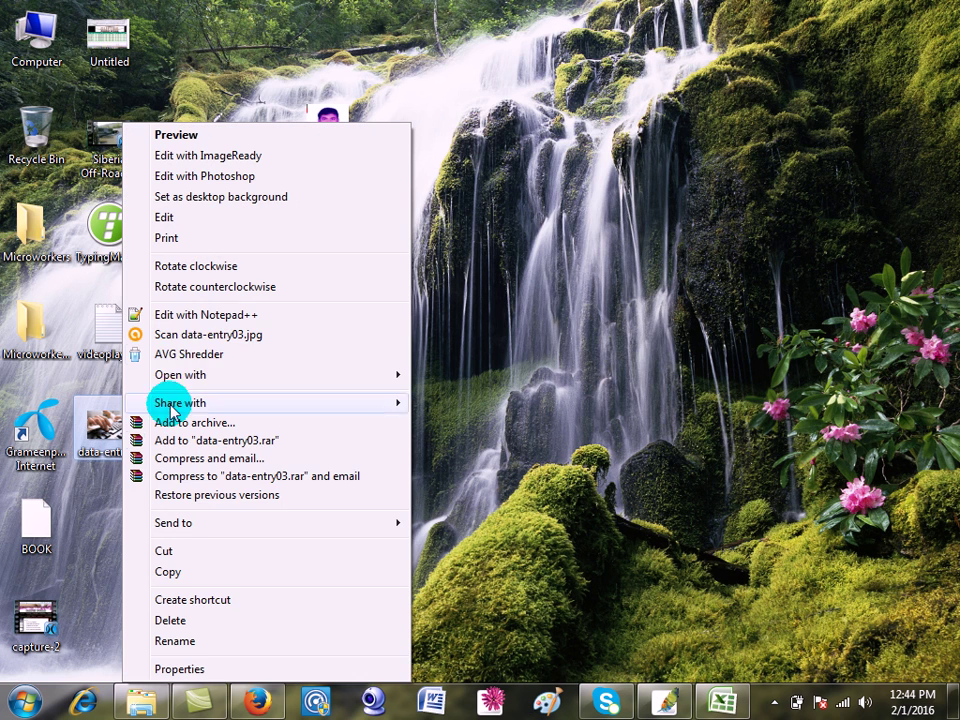
{"action": "mouse_move", "coordinate": [212, 380]}
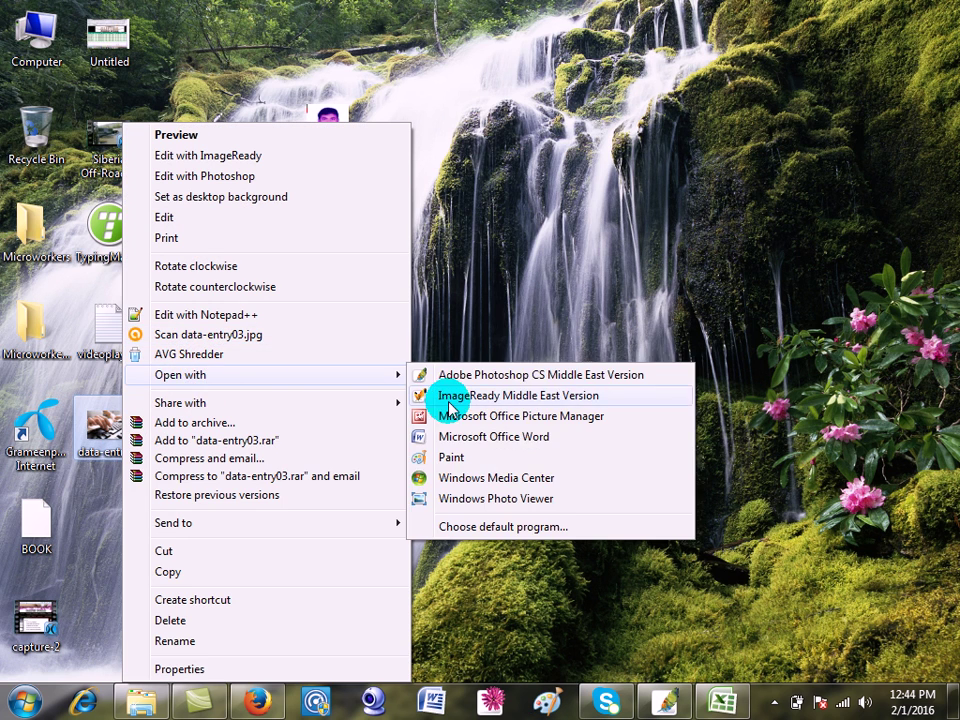
{"action": "left_click", "coordinate": [452, 458]}
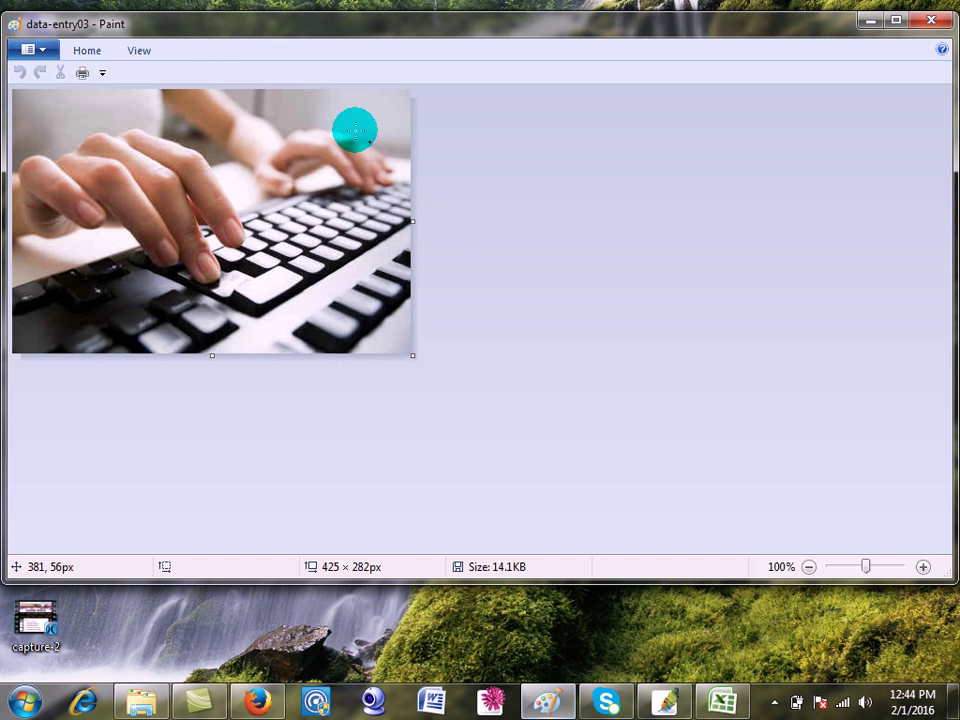
Step: Open the image's resize settings, turn off Maintain aspect ratio and try percentages of 550 horizontal and 370 vertical
{"action": "double_click", "coordinate": [138, 52]}
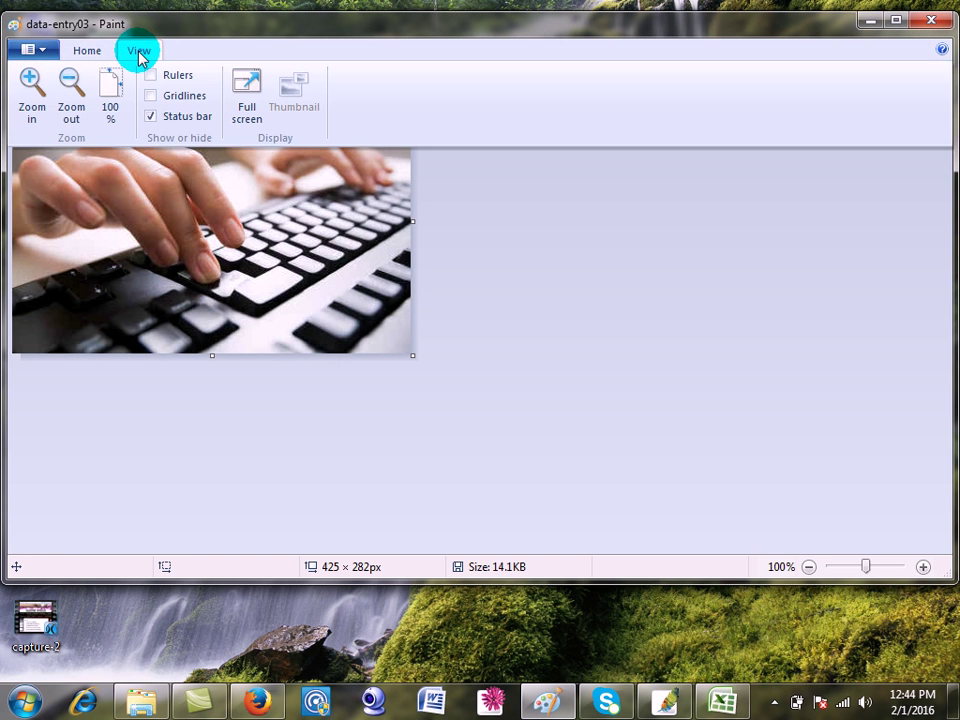
{"action": "left_click", "coordinate": [90, 48]}
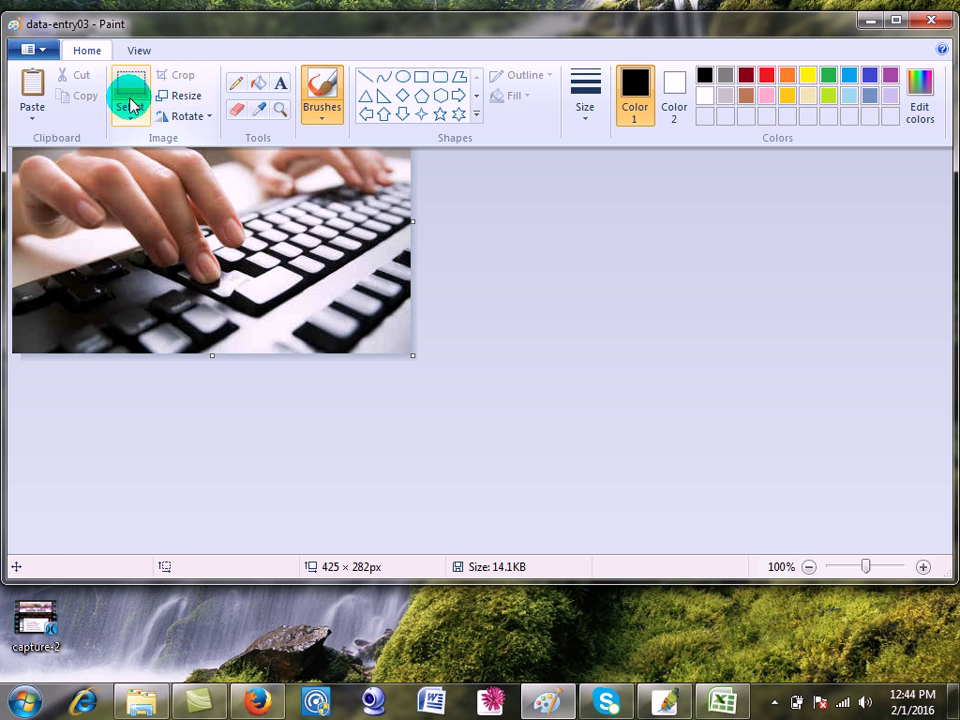
{"action": "left_click", "coordinate": [186, 104]}
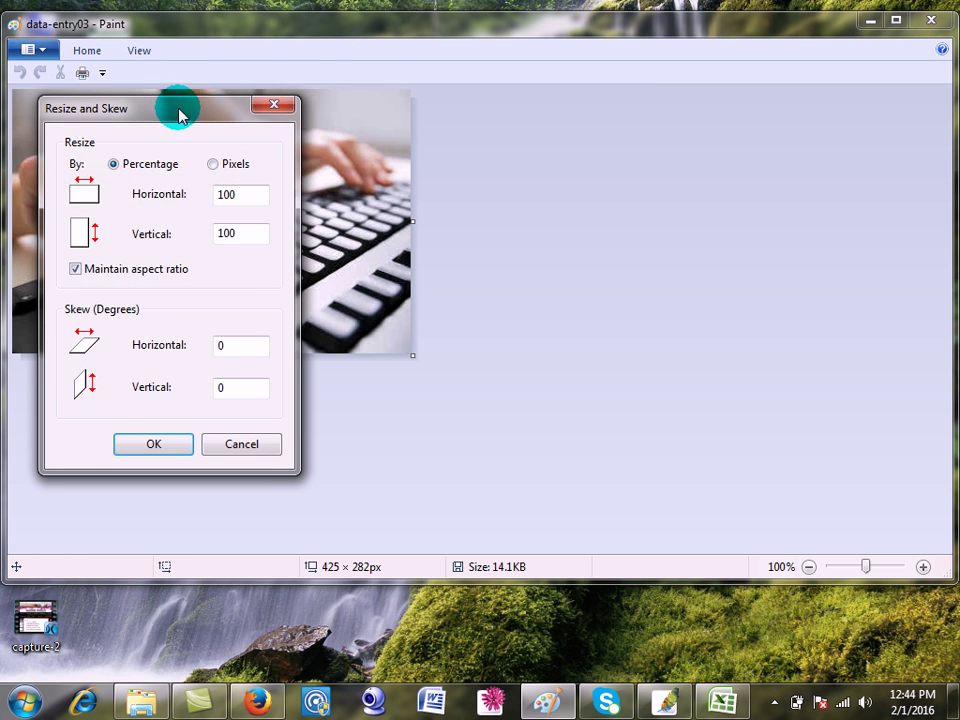
{"action": "left_click_drag", "start_coordinate": [184, 101], "coordinate": [558, 101]}
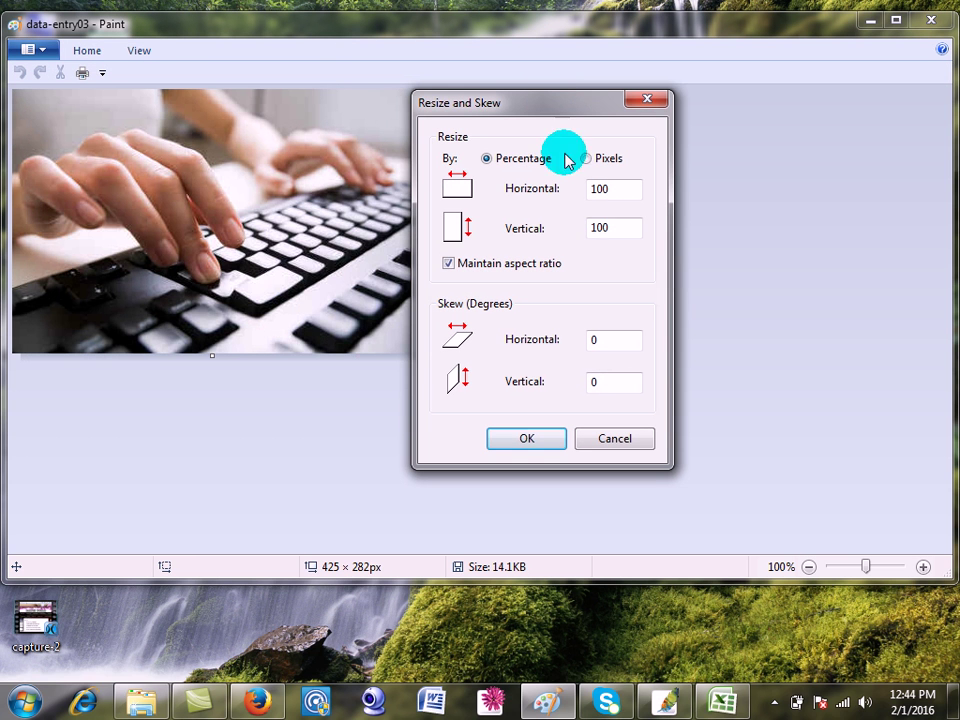
{"action": "double_click", "coordinate": [620, 224]}
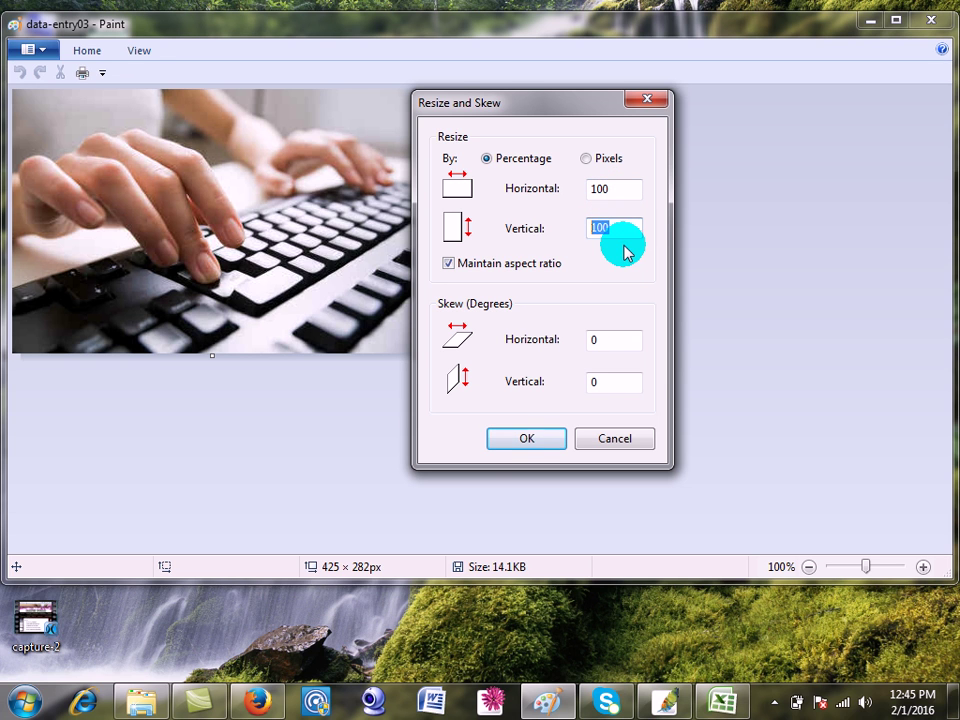
{"action": "type", "text": "370"}
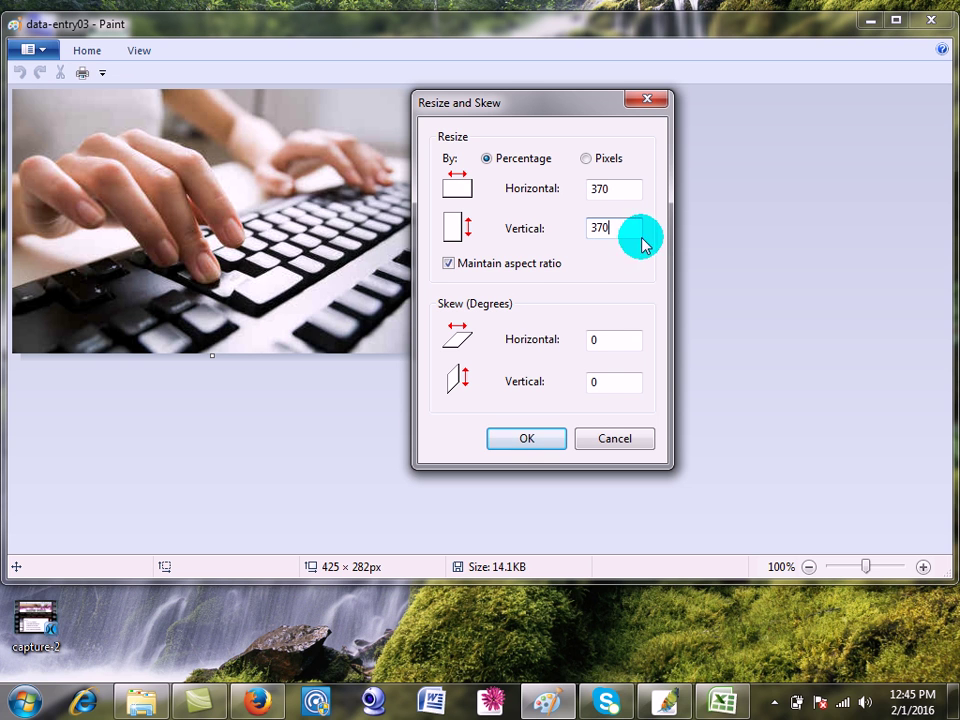
{"action": "left_click", "coordinate": [492, 265]}
{"action": "double_click", "coordinate": [630, 189]}
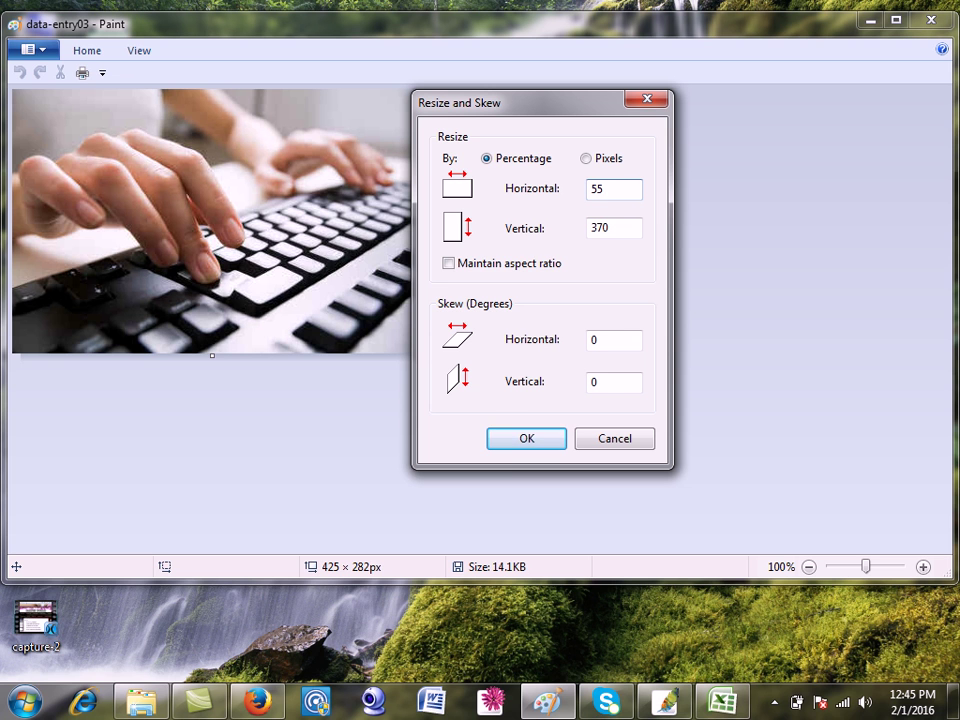
{"action": "left_click", "coordinate": [527, 440]}
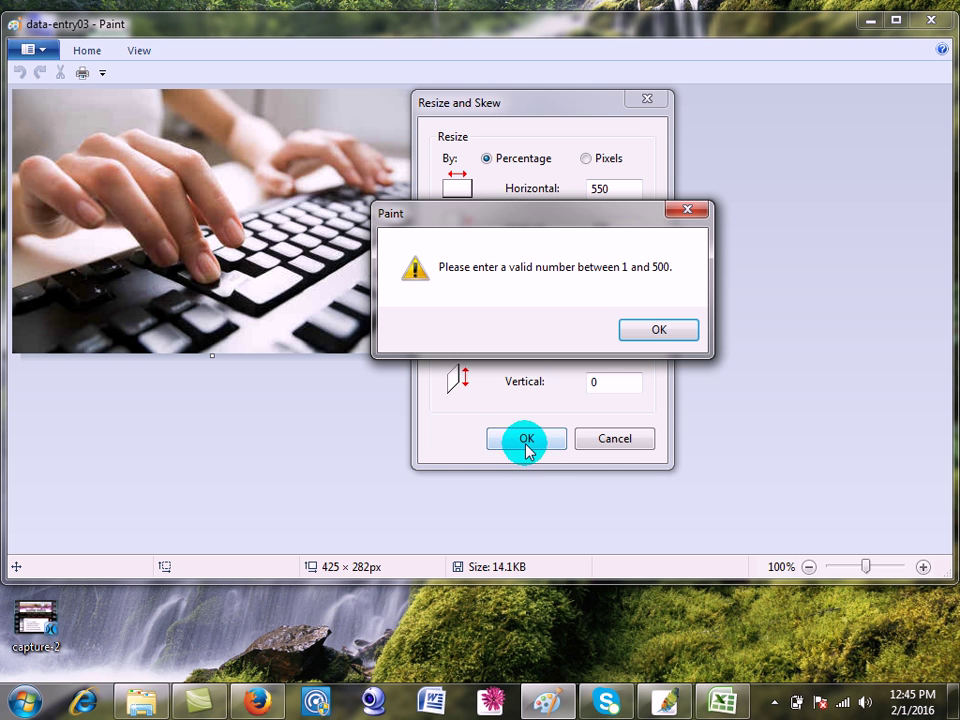
{"action": "left_click", "coordinate": [660, 330]}
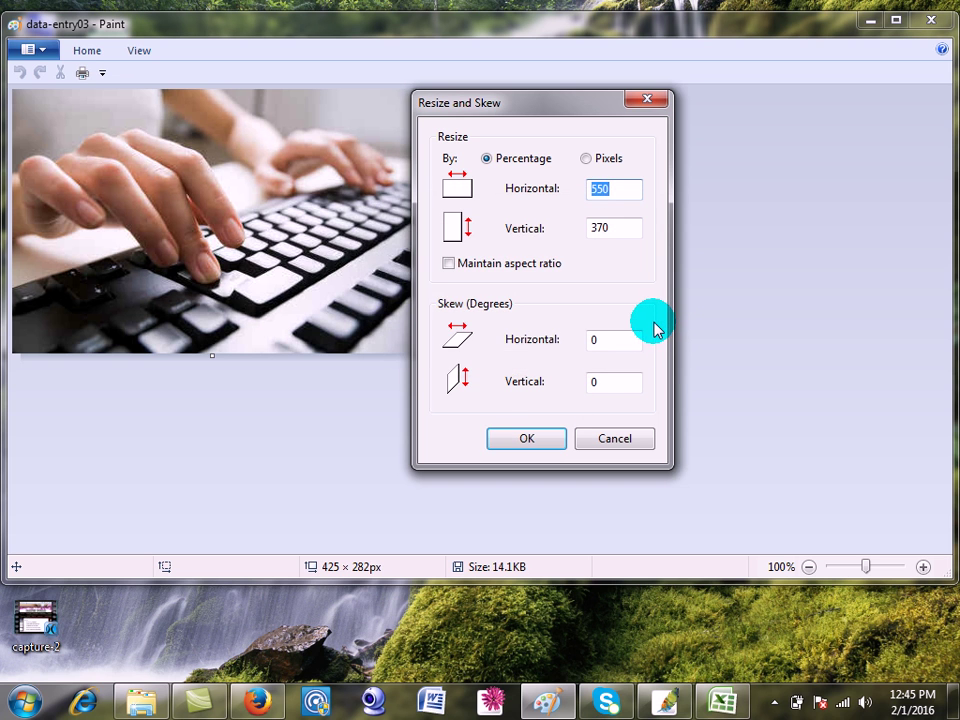
Step: Resize the image by pixels to 550 horizontal and 370 vertical
{"action": "left_click", "coordinate": [605, 163]}
{"action": "left_click_drag", "start_coordinate": [621, 189], "coordinate": [489, 203]}
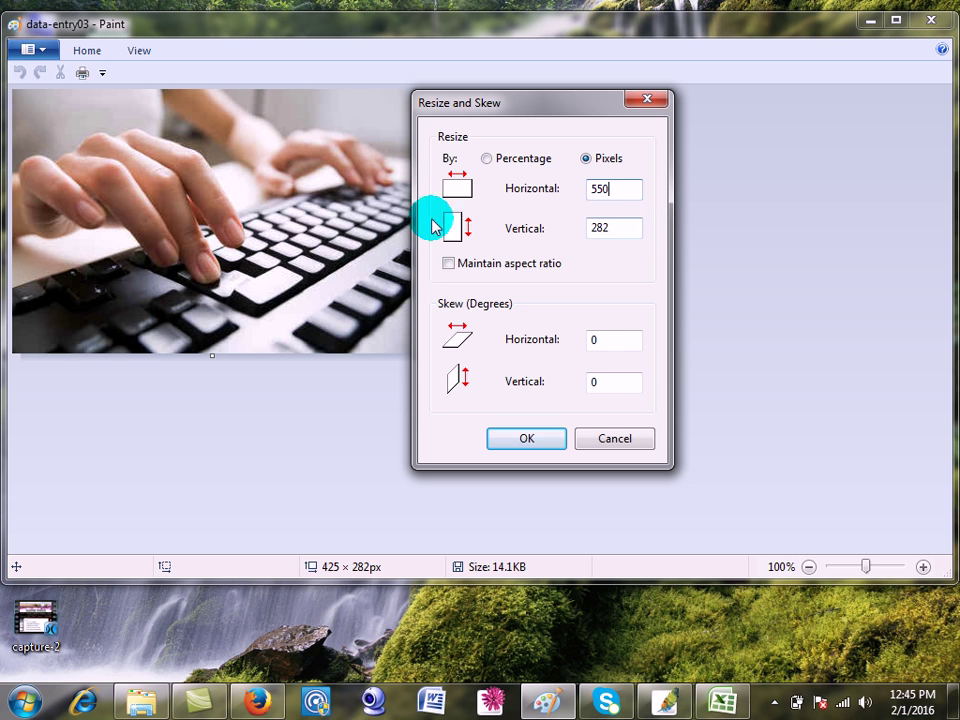
{"action": "left_click_drag", "start_coordinate": [641, 227], "coordinate": [140, 234]}
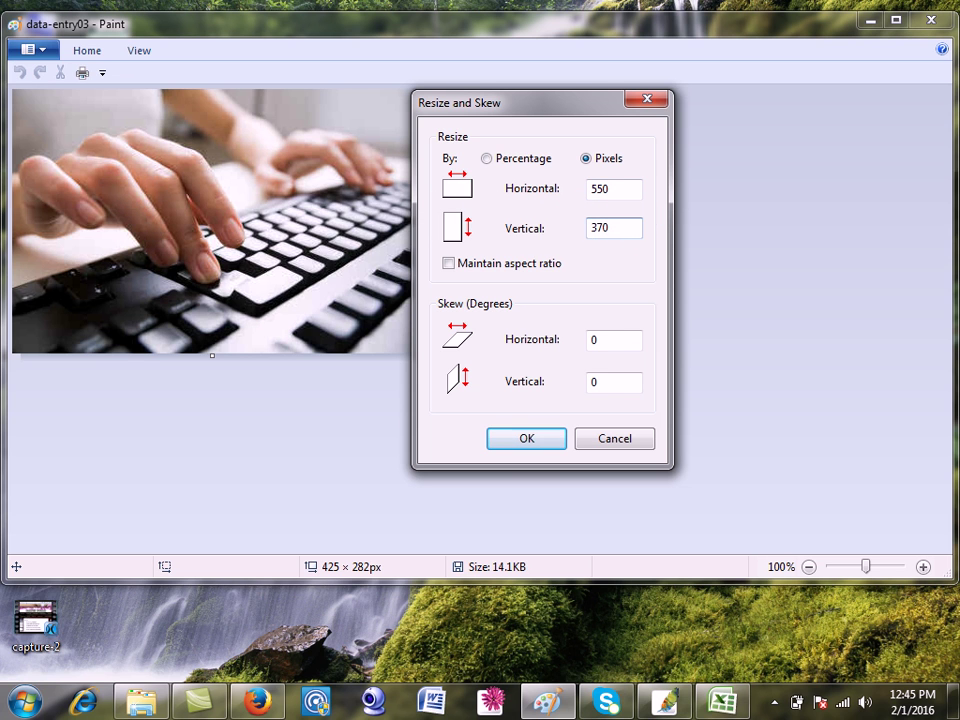
{"action": "left_click", "coordinate": [526, 438]}
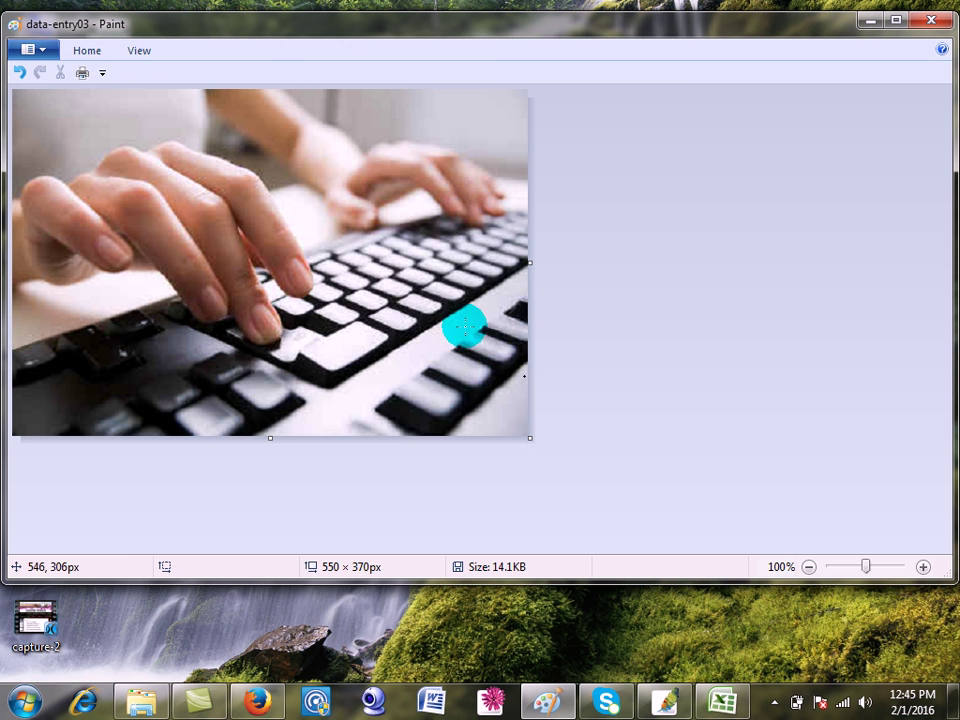
Step: Save the resized data-entry03 image and minimize Paint
{"action": "left_click", "coordinate": [26, 48]}
{"action": "left_click", "coordinate": [32, 165]}
{"action": "left_click", "coordinate": [875, 30]}
Step: Switch to Firefox and upload data-entry03 from the Desktop as the second portfolio photo in the Gig Gallery
{"action": "left_click", "coordinate": [257, 700]}
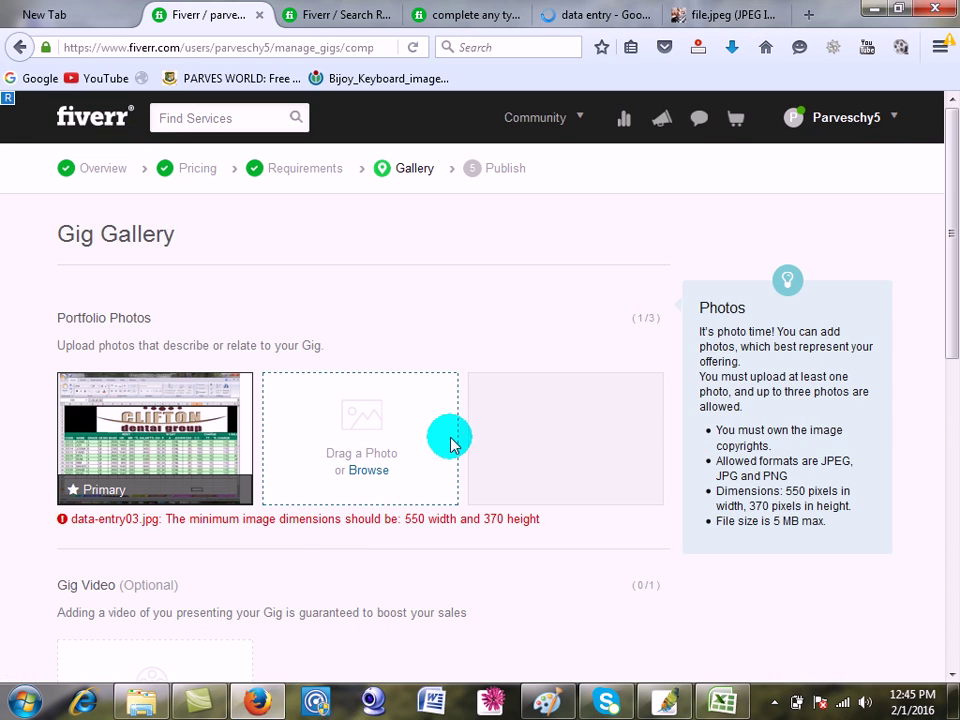
{"action": "left_click", "coordinate": [366, 472]}
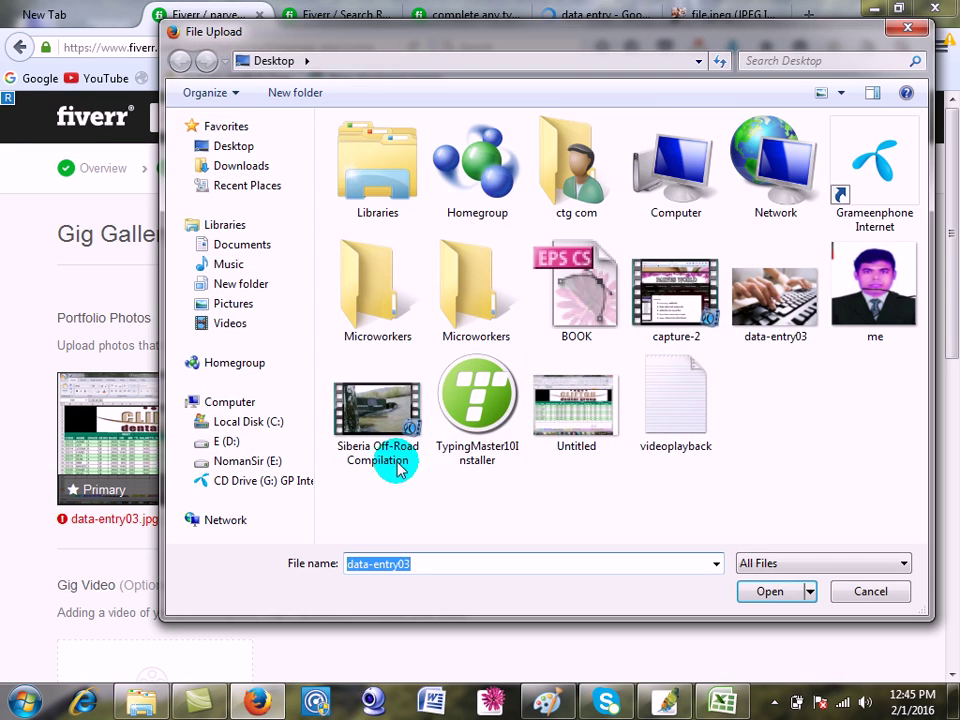
{"action": "left_click", "coordinate": [775, 295]}
{"action": "left_click", "coordinate": [785, 594]}
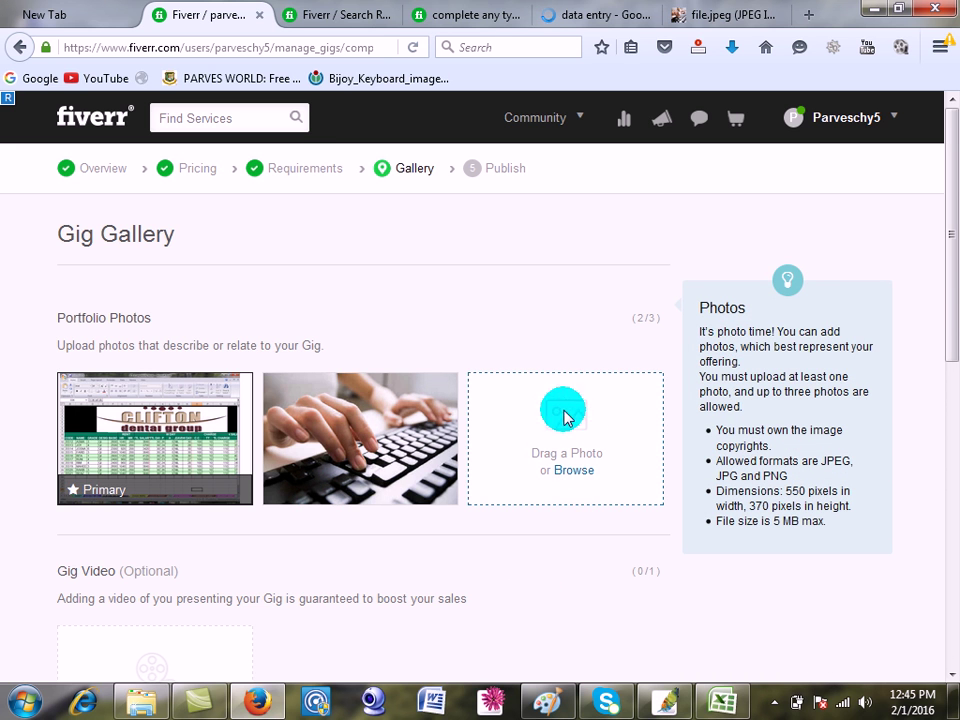
Step: Review the optional Gig Video section and open the first data entry gig in the search results as a video example
{"action": "scroll", "coordinate": [298, 428], "scroll_direction": "down", "scroll_amount": 1}
{"action": "scroll", "coordinate": [298, 428], "scroll_direction": "down", "scroll_amount": 5}
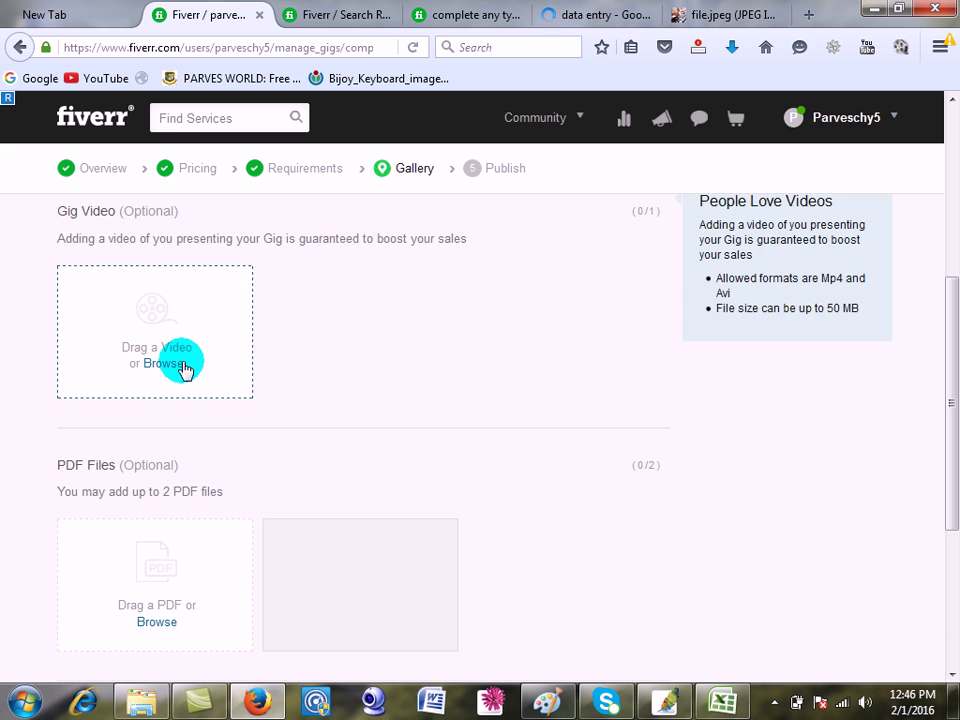
{"action": "left_click", "coordinate": [430, 24]}
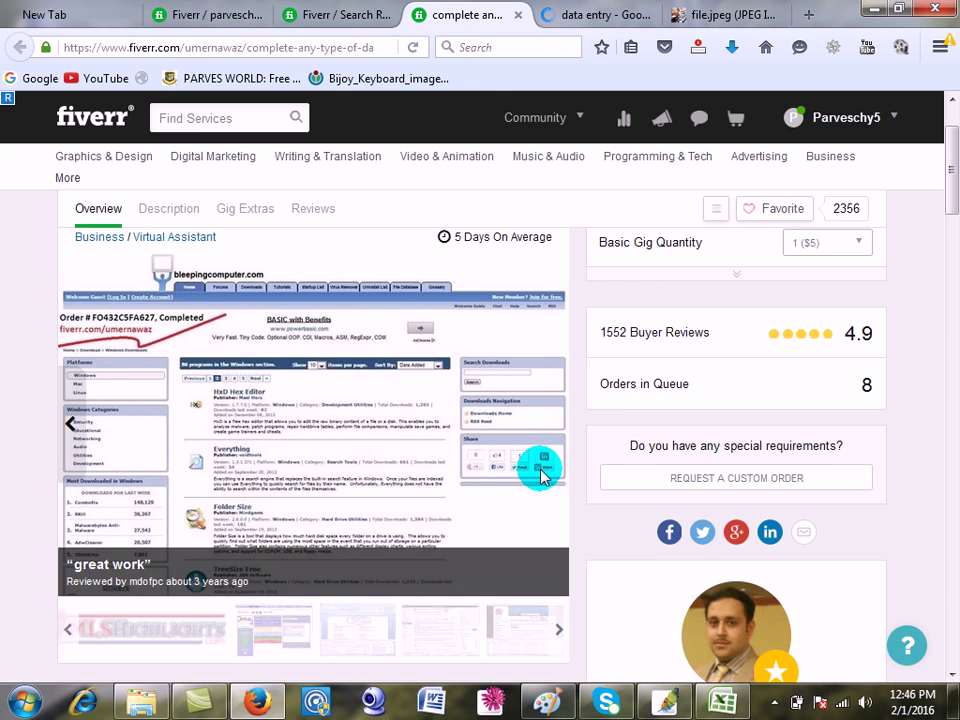
{"action": "left_click", "coordinate": [315, 14]}
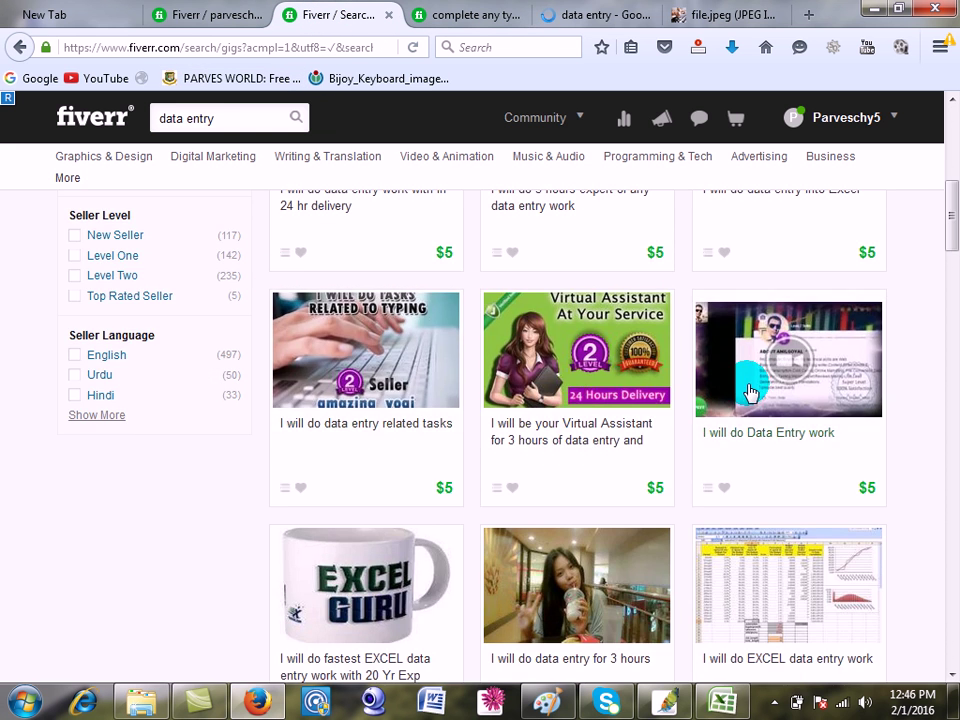
{"action": "scroll", "coordinate": [742, 392], "scroll_direction": "up", "scroll_amount": 5}
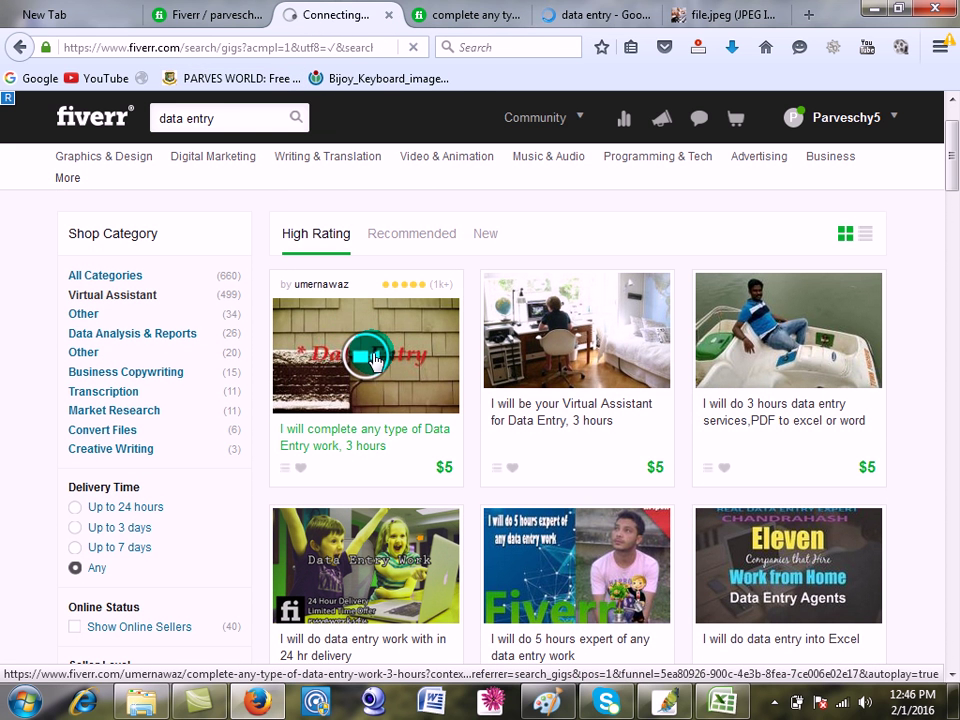
{"action": "left_click", "coordinate": [237, 18]}
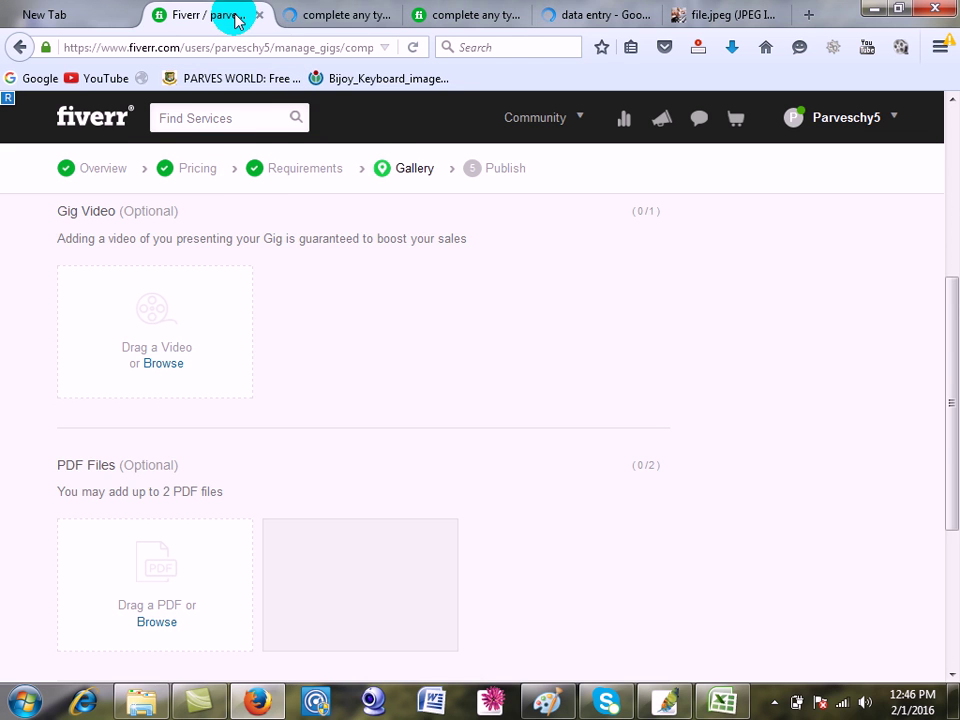
{"action": "left_click", "coordinate": [306, 16]}
{"action": "left_click", "coordinate": [310, 535]}
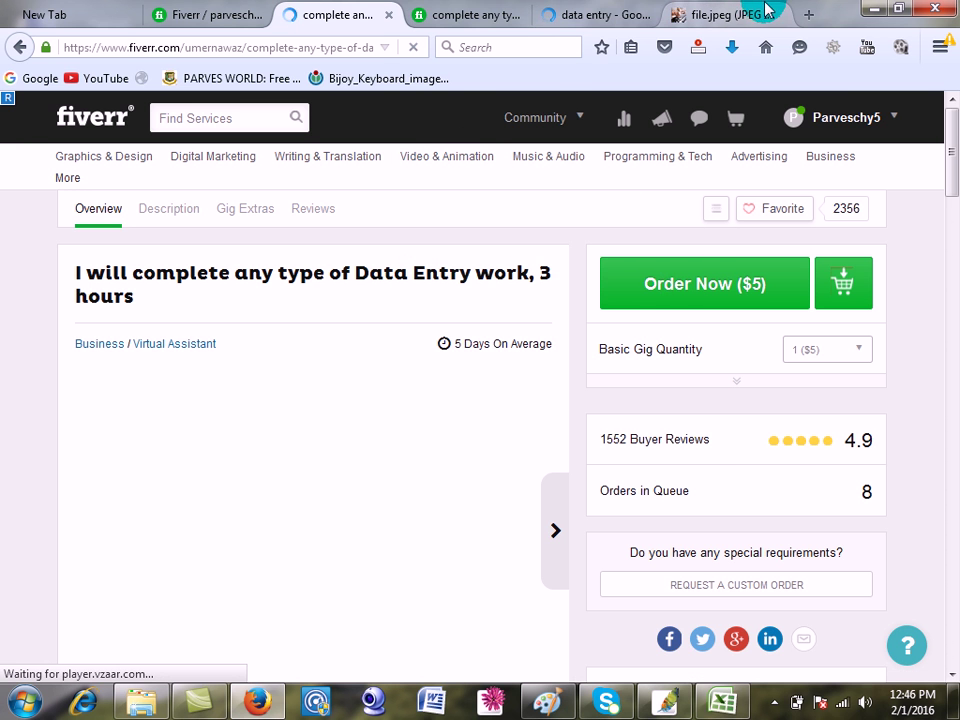
Step: Look through the other open pages, load YouTube in the keyboard image's tab and close that tab
{"action": "left_click", "coordinate": [500, 14]}
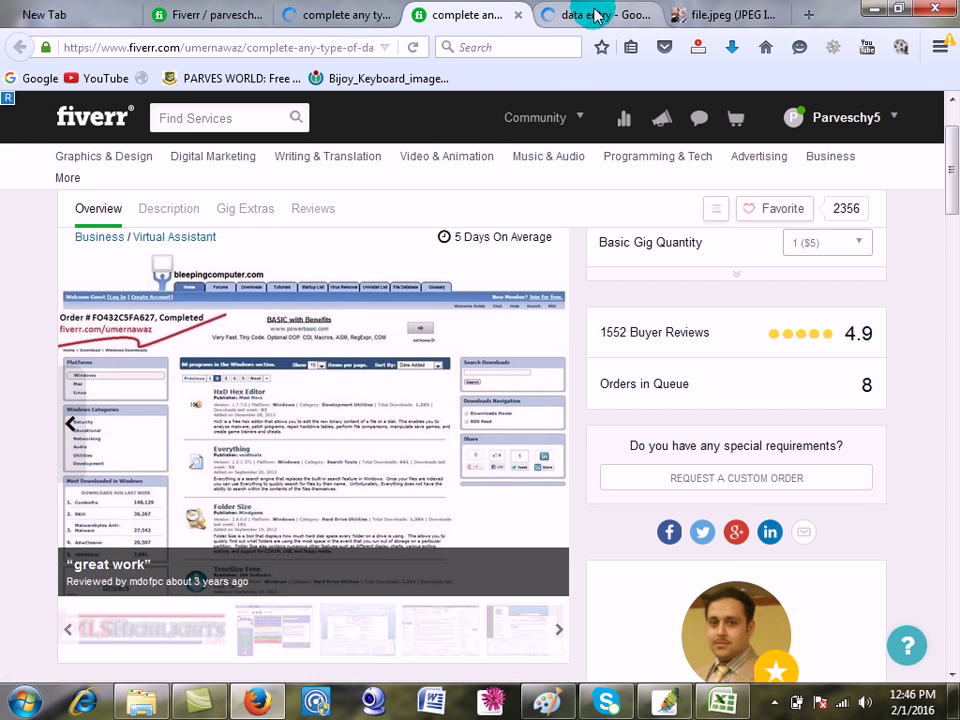
{"action": "left_click", "coordinate": [625, 16]}
{"action": "left_click", "coordinate": [685, 15]}
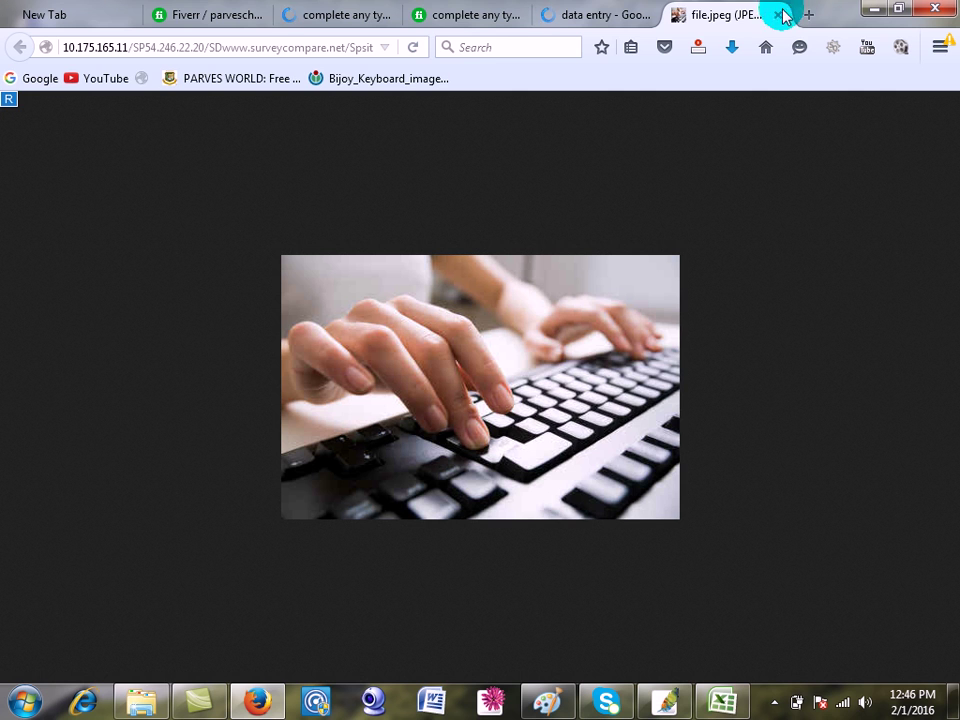
{"action": "left_click", "coordinate": [79, 79]}
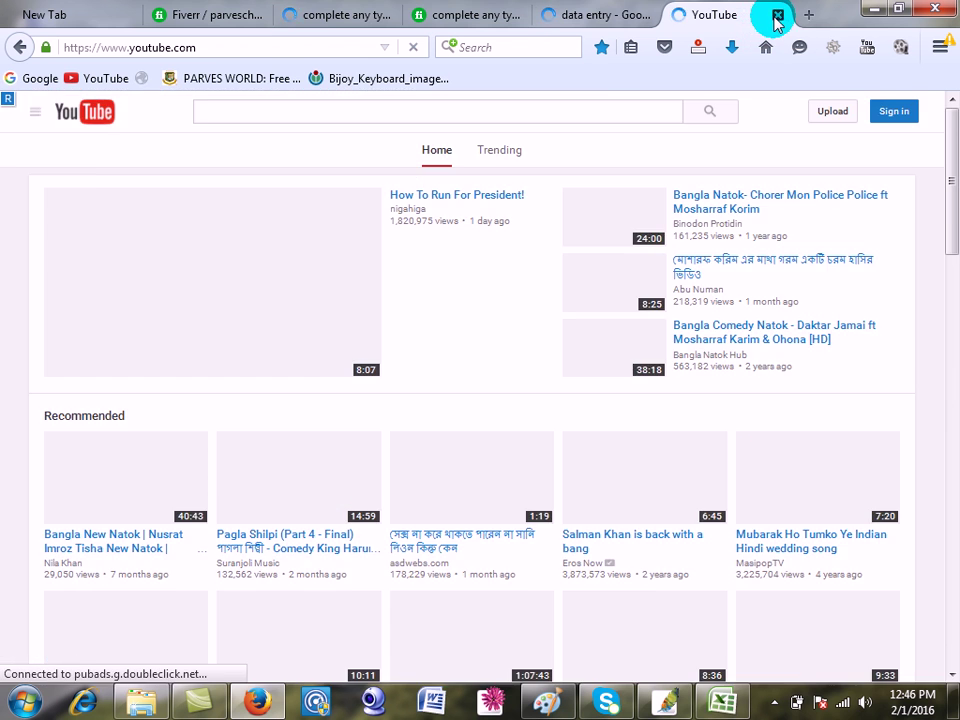
{"action": "left_click", "coordinate": [778, 15]}
Step: Return to the Gig Gallery, save it without a video or PDF, and publish the gig
{"action": "left_click", "coordinate": [242, 15]}
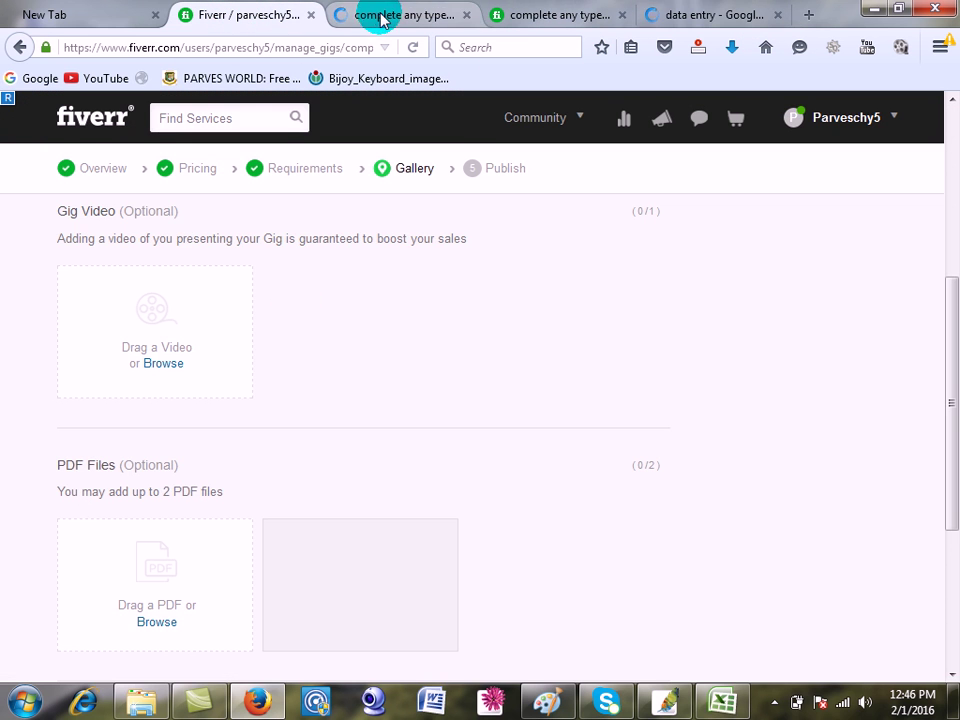
{"action": "scroll", "coordinate": [150, 400], "scroll_direction": "down", "scroll_amount": 3}
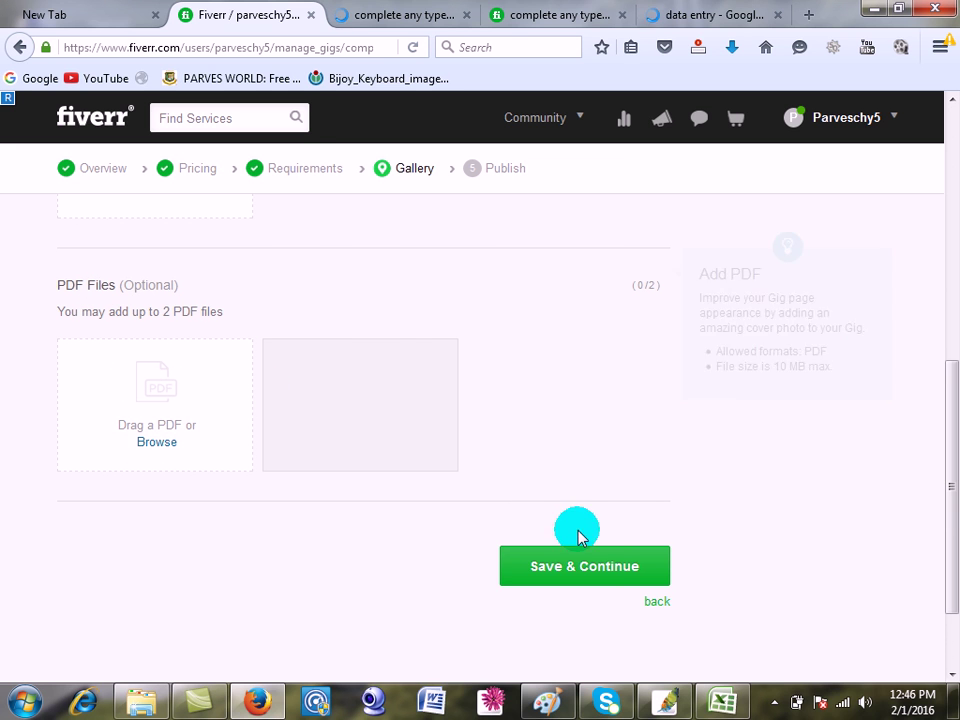
{"action": "left_click", "coordinate": [608, 573]}
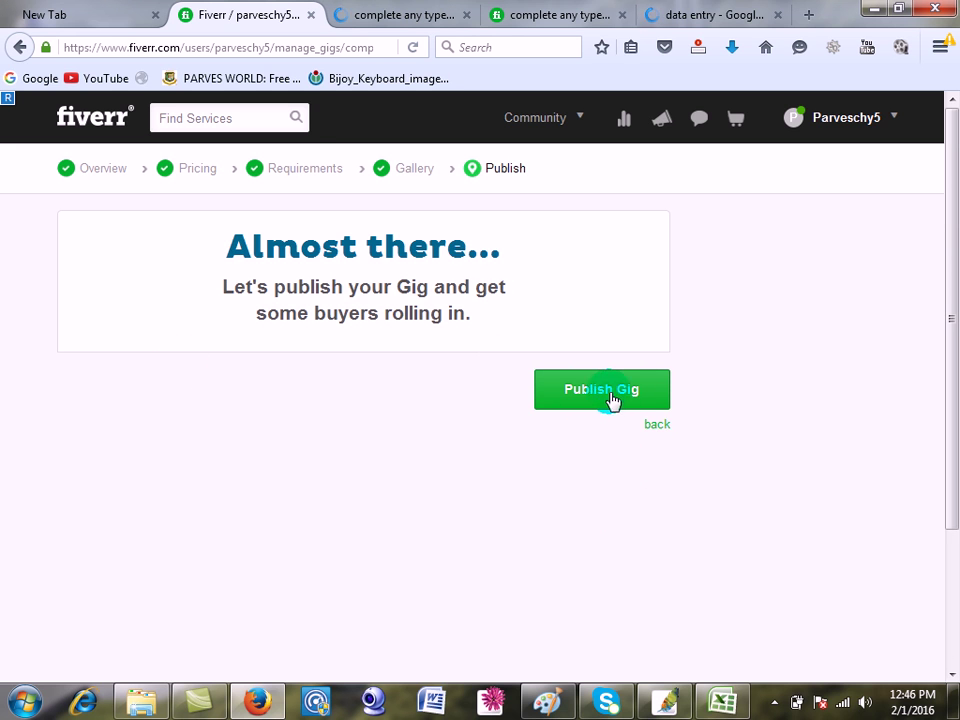
{"action": "left_click", "coordinate": [627, 398]}
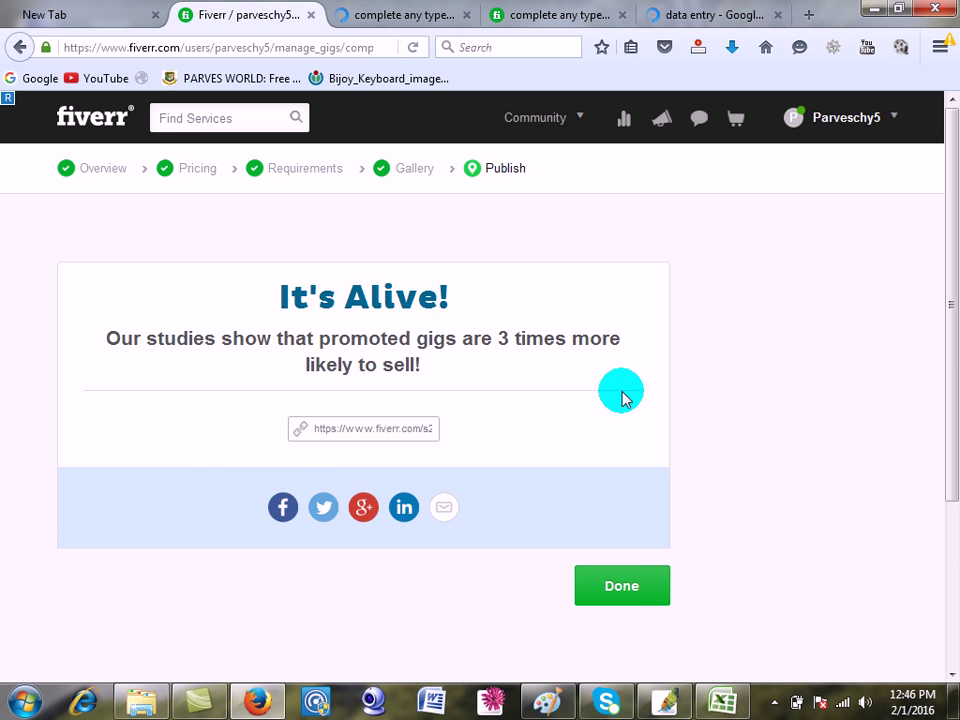
Step: Select the published gig's share link and finish the publishing process
{"action": "left_click", "coordinate": [375, 428]}
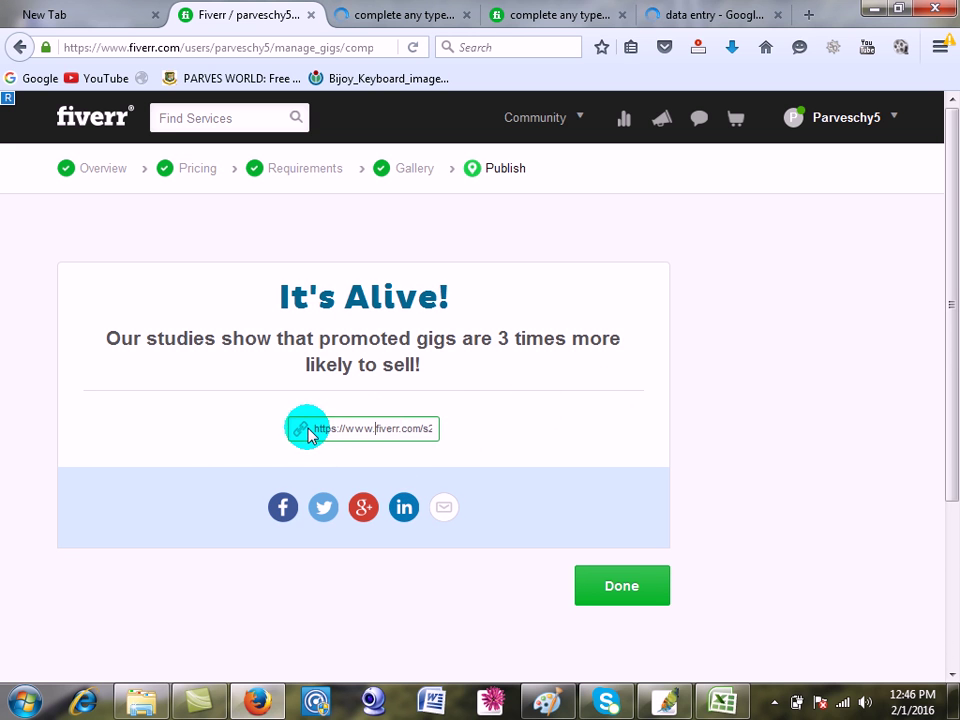
{"action": "left_click_drag", "start_coordinate": [319, 430], "coordinate": [621, 405]}
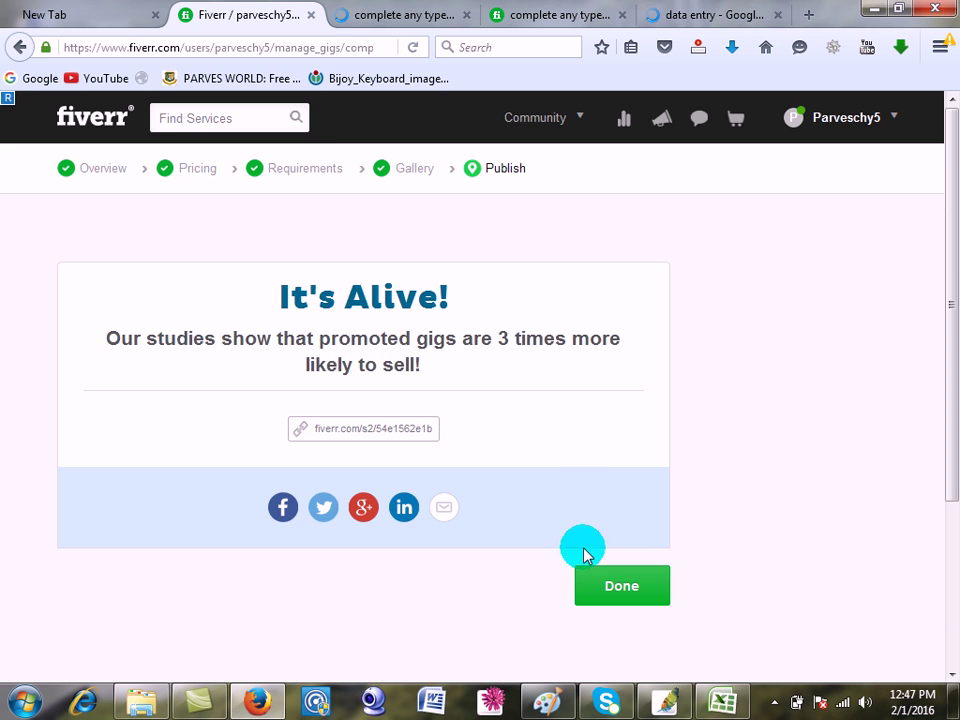
{"action": "left_click", "coordinate": [622, 590]}
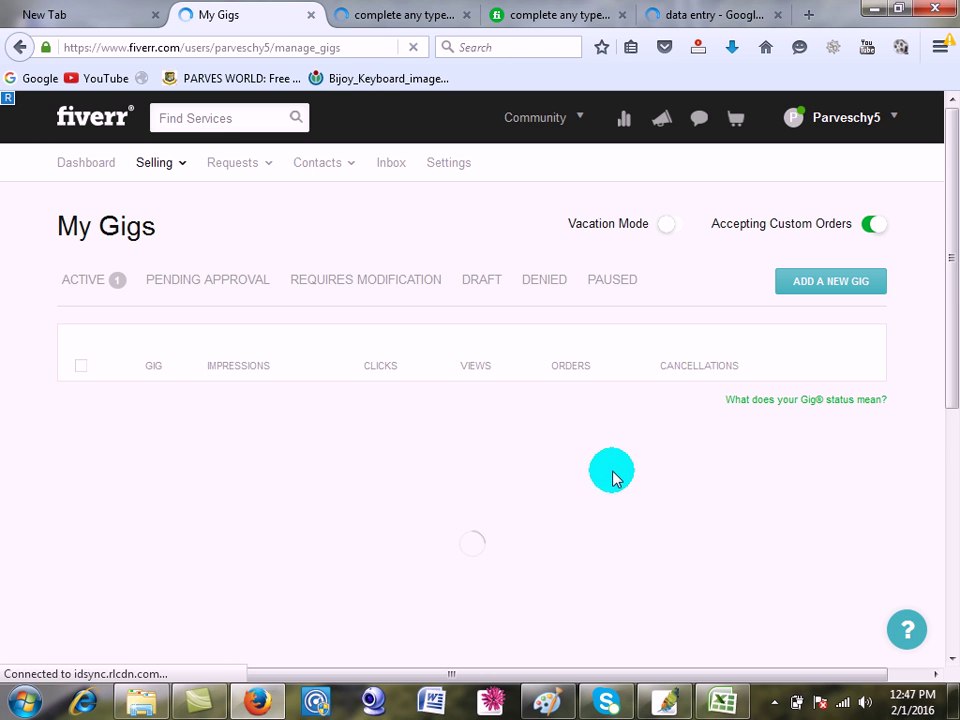
Step: Close one of the two example data entry gig tabs and the Google search tab, keeping My Gigs in view
{"action": "scroll", "coordinate": [277, 400], "scroll_direction": "down", "scroll_amount": 2}
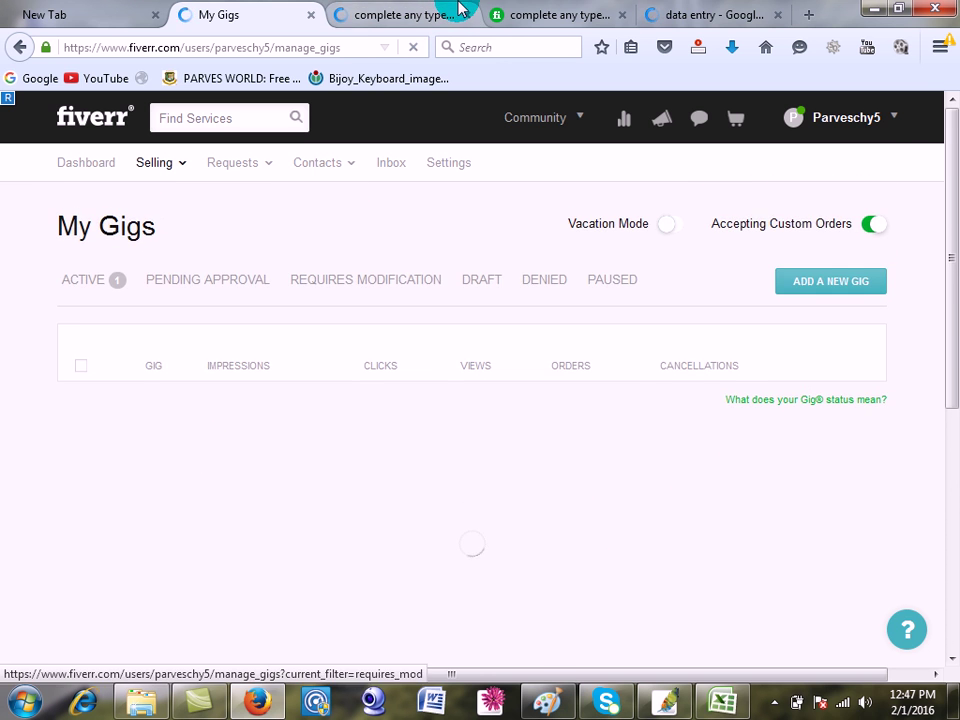
{"action": "left_click", "coordinate": [420, 15]}
{"action": "left_click", "coordinate": [466, 17]}
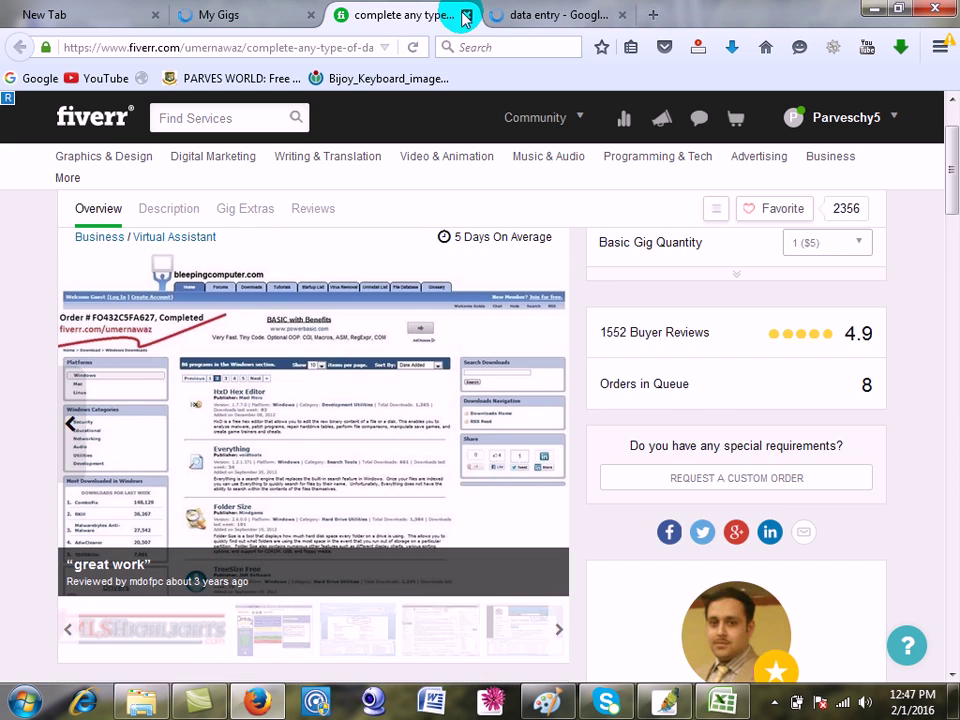
{"action": "left_click", "coordinate": [253, 16]}
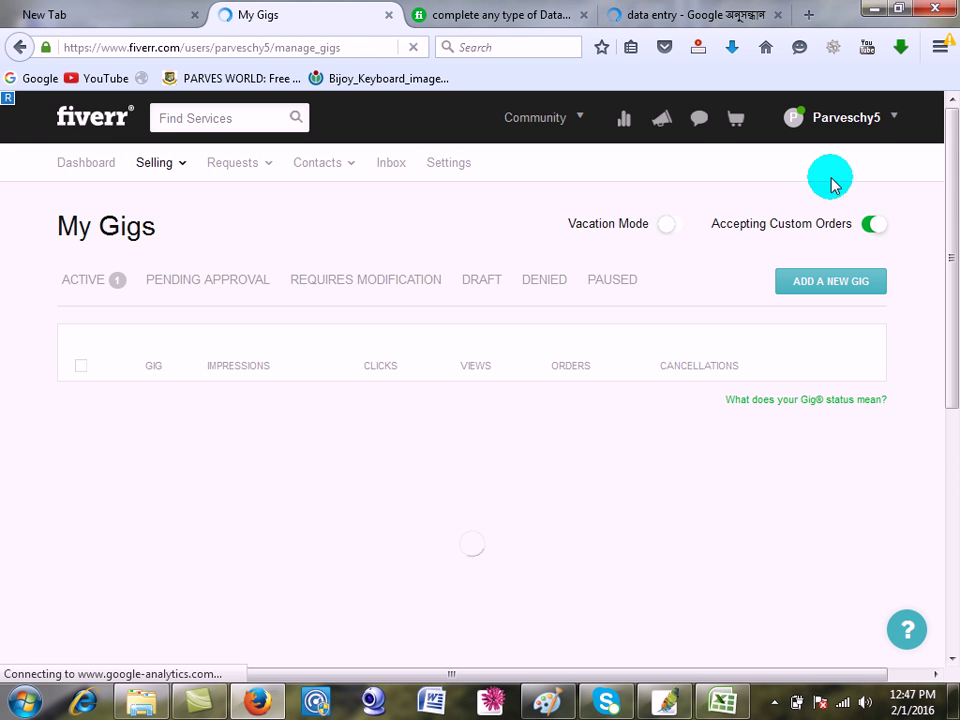
{"action": "mouse_move", "coordinate": [841, 128]}
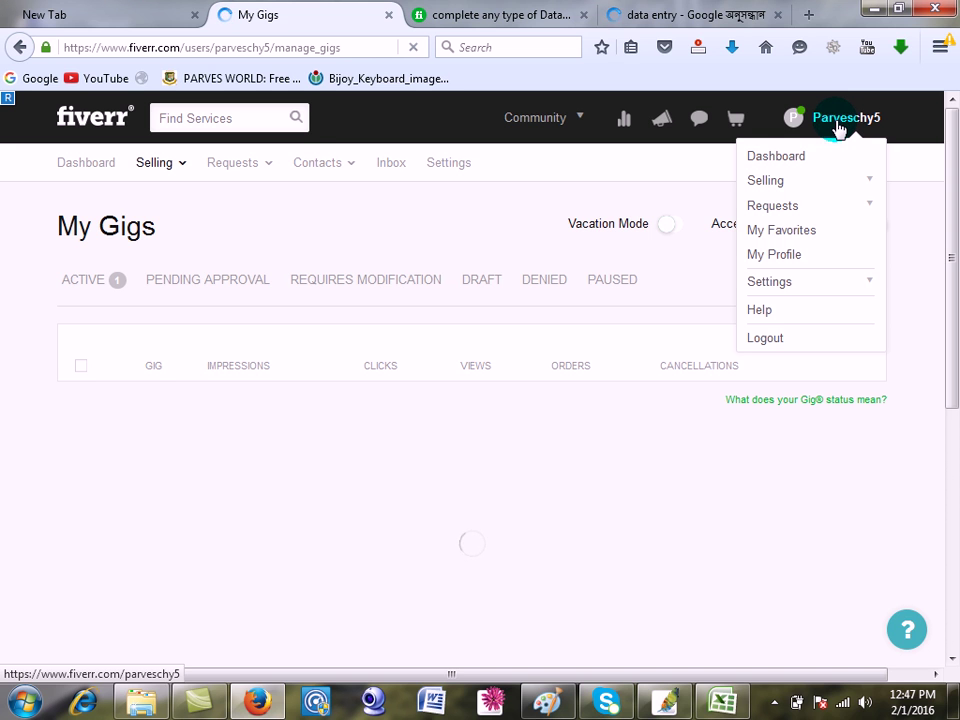
{"action": "left_click", "coordinate": [767, 185]}
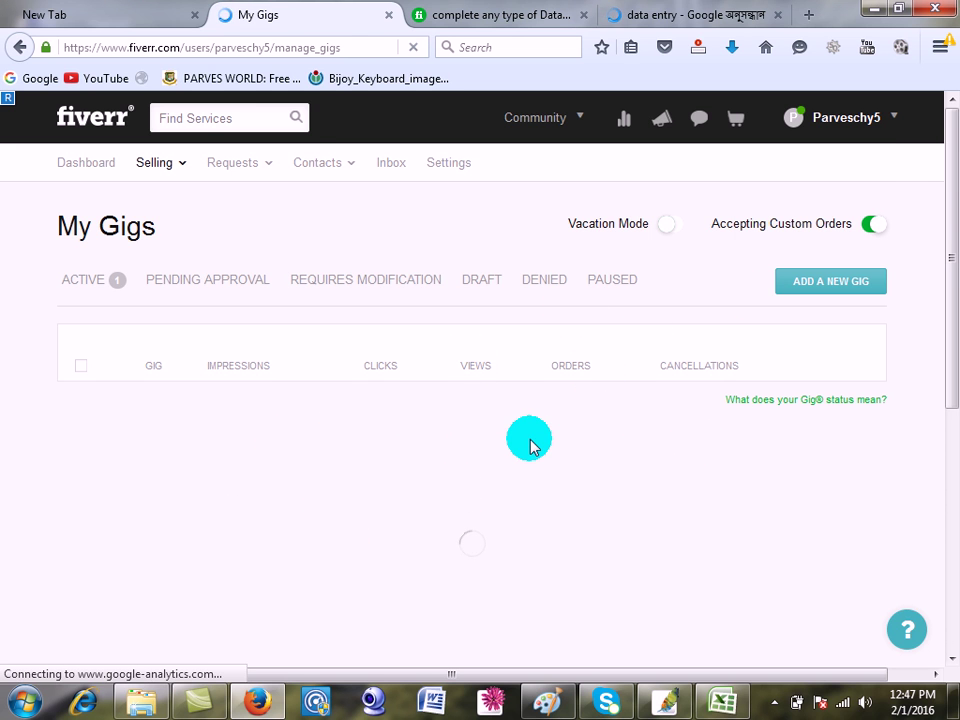
{"action": "left_click", "coordinate": [789, 15]}
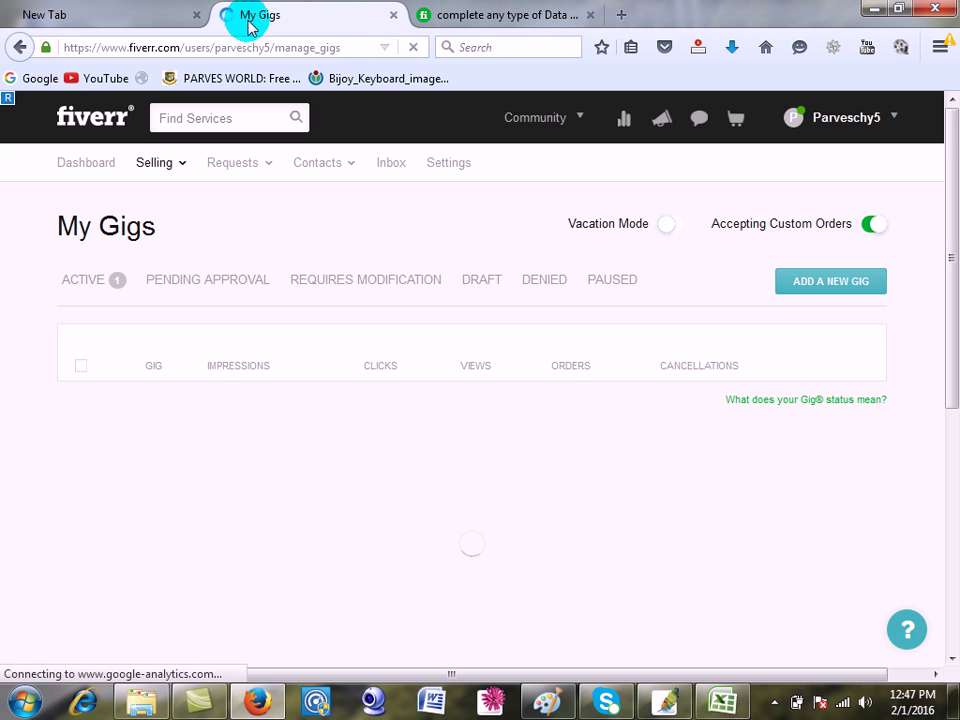
Step: Display the active gigs and reload My Gigs through the account's selling options
{"action": "scroll", "coordinate": [620, 490], "scroll_direction": "down", "scroll_amount": 3}
{"action": "scroll", "coordinate": [628, 490], "scroll_direction": "up", "scroll_amount": 3}
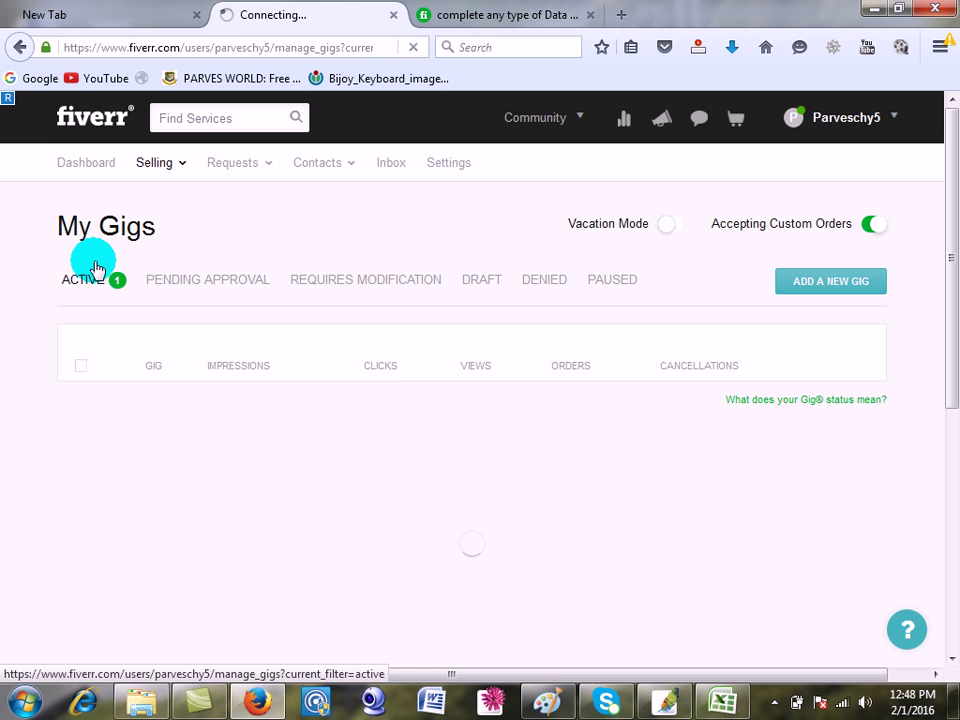
{"action": "left_click", "coordinate": [95, 279]}
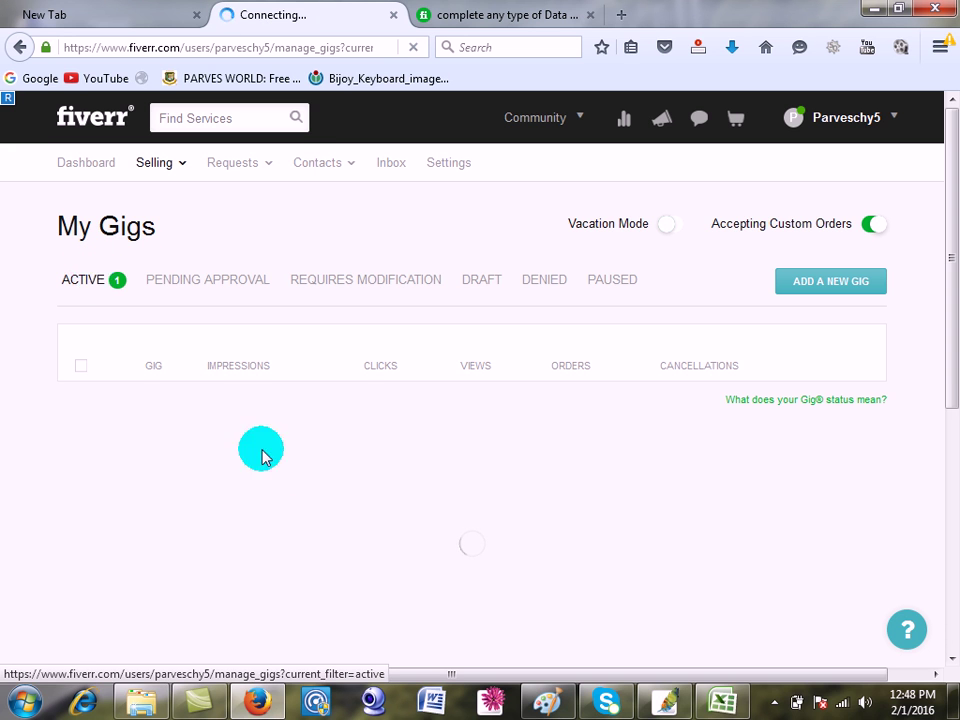
{"action": "left_click_drag", "start_coordinate": [950, 345], "coordinate": [950, 282]}
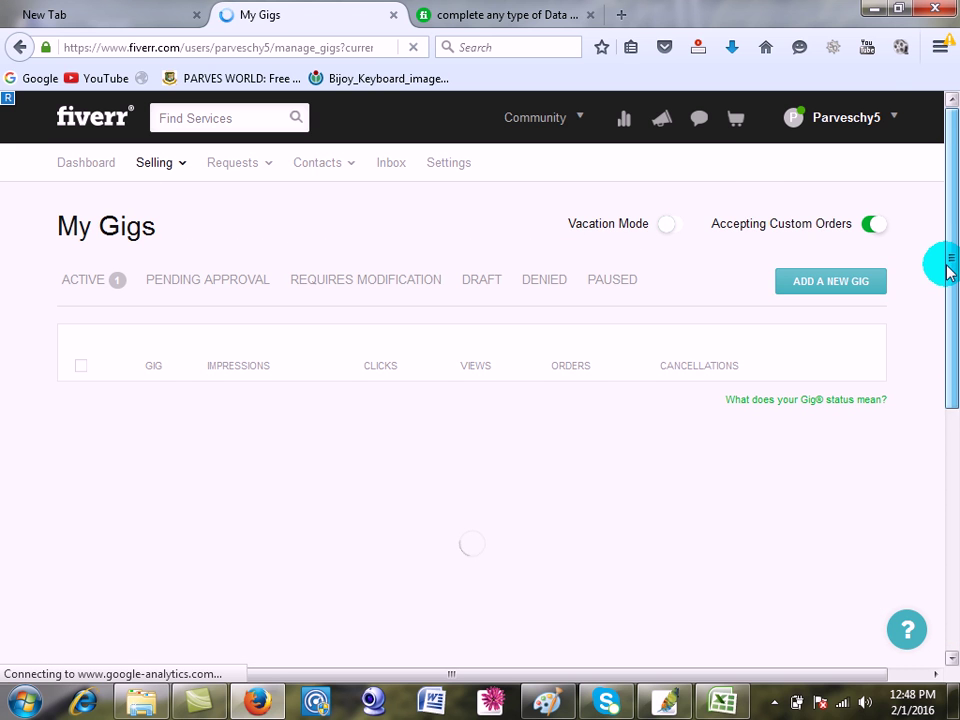
{"action": "left_click", "coordinate": [881, 118]}
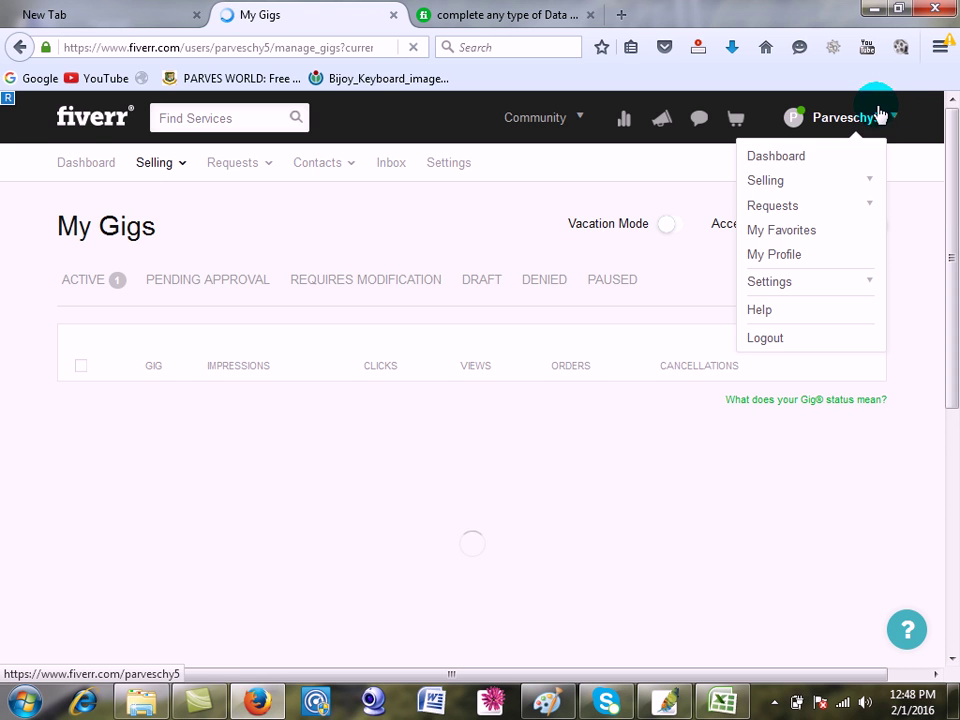
{"action": "left_click", "coordinate": [783, 191]}
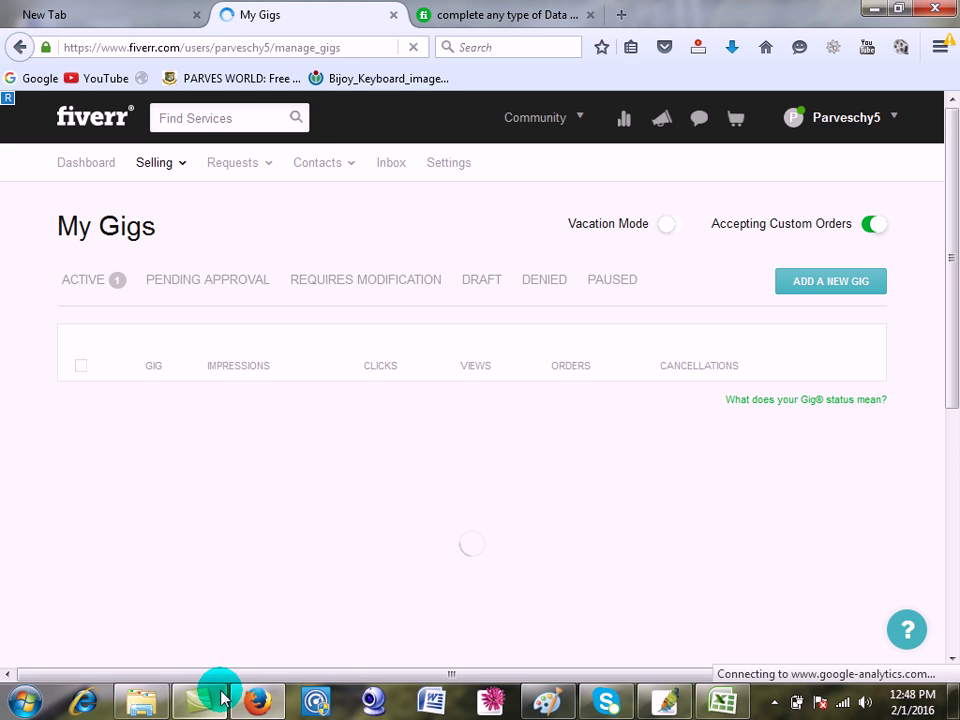
{"action": "left_click", "coordinate": [776, 703]}
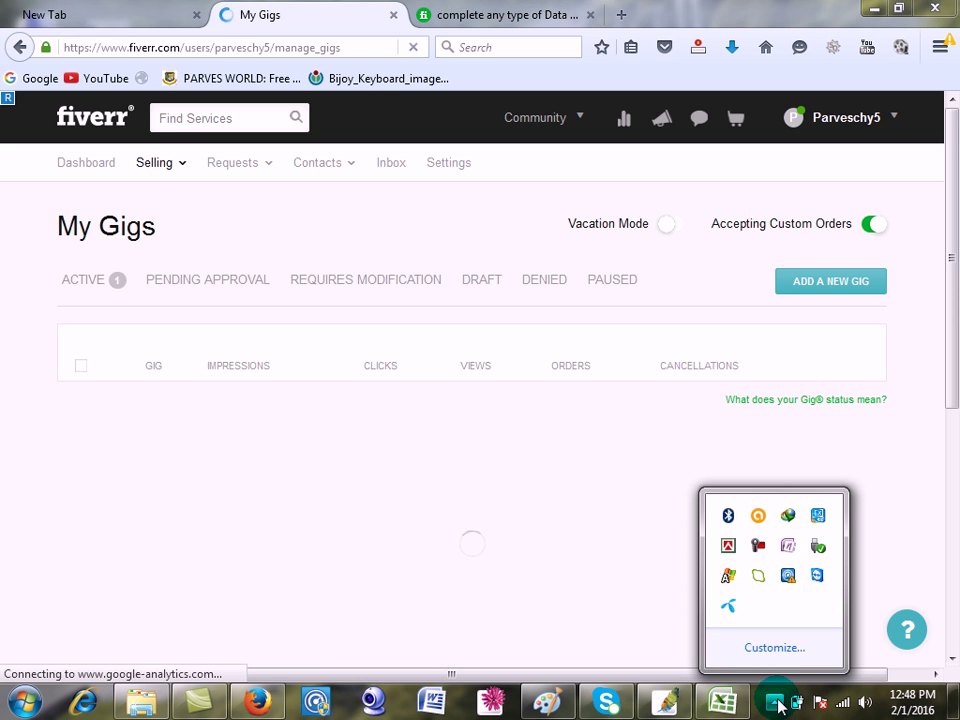
{"action": "left_click", "coordinate": [758, 546]}
{"action": "left_click", "coordinate": [772, 455]}
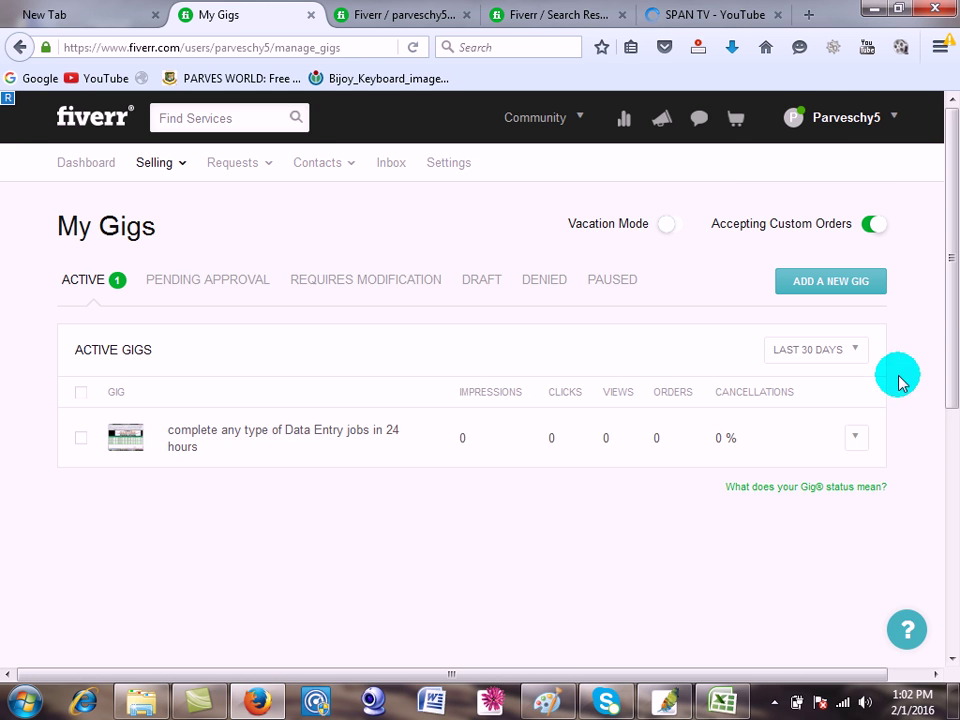
Step: Open the Buyer Requests page from the account's selling options and check the daily offer allowance
{"action": "mouse_move", "coordinate": [879, 107]}
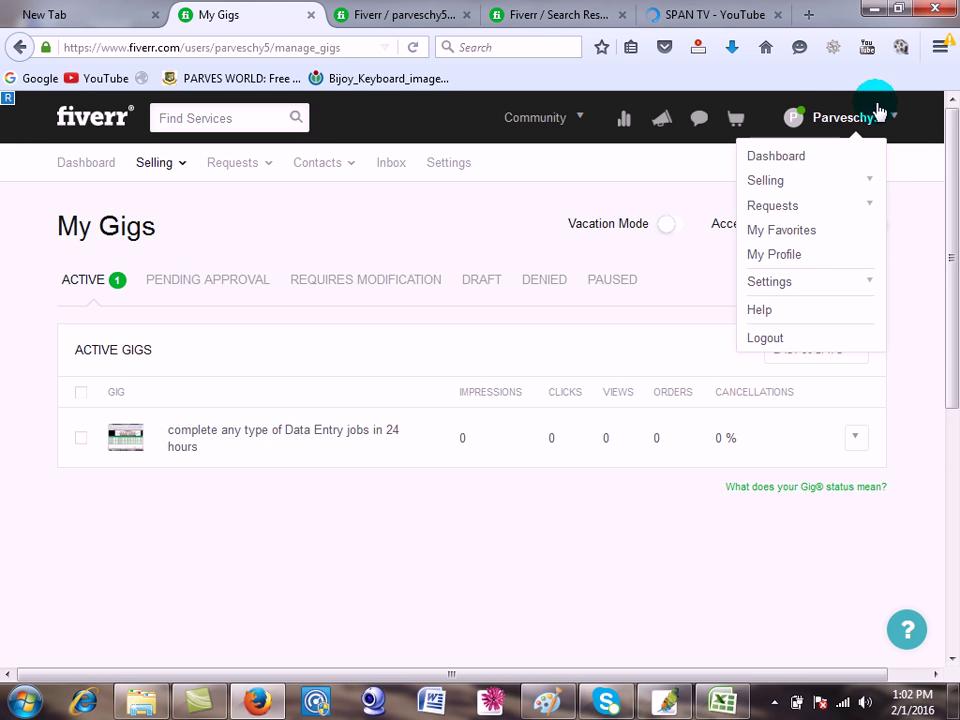
{"action": "left_click", "coordinate": [781, 183]}
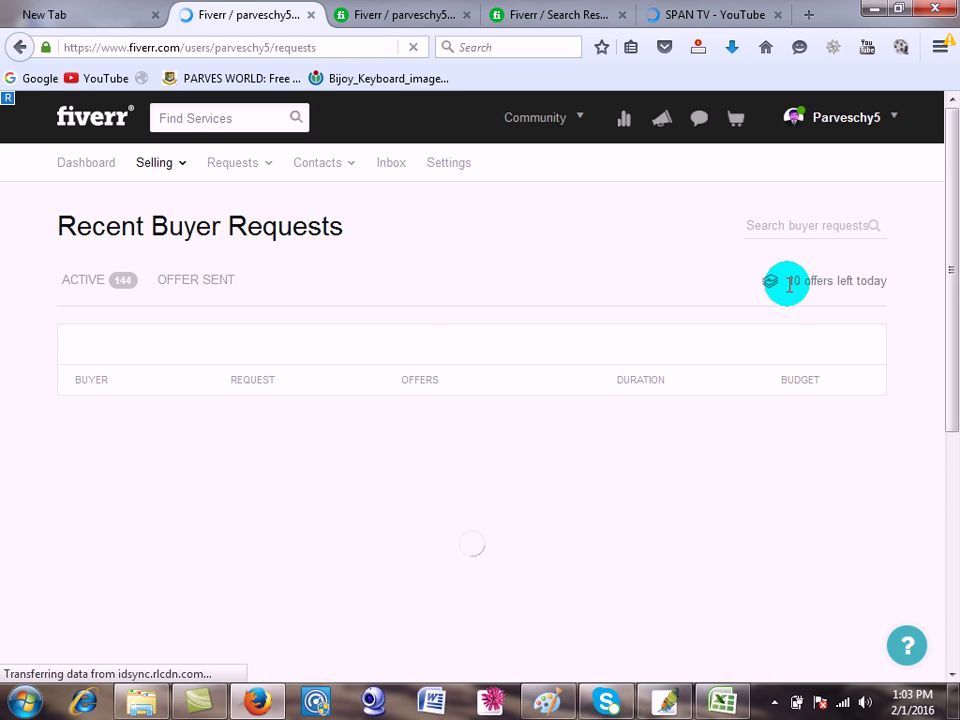
{"action": "mouse_move", "coordinate": [790, 283]}
{"action": "left_mouse_down"}
{"action": "mouse_move", "coordinate": [857, 281]}
{"action": "mouse_move", "coordinate": [797, 300]}
{"action": "left_mouse_up"}
{"action": "left_click", "coordinate": [756, 306]}
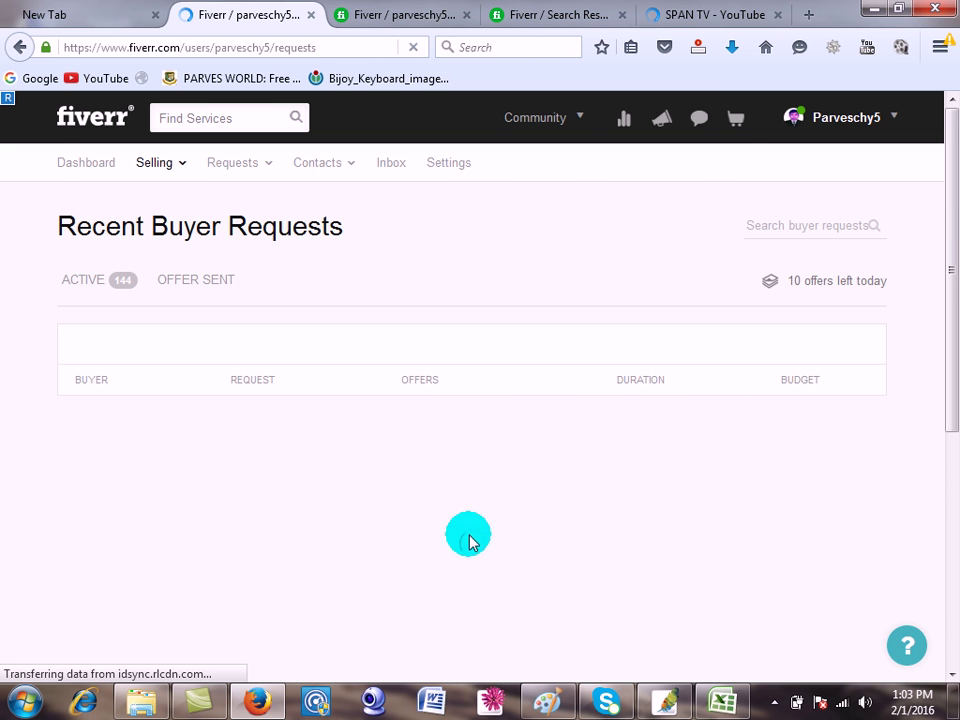
Step: Close the SPAN TV YouTube tab, look through the other open Fiverr pages and return to the buyer requests
{"action": "left_click", "coordinate": [728, 14]}
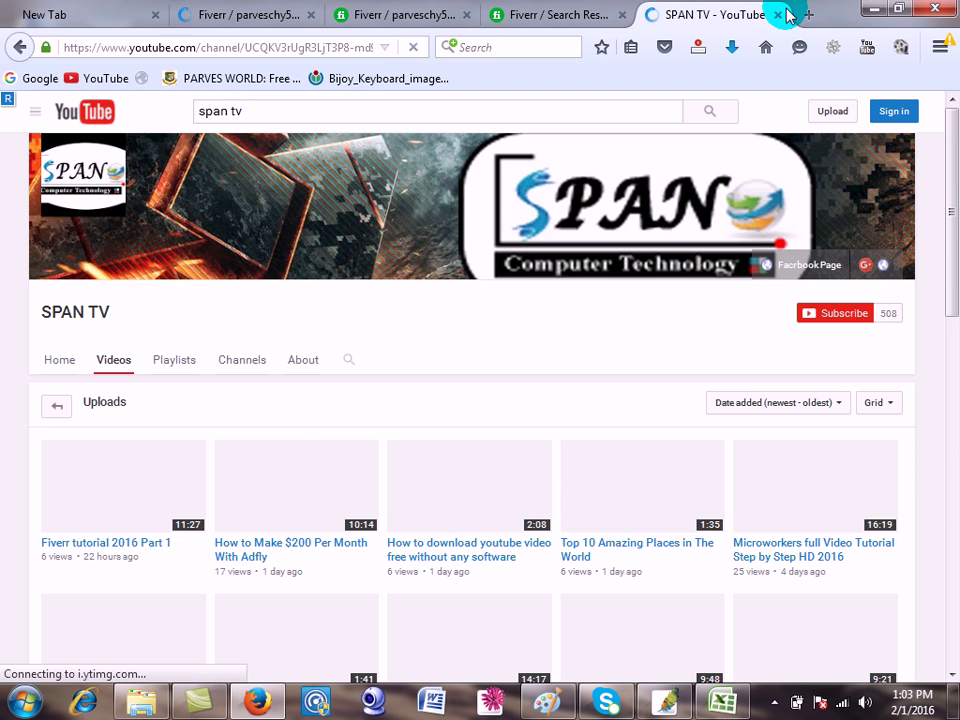
{"action": "left_click", "coordinate": [778, 15]}
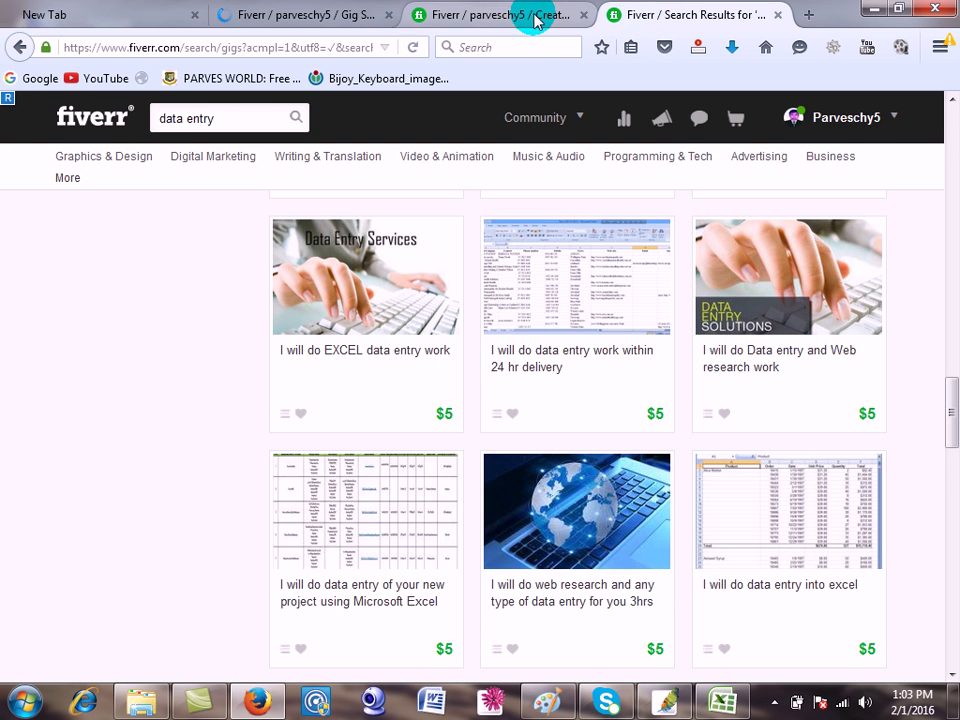
{"action": "left_click", "coordinate": [540, 17]}
{"action": "left_click", "coordinate": [300, 22]}
{"action": "left_click", "coordinate": [467, 17]}
{"action": "left_click", "coordinate": [370, 18]}
{"action": "left_click", "coordinate": [489, 17]}
{"action": "left_click", "coordinate": [698, 17]}
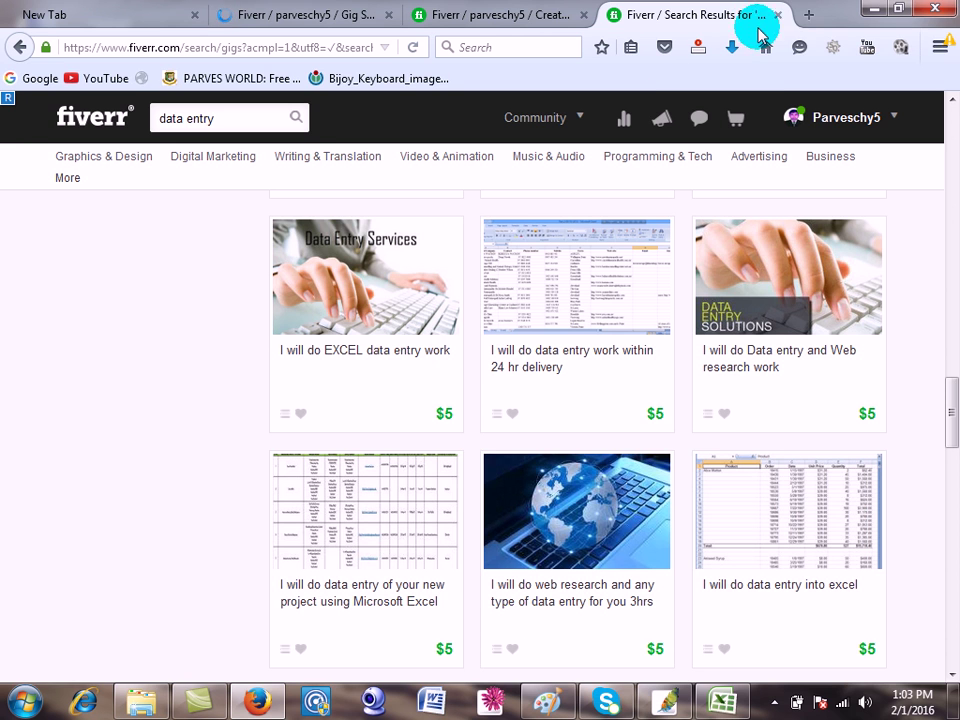
{"action": "left_click", "coordinate": [454, 17]}
{"action": "left_click", "coordinate": [340, 17]}
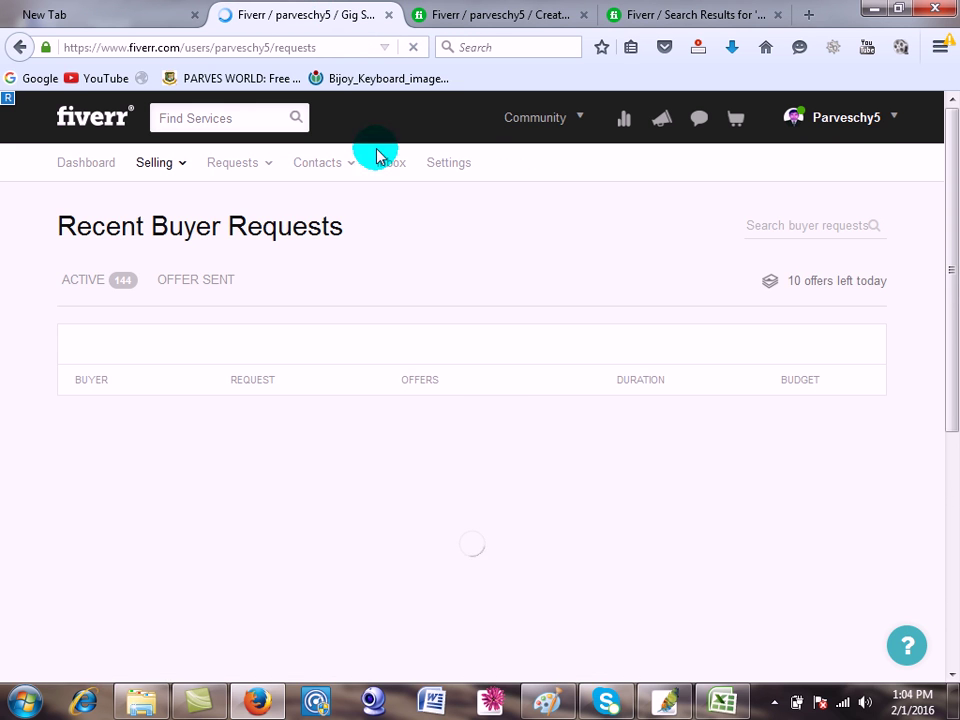
{"action": "scroll", "coordinate": [641, 574], "scroll_direction": "down", "scroll_amount": 5}
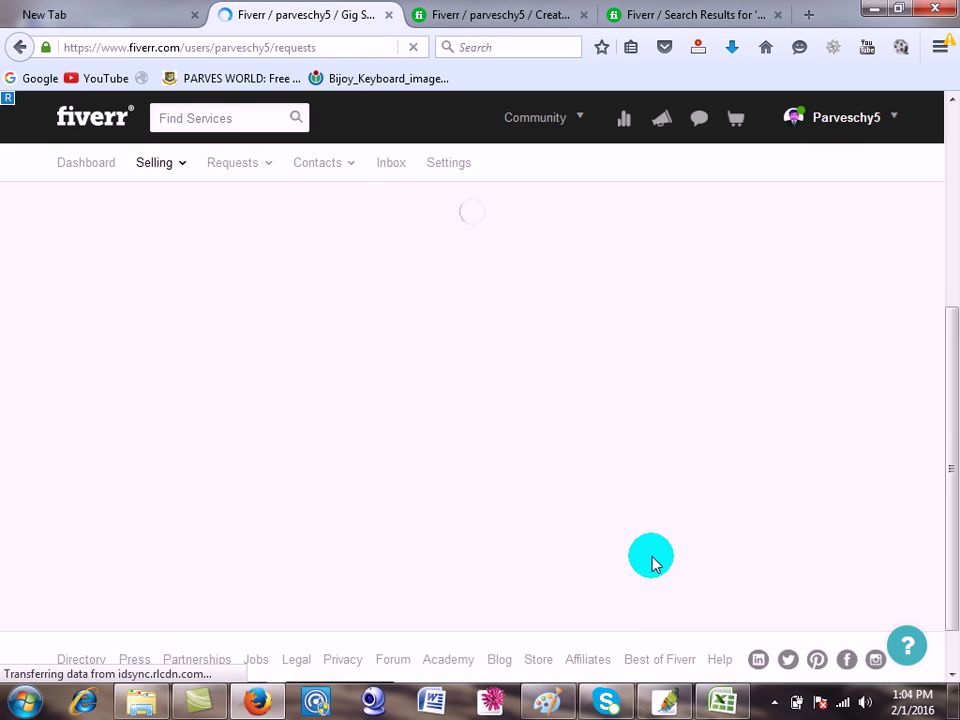
{"action": "scroll", "coordinate": [651, 570], "scroll_direction": "up", "scroll_amount": 5}
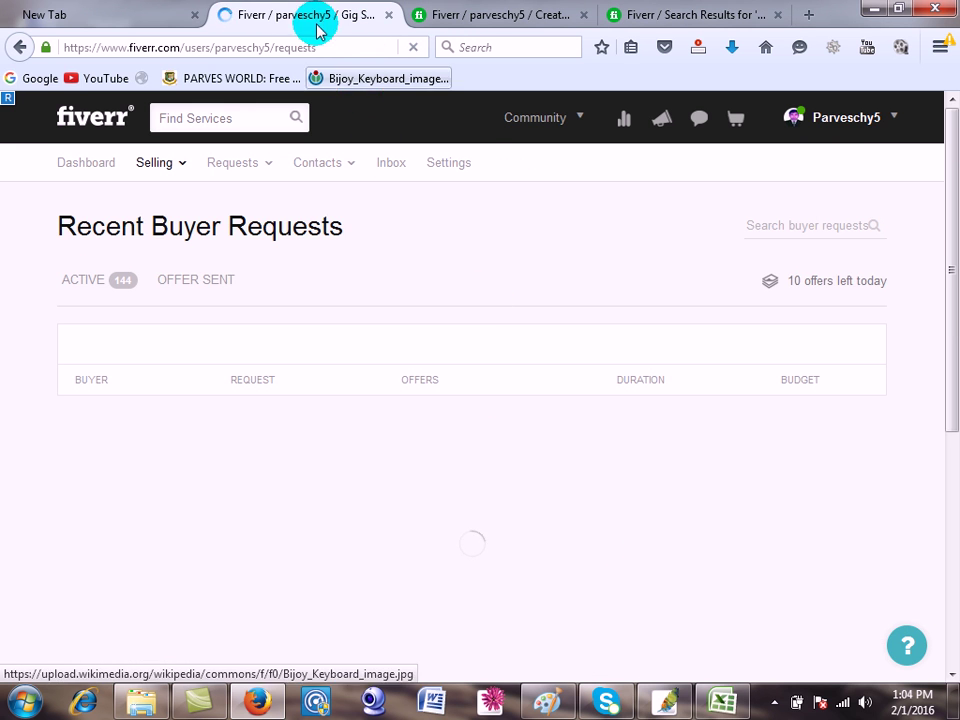
{"action": "left_click", "coordinate": [510, 17]}
{"action": "left_click", "coordinate": [615, 17]}
{"action": "left_click", "coordinate": [512, 17]}
{"action": "left_click", "coordinate": [662, 18]}
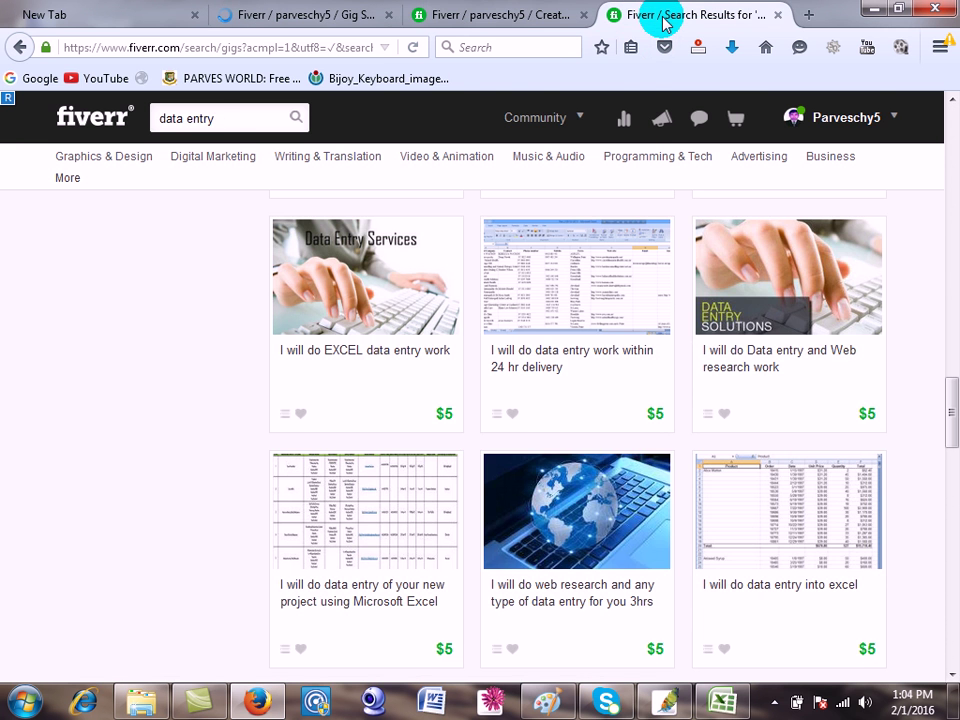
{"action": "left_click", "coordinate": [310, 20]}
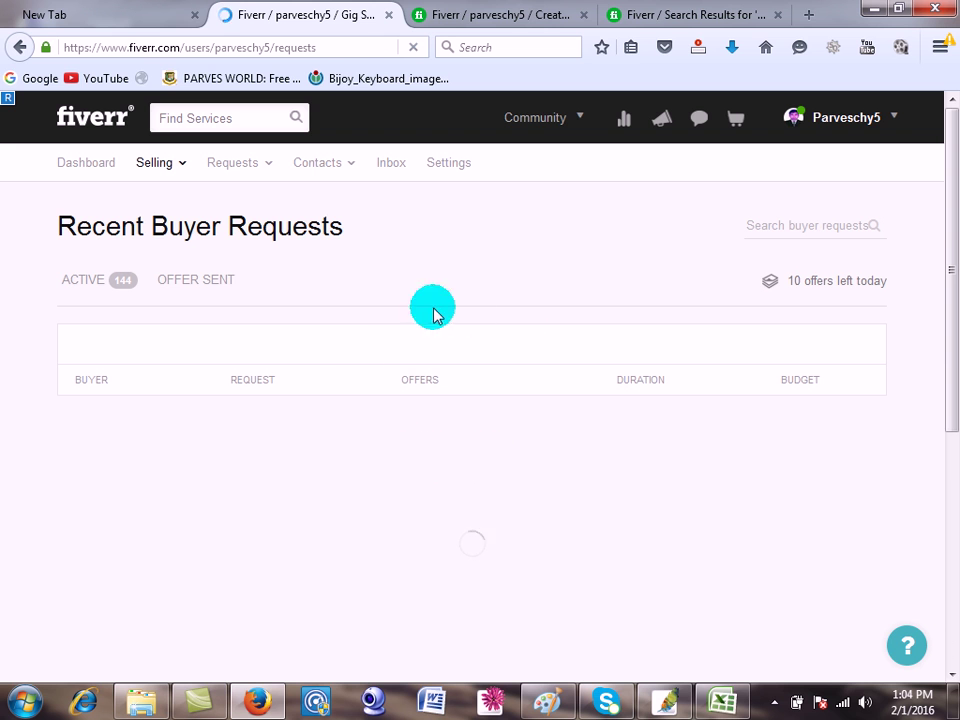
{"action": "left_click", "coordinate": [781, 704]}
{"action": "left_click", "coordinate": [756, 545]}
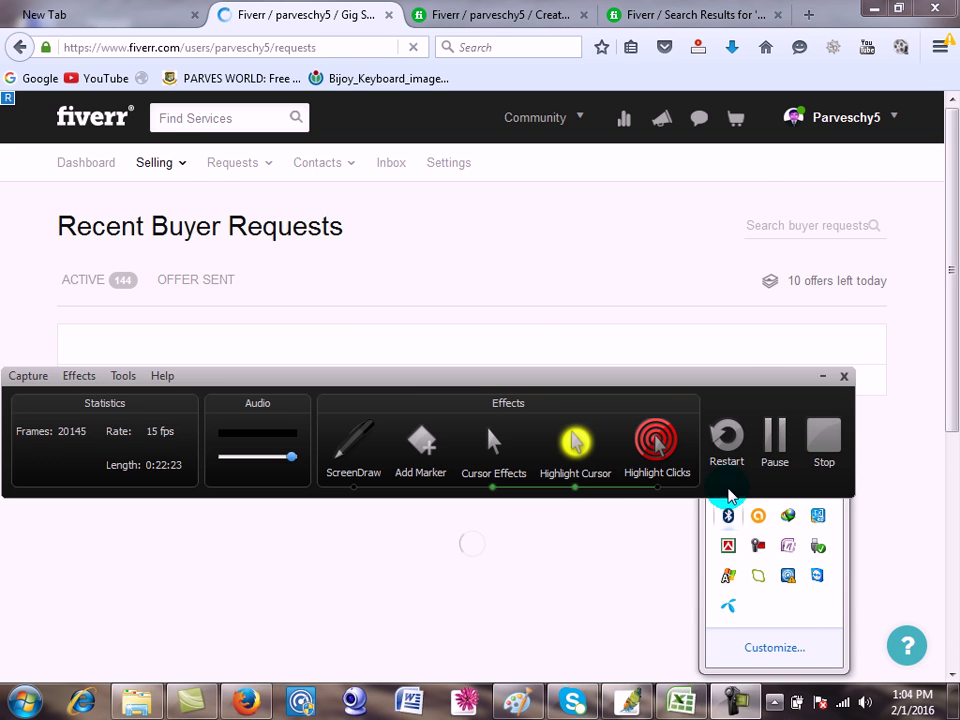
{"action": "left_click", "coordinate": [776, 440]}
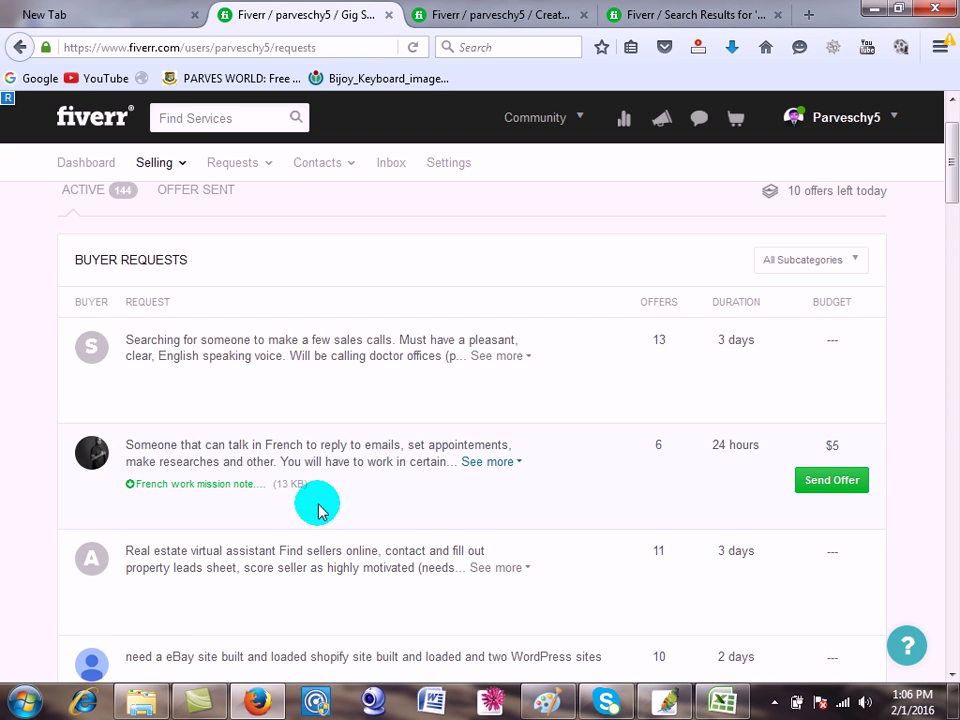
Step: Read through the active buyer requests, including the real estate virtual assistant and eBay site ones, with their offers, durations and budgets
{"action": "scroll", "coordinate": [318, 510], "scroll_direction": "down", "scroll_amount": 2}
{"action": "left_click_drag", "start_coordinate": [221, 461], "coordinate": [330, 478]}
{"action": "left_click", "coordinate": [330, 478]}
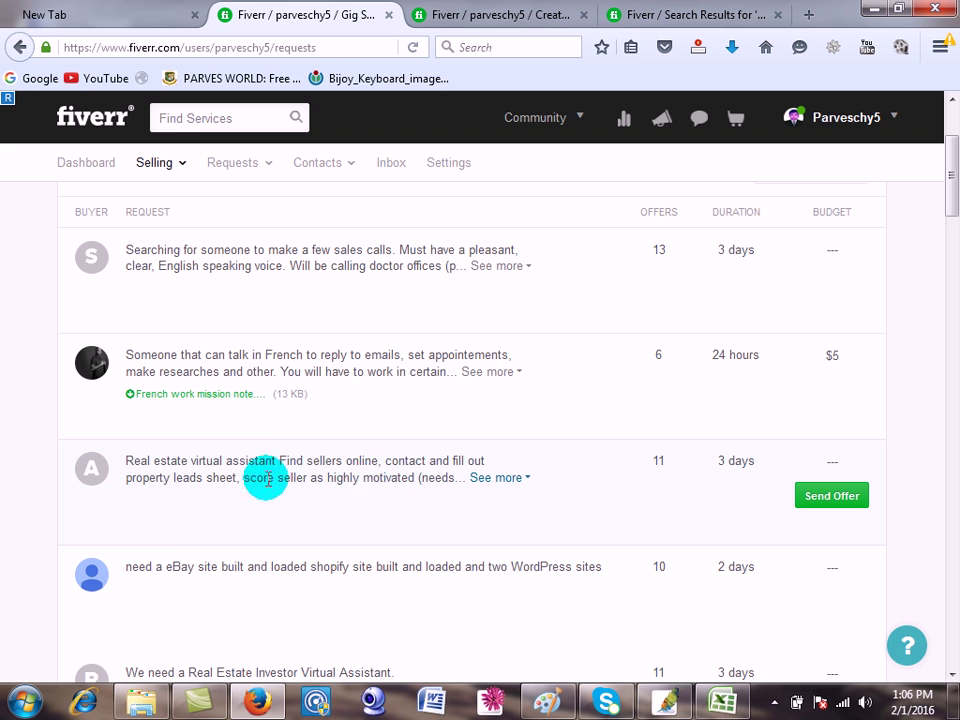
{"action": "scroll", "coordinate": [400, 490], "scroll_direction": "down", "scroll_amount": 2}
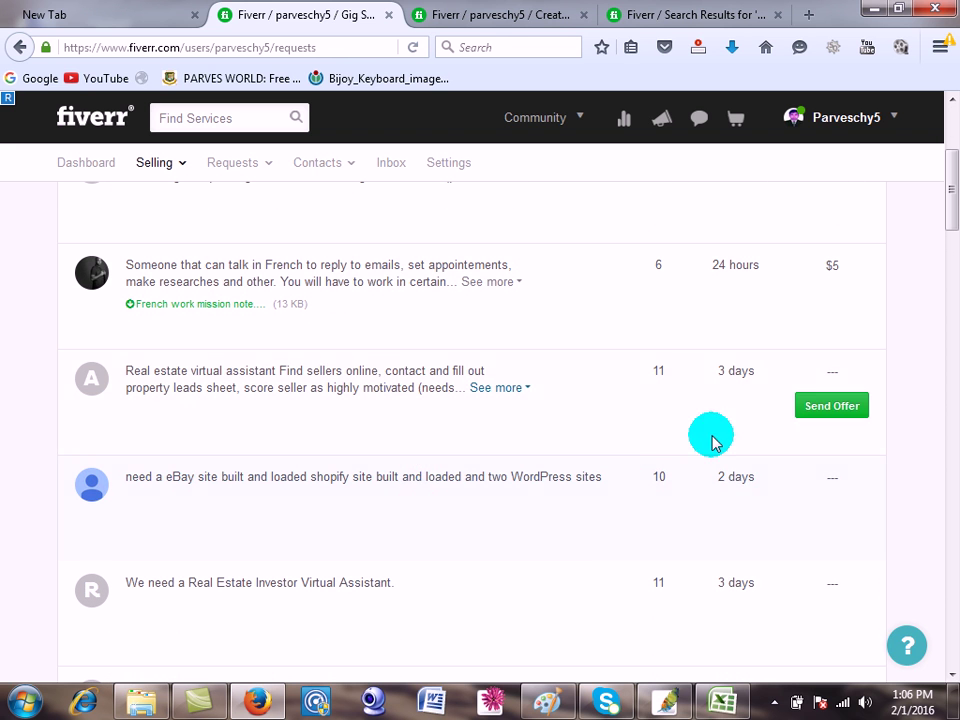
{"action": "left_click_drag", "start_coordinate": [157, 590], "coordinate": [343, 579]}
{"action": "left_click", "coordinate": [381, 576]}
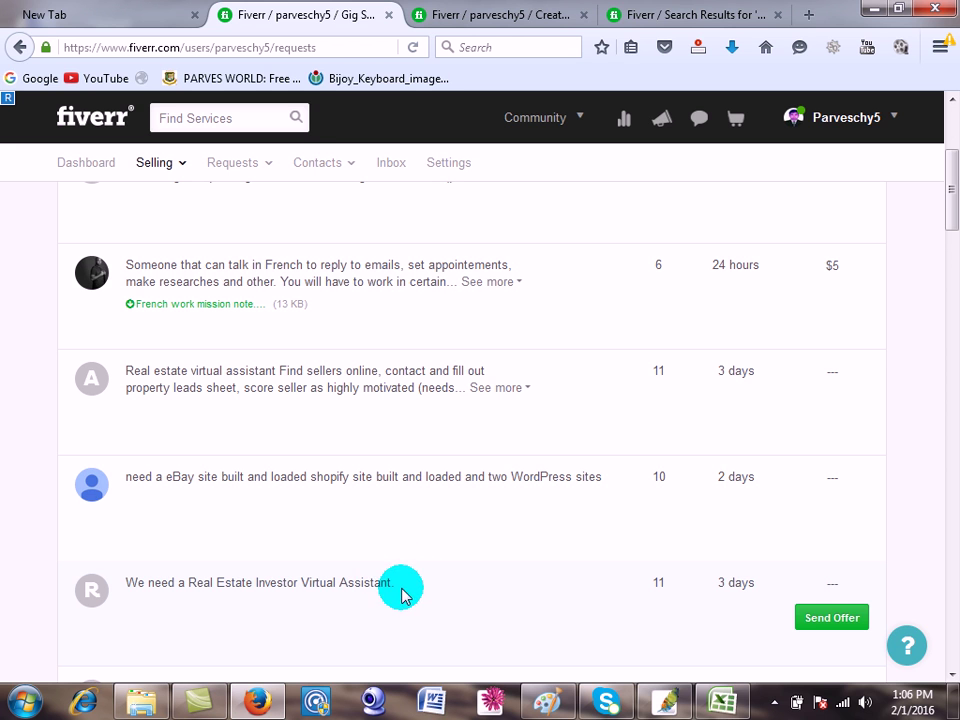
{"action": "left_click_drag", "start_coordinate": [349, 478], "coordinate": [440, 472]}
{"action": "left_click", "coordinate": [770, 395]}
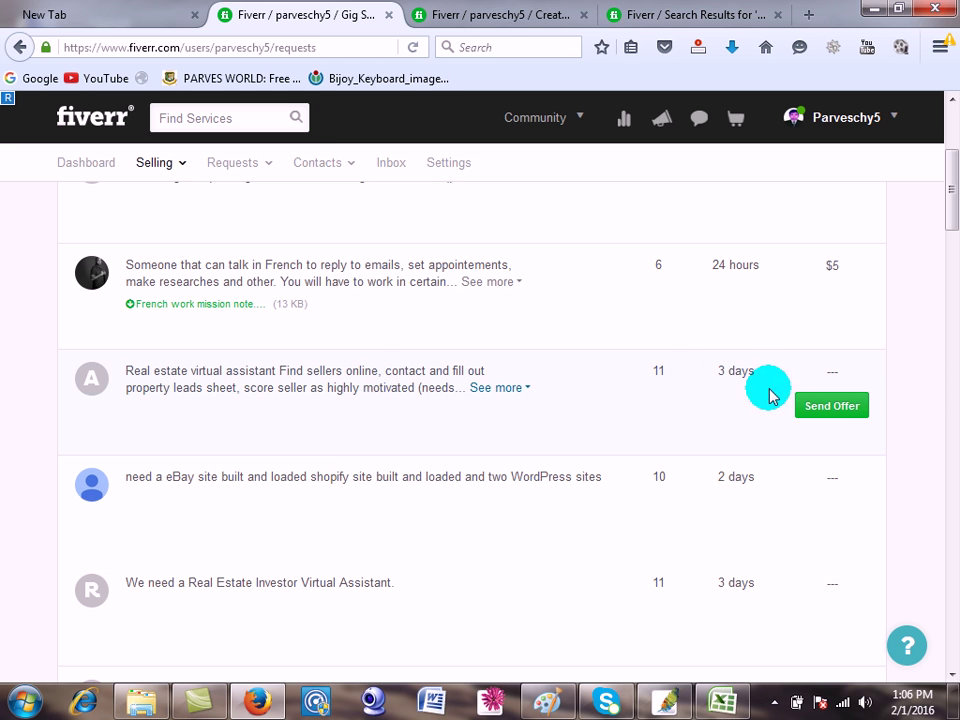
Step: Start an offer for the request seeking a real estate virtual assistant to find sellers online, and check the attached data entry gig
{"action": "left_click", "coordinate": [840, 413]}
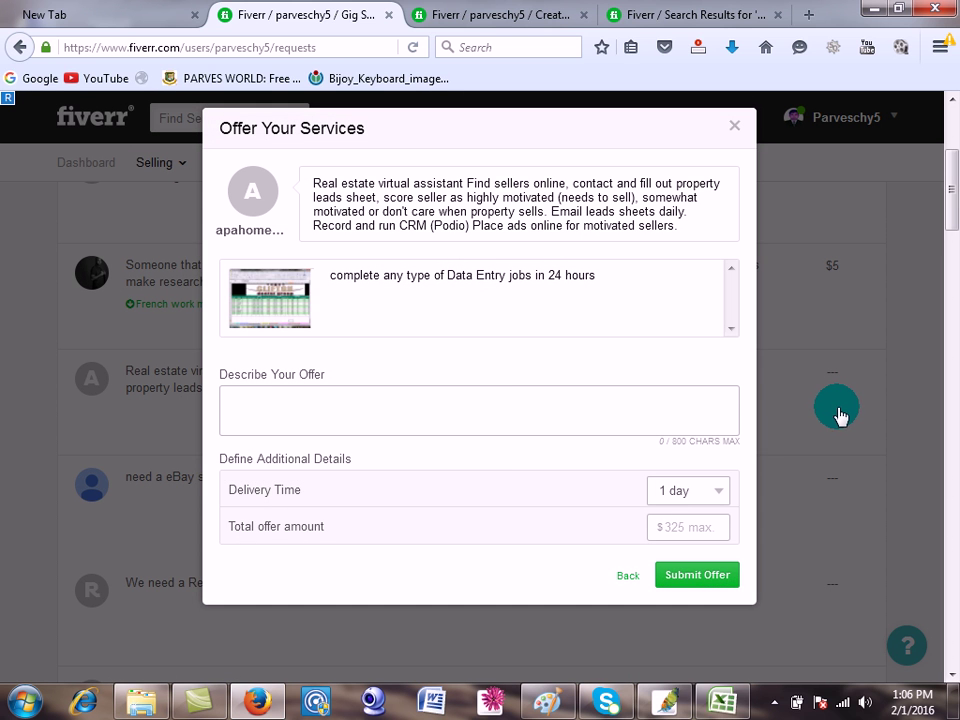
{"action": "left_click_drag", "start_coordinate": [376, 300], "coordinate": [444, 300]}
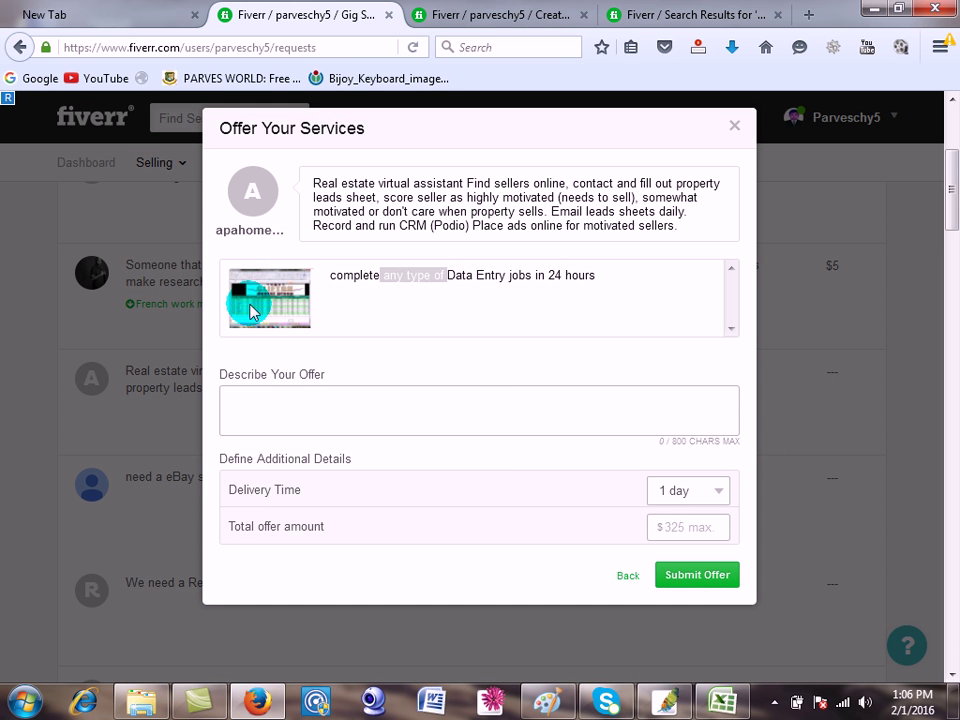
{"action": "left_click", "coordinate": [442, 310]}
Step: Set the offer's delivery time to 2 days and its total amount to $5
{"action": "left_click", "coordinate": [334, 412]}
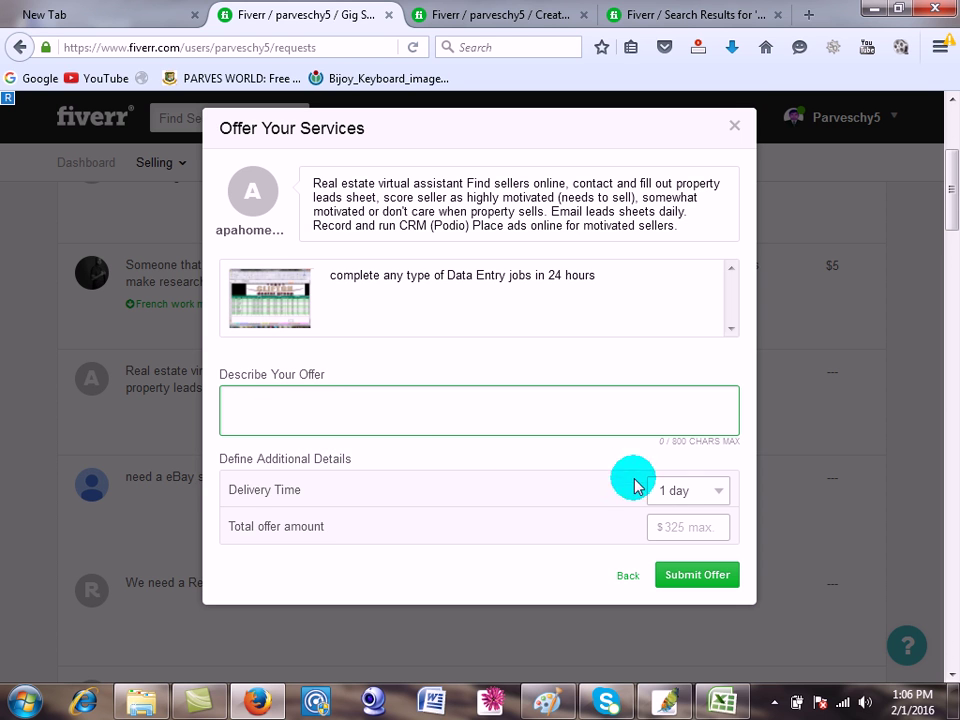
{"action": "left_click", "coordinate": [695, 496]}
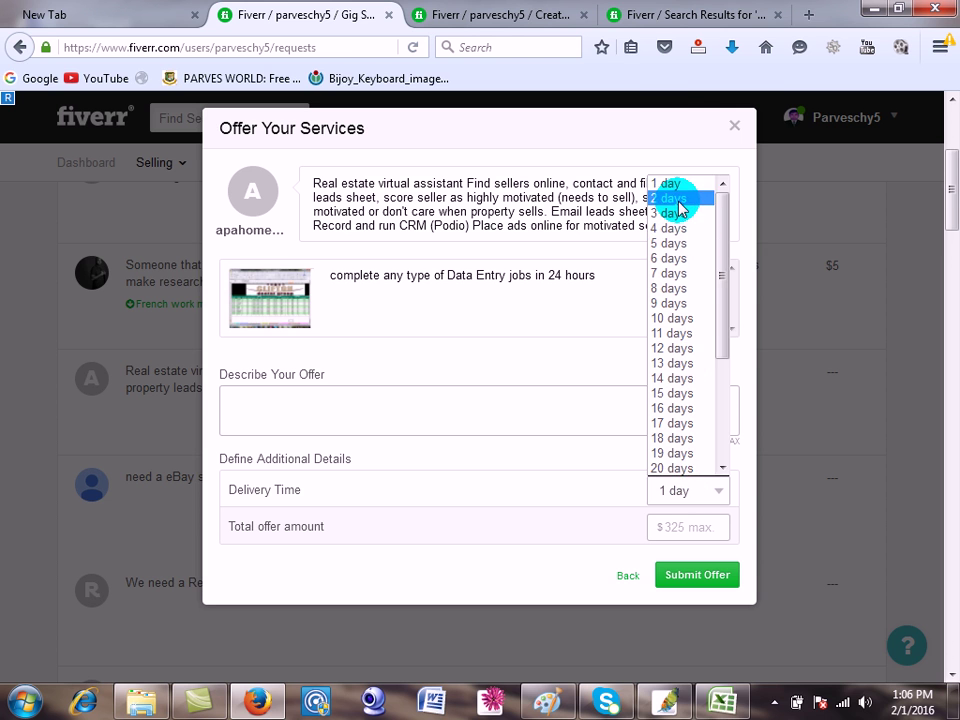
{"action": "left_click", "coordinate": [670, 198]}
{"action": "left_click", "coordinate": [672, 529]}
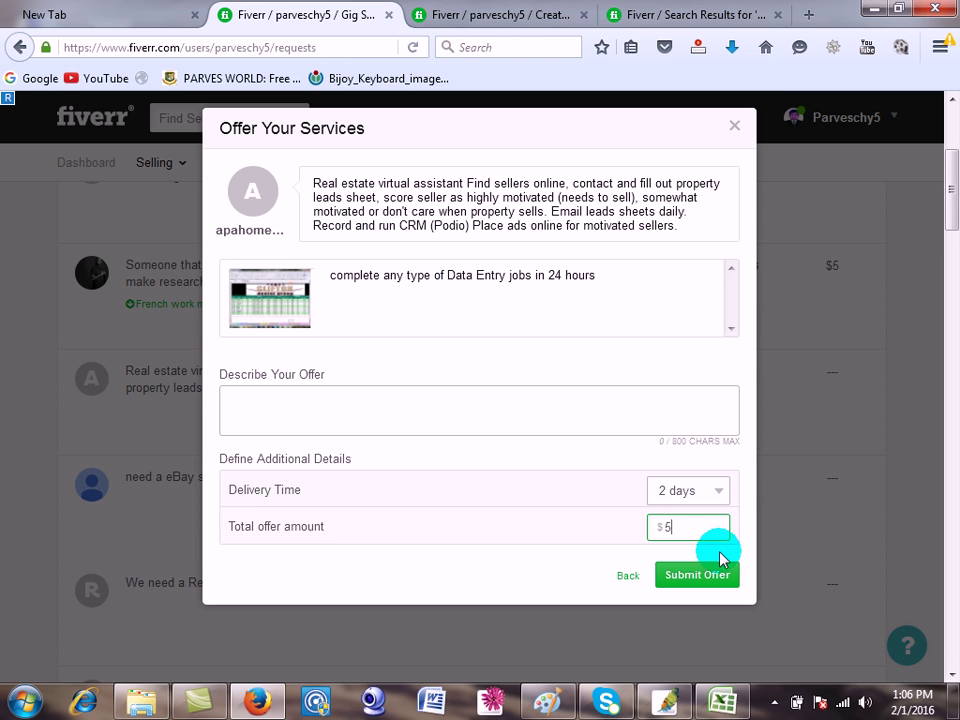
Step: Describe the offer with the gig title "complete any type of Data Entry jobs in 24 hours" and submit it
{"action": "left_click", "coordinate": [393, 413]}
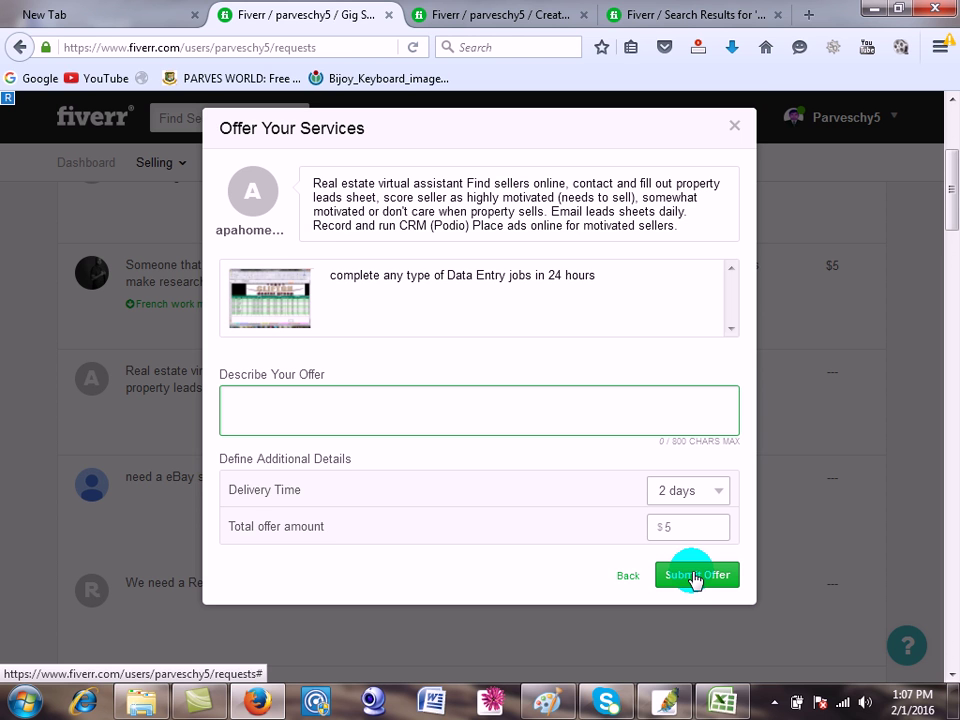
{"action": "left_click", "coordinate": [697, 577]}
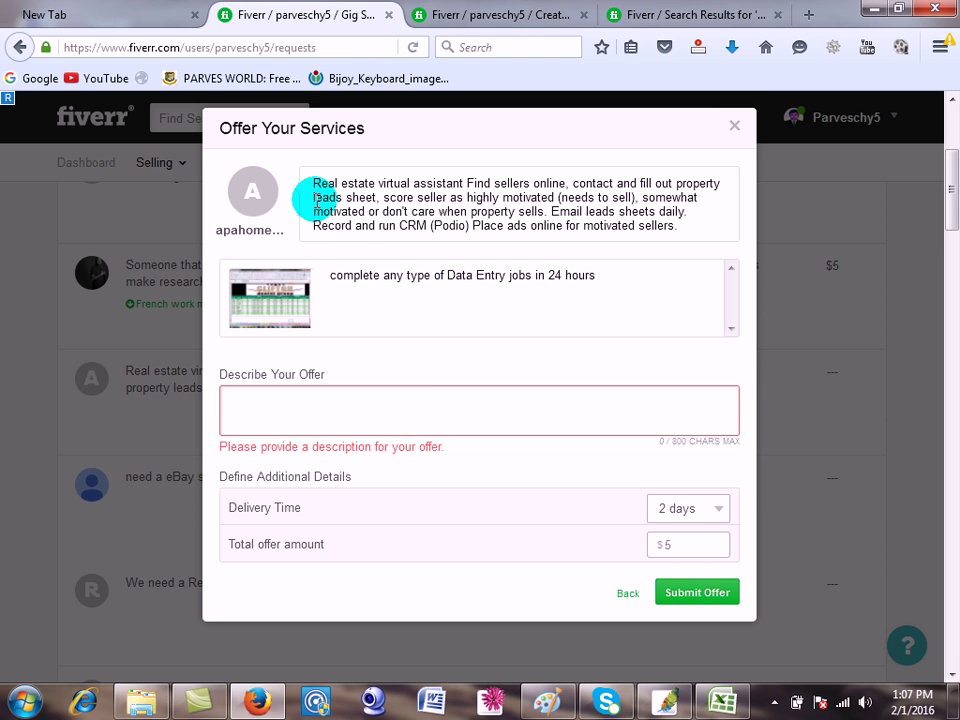
{"action": "left_click_drag", "start_coordinate": [331, 276], "coordinate": [611, 285]}
{"action": "right_click", "coordinate": [528, 279]}
{"action": "left_click", "coordinate": [570, 290]}
{"action": "right_click", "coordinate": [456, 407]}
{"action": "left_click", "coordinate": [506, 493]}
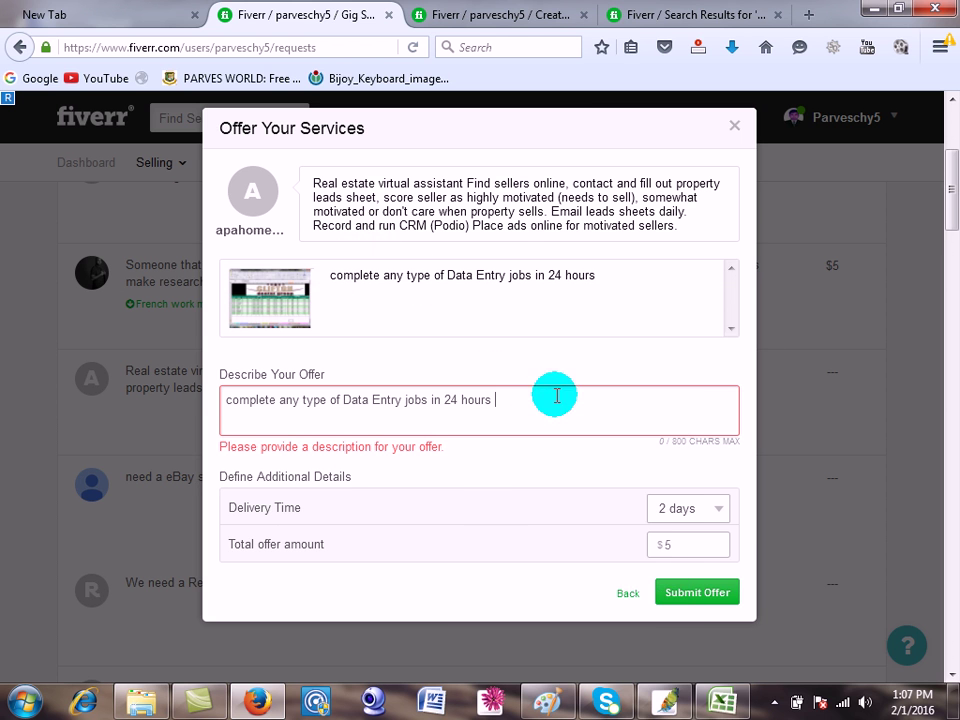
{"action": "left_click", "coordinate": [682, 598]}
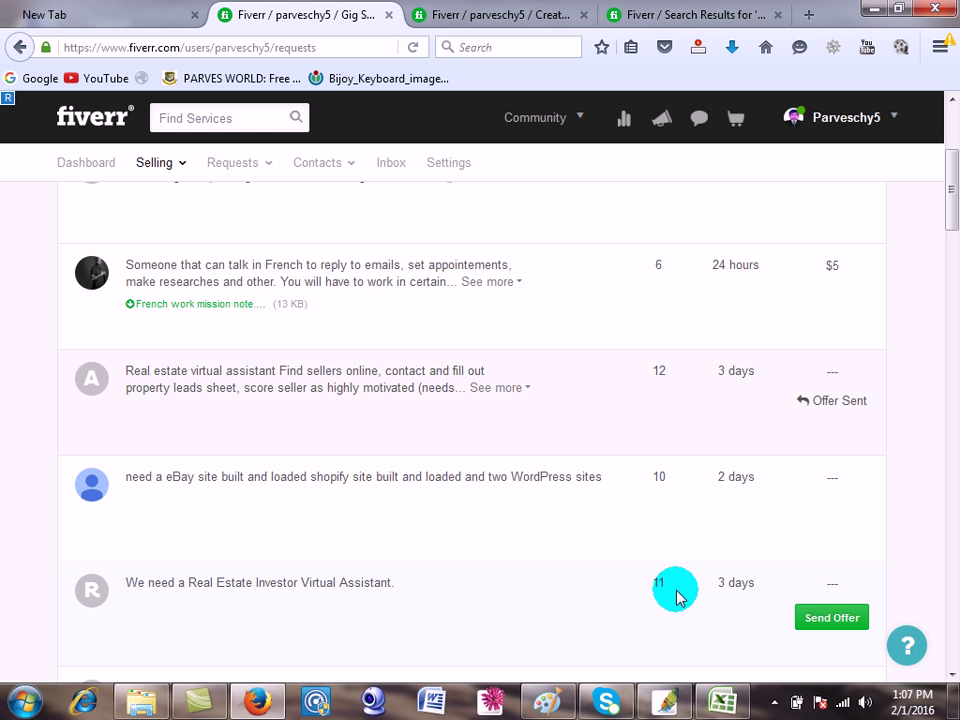
Step: Open the list of sent offers and read the full text of the real estate virtual assistant request
{"action": "left_click_drag", "start_coordinate": [948, 208], "coordinate": [950, 117]}
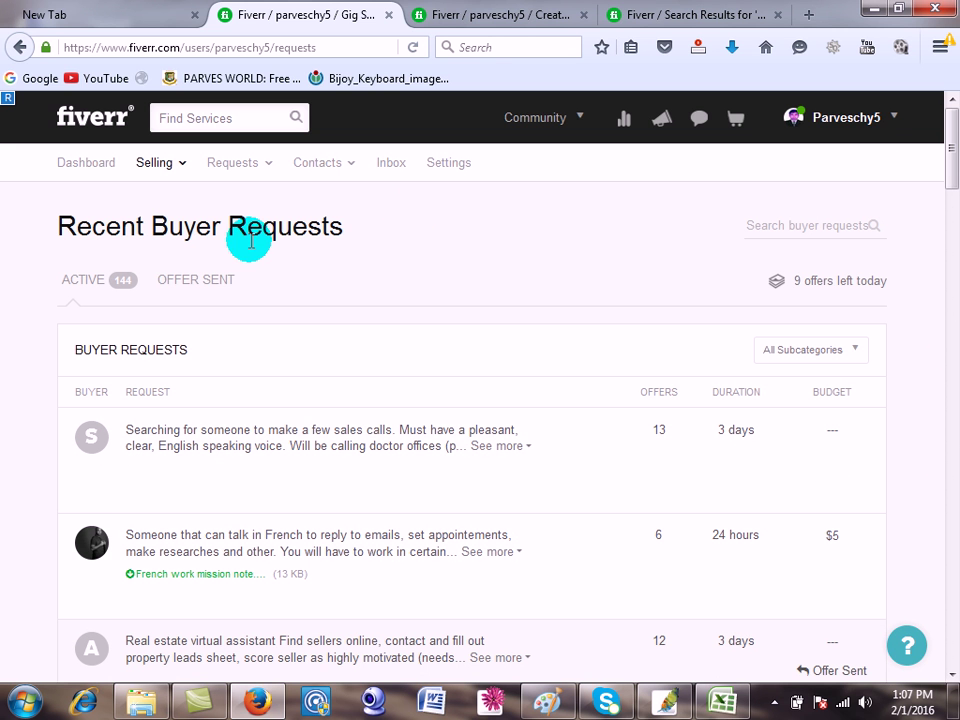
{"action": "left_click", "coordinate": [201, 286]}
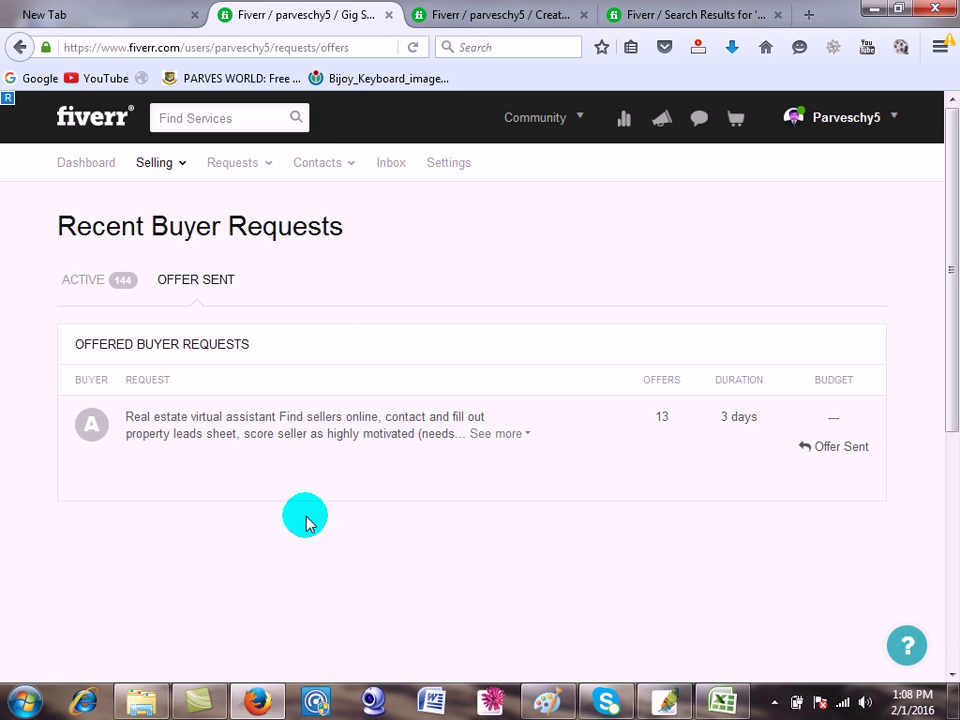
{"action": "left_click_drag", "start_coordinate": [416, 436], "coordinate": [326, 465]}
{"action": "left_click", "coordinate": [252, 464]}
{"action": "left_click", "coordinate": [330, 467]}
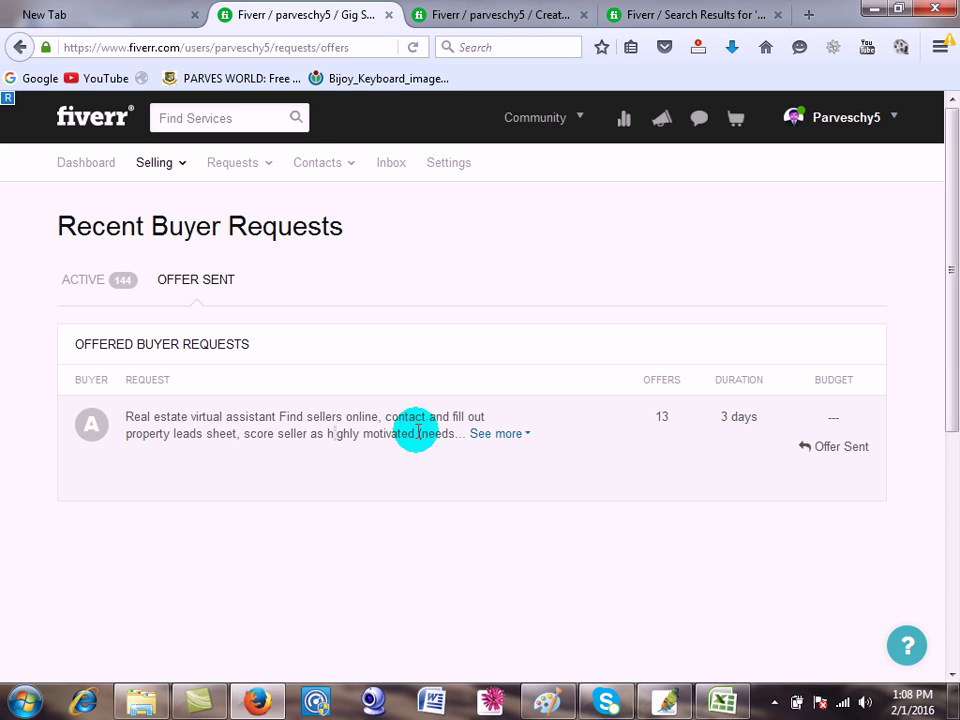
{"action": "left_click", "coordinate": [494, 436]}
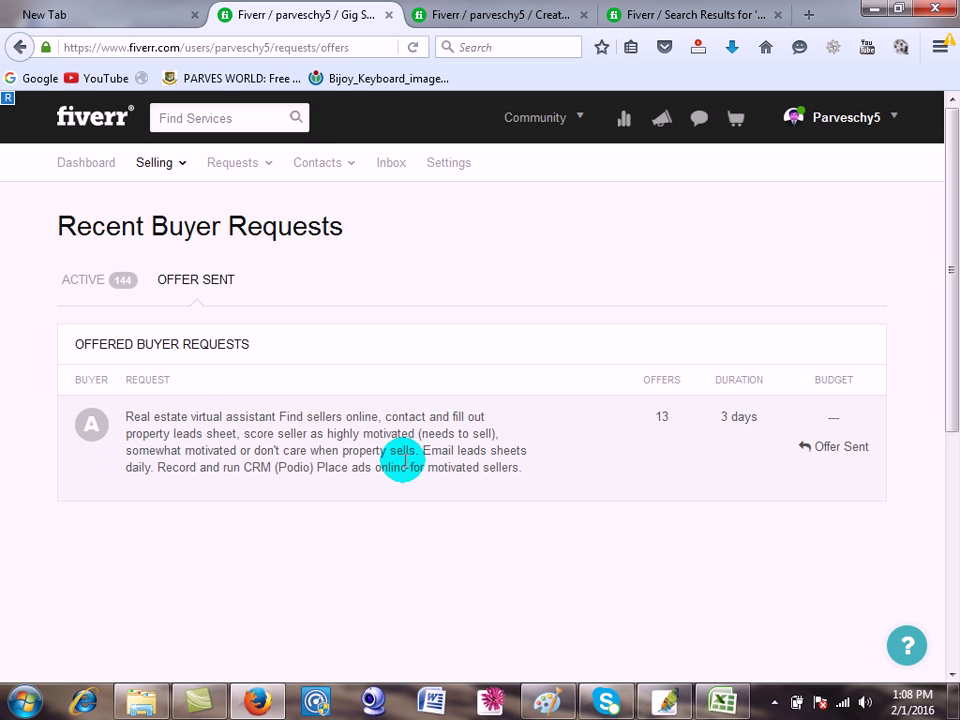
{"action": "left_click_drag", "start_coordinate": [405, 460], "coordinate": [626, 493]}
{"action": "left_click", "coordinate": [628, 495]}
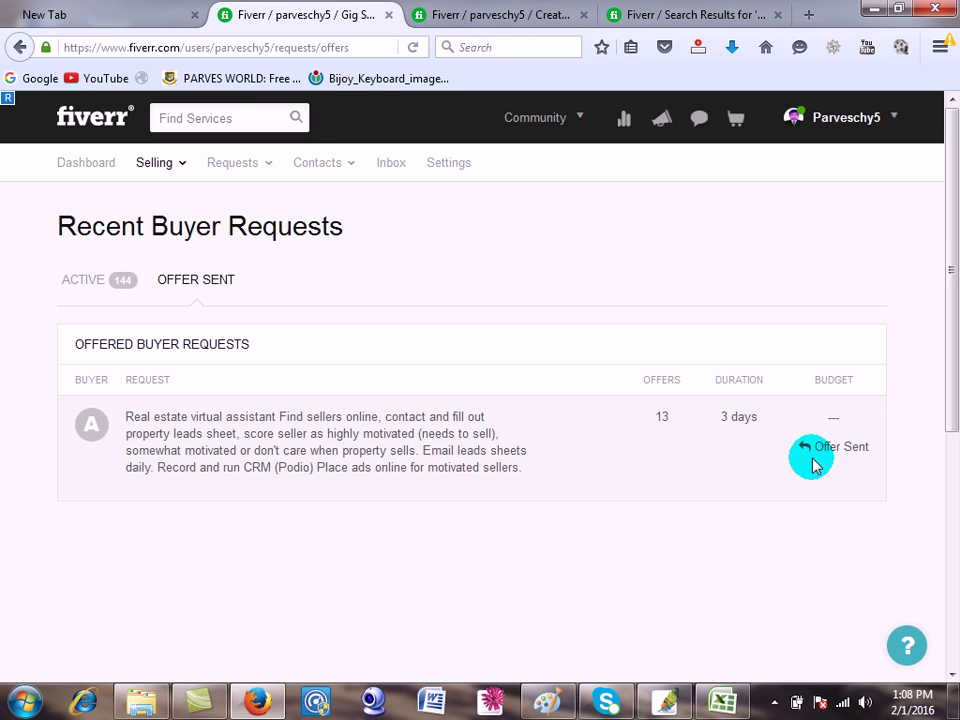
{"action": "left_click", "coordinate": [773, 703]}
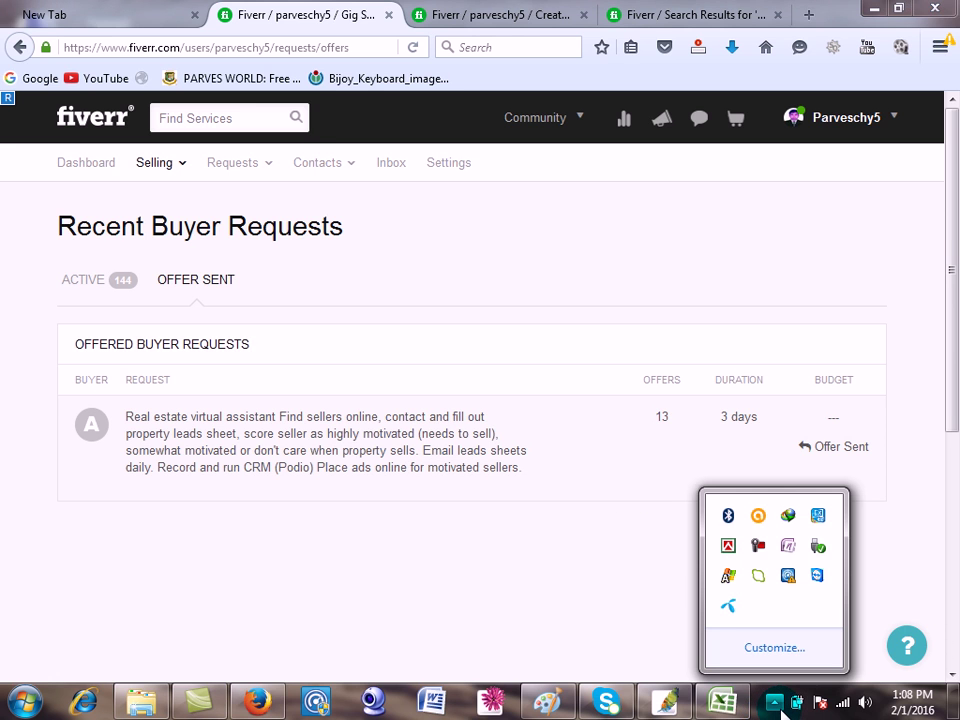
{"action": "left_click", "coordinate": [555, 602]}
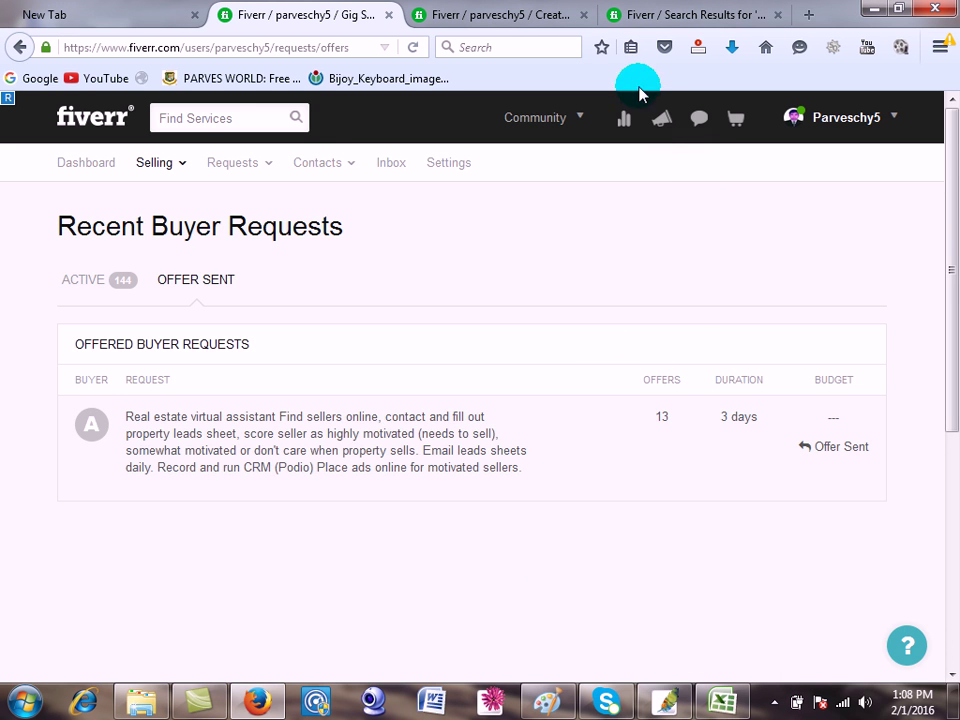
Step: Check the account notifications and open the inbox for buyer messages
{"action": "left_click", "coordinate": [662, 128]}
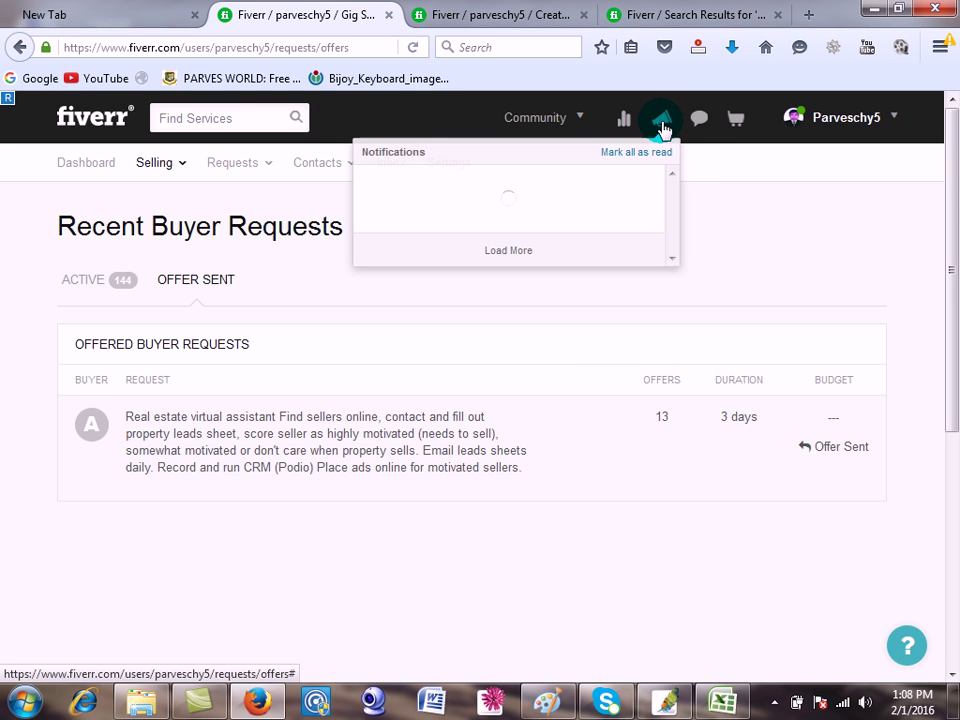
{"action": "mouse_move", "coordinate": [795, 120]}
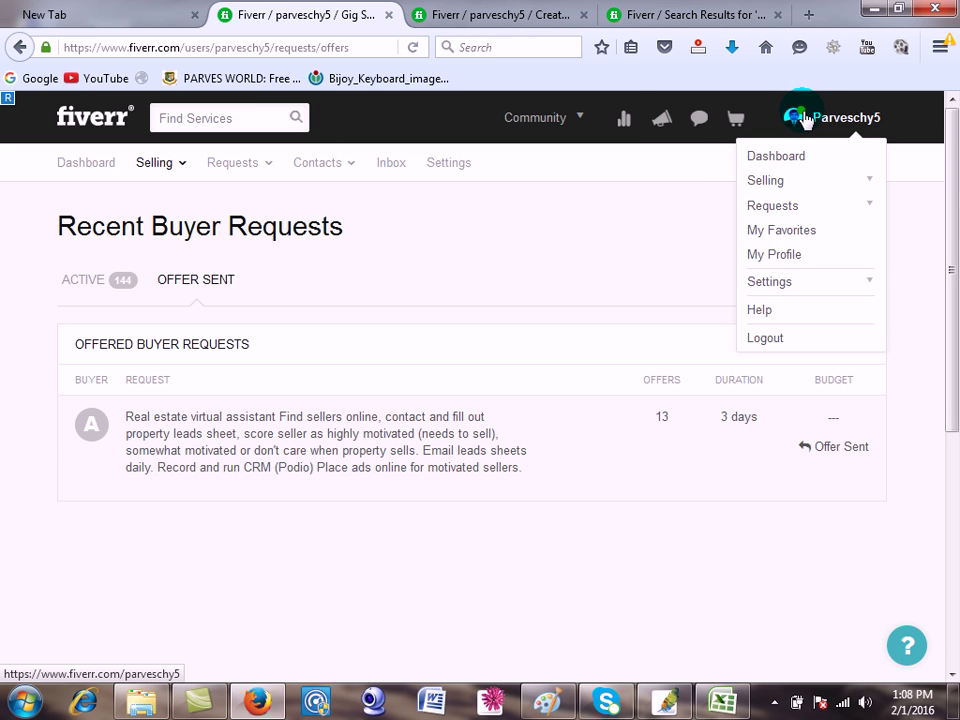
{"action": "left_click", "coordinate": [668, 130]}
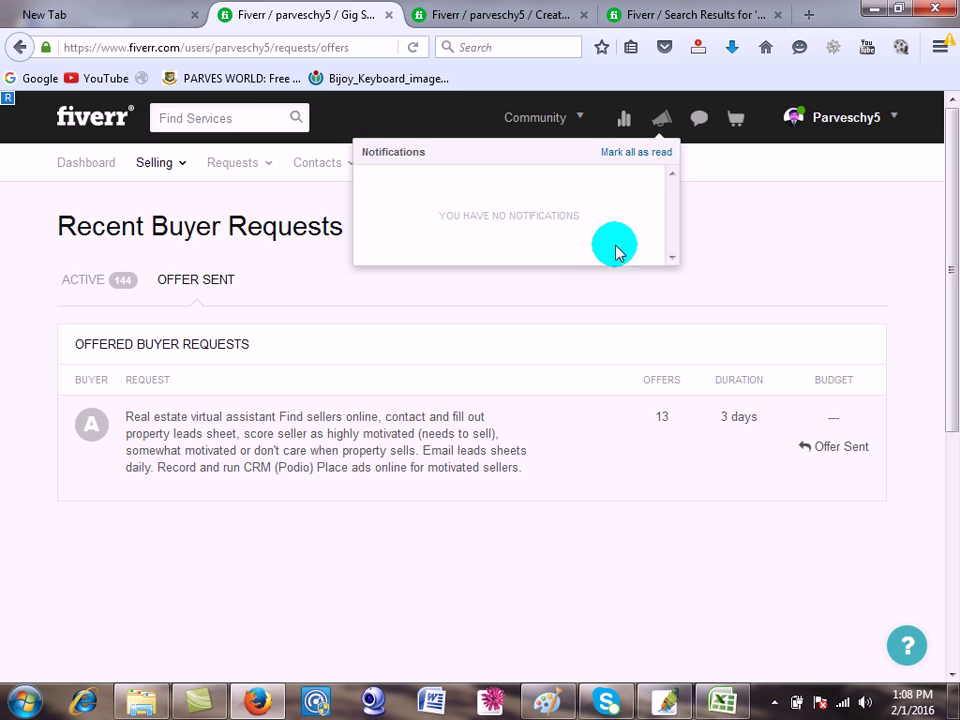
{"action": "left_click", "coordinate": [660, 128]}
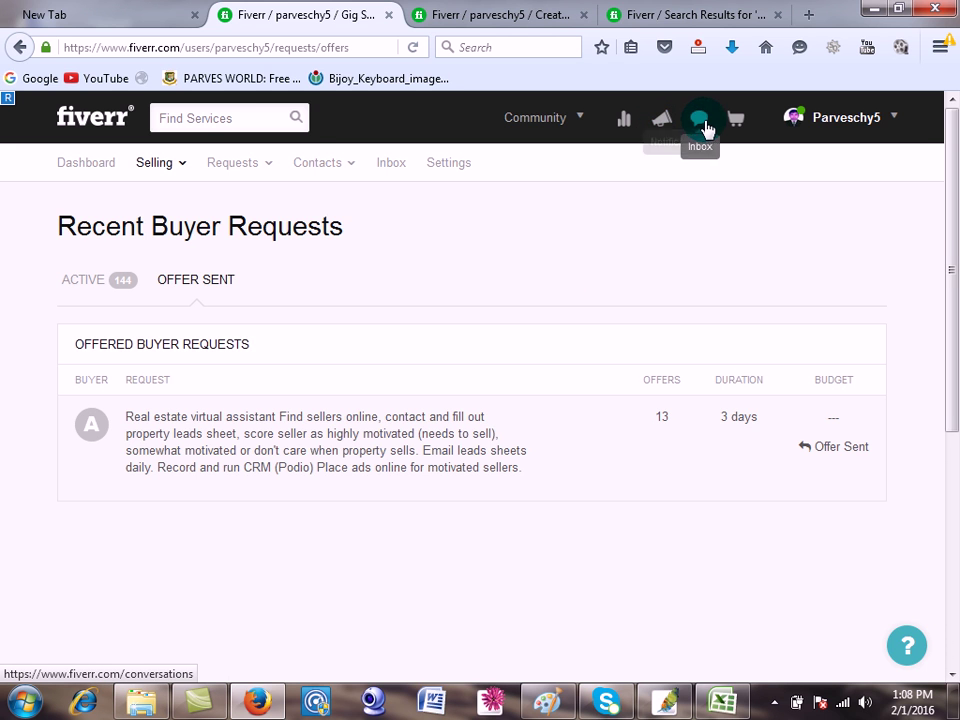
{"action": "left_click", "coordinate": [703, 124]}
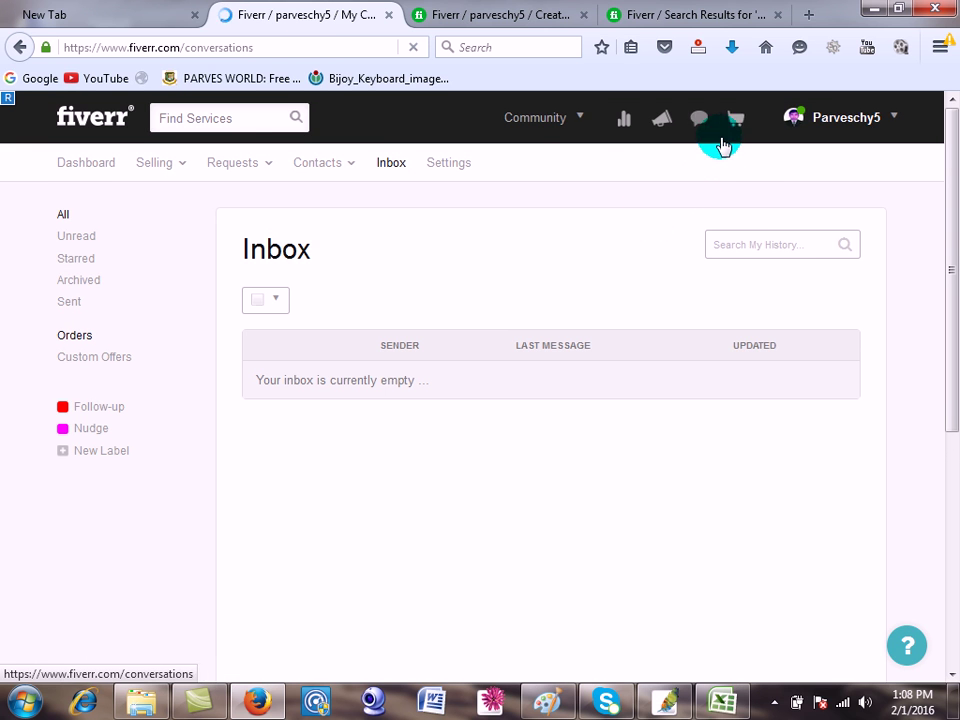
Step: Open the Revenues page from the account's selling options and look over its earnings and withdrawal methods
{"action": "mouse_move", "coordinate": [812, 135]}
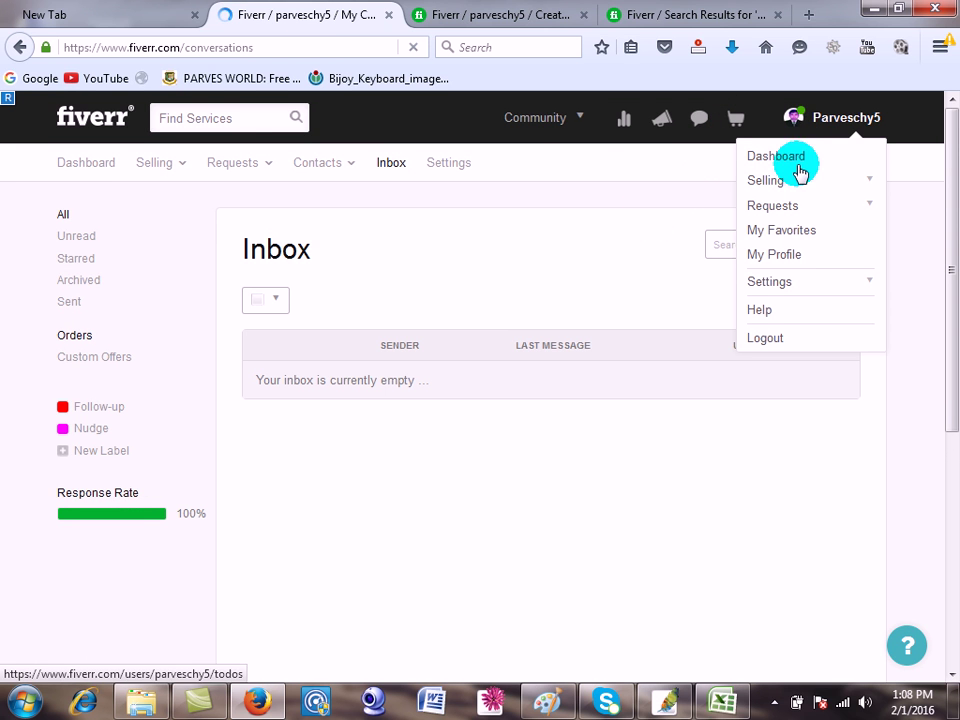
{"action": "left_click", "coordinate": [778, 186]}
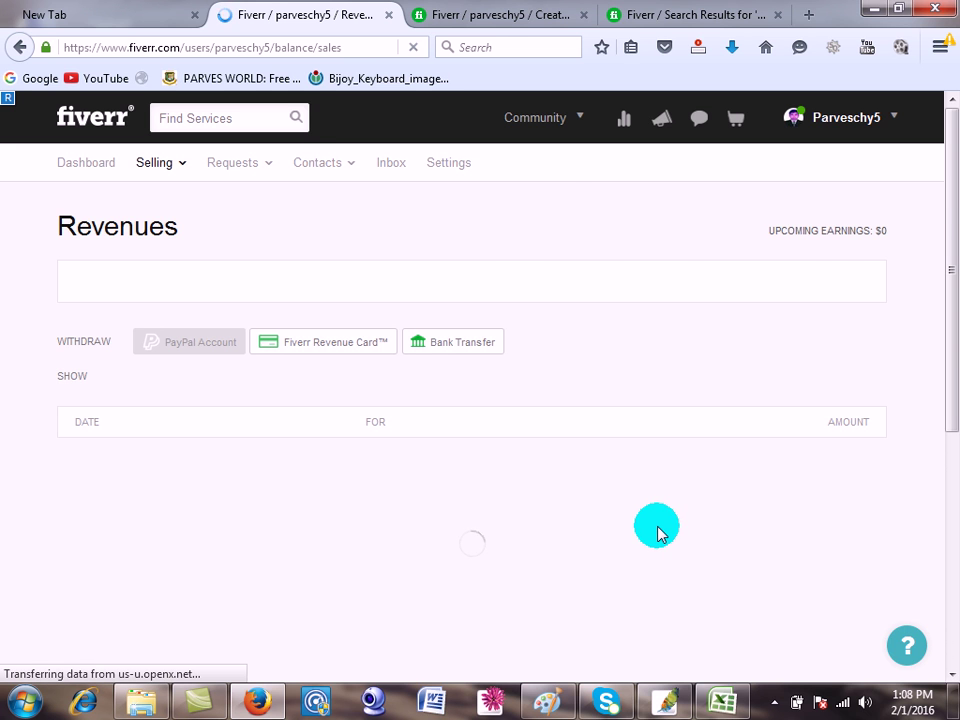
{"action": "mouse_move", "coordinate": [884, 231]}
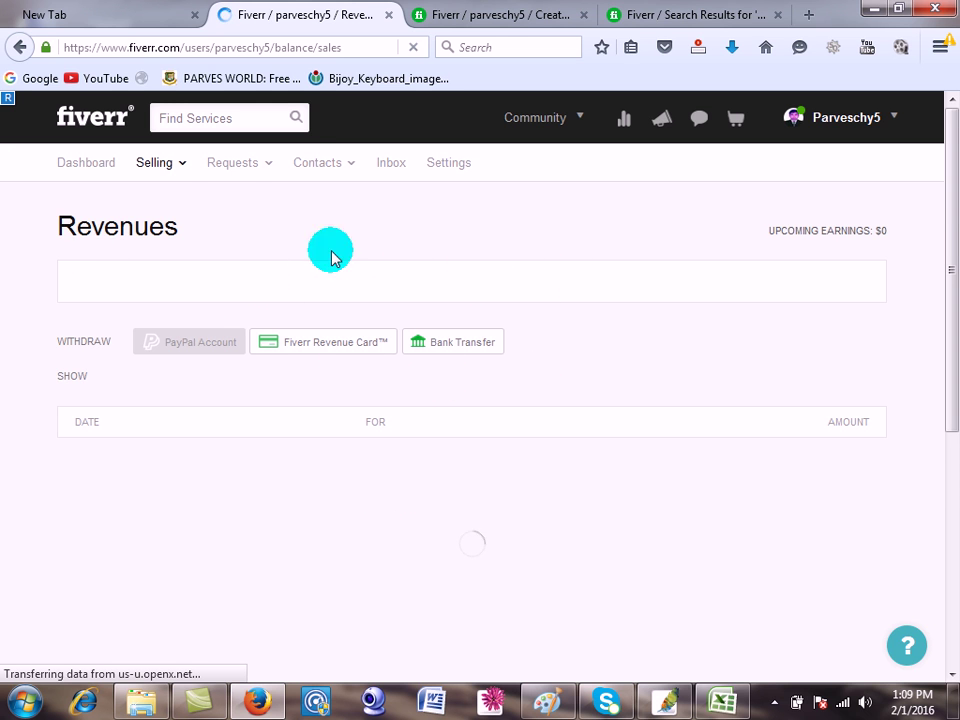
{"action": "left_click_drag", "start_coordinate": [113, 251], "coordinate": [465, 266]}
{"action": "left_click", "coordinate": [371, 262]}
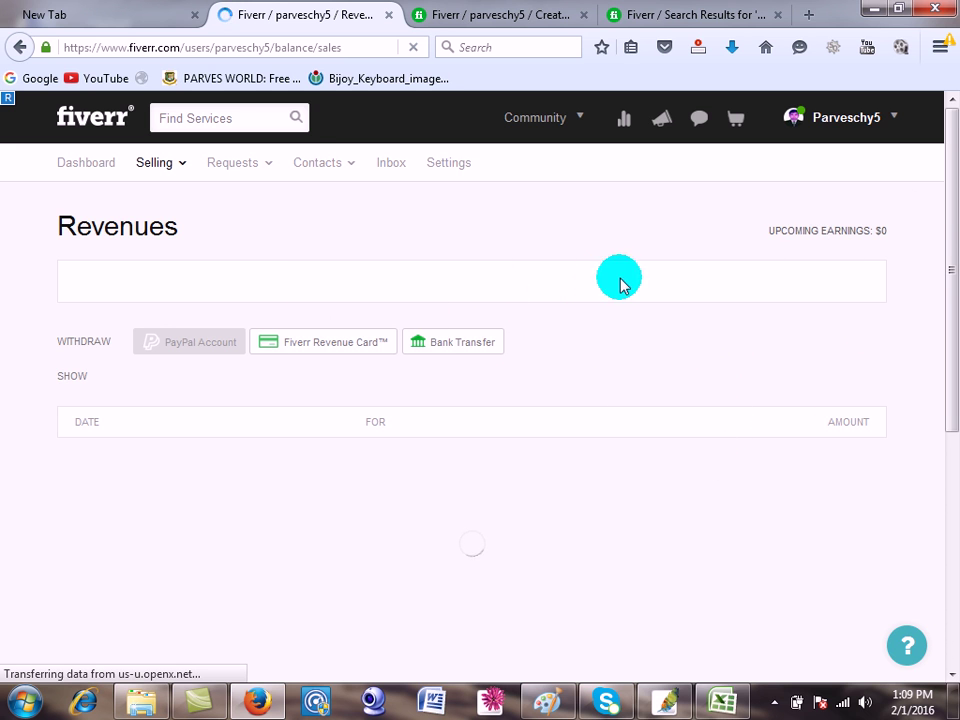
Step: Look through the account's selling options, the blank new-gig form and the data entry search results
{"action": "mouse_move", "coordinate": [866, 122]}
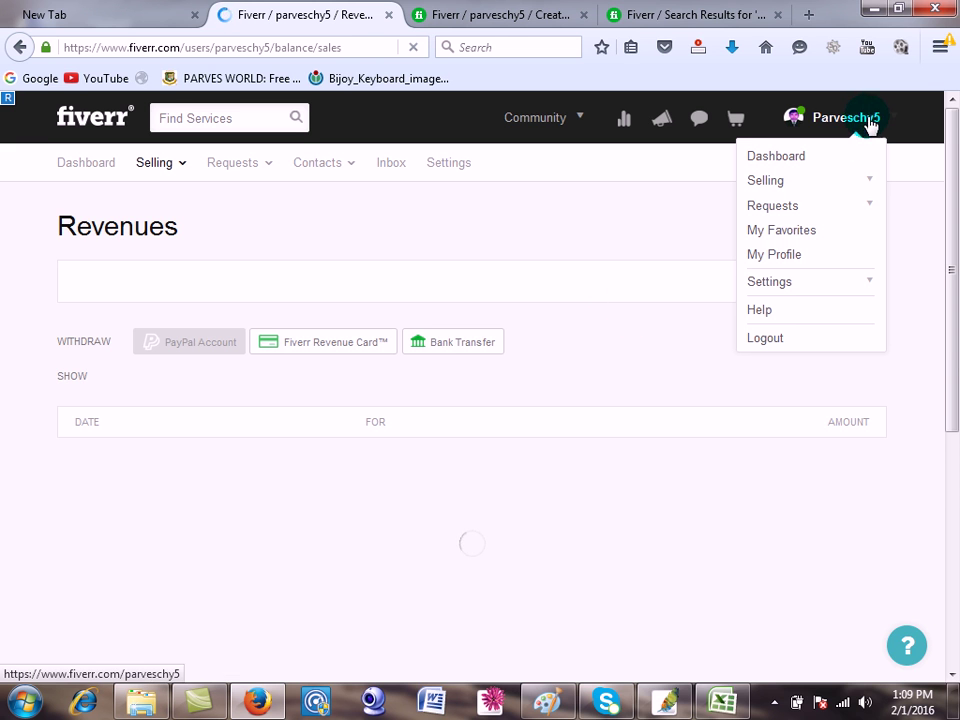
{"action": "left_click", "coordinate": [806, 182]}
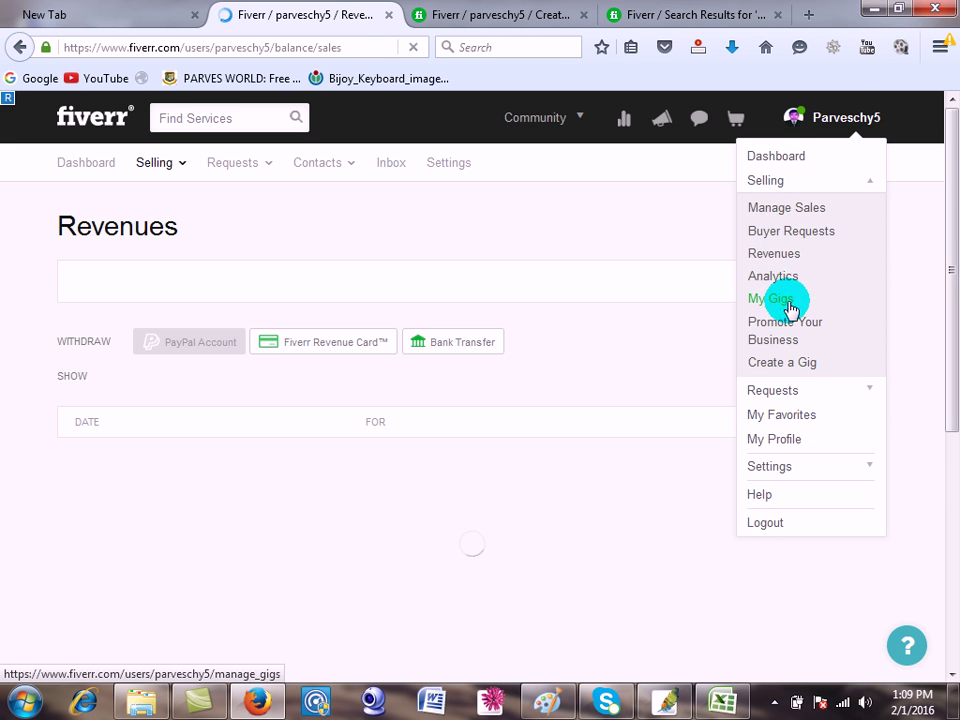
{"action": "left_click", "coordinate": [458, 17]}
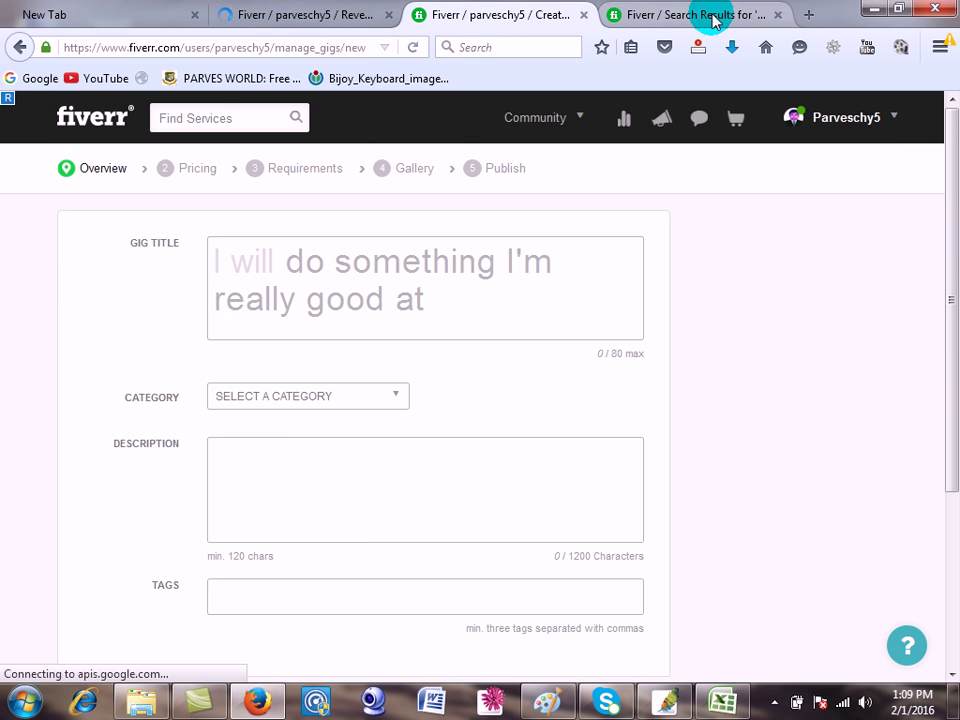
{"action": "left_click", "coordinate": [673, 20]}
{"action": "scroll", "coordinate": [500, 430], "scroll_direction": "up", "scroll_amount": 5}
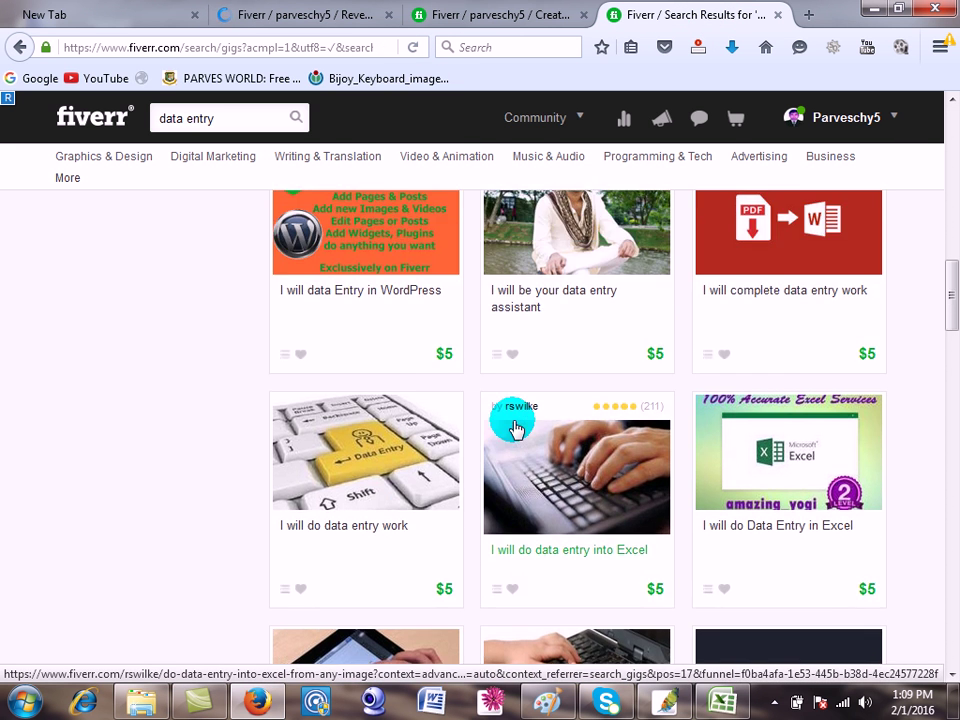
{"action": "scroll", "coordinate": [515, 428], "scroll_direction": "up", "scroll_amount": 3}
Step: Load My Gigs in place of the blank new-gig form, and return to the withdrawal methods on the Revenues page
{"action": "left_click", "coordinate": [500, 15]}
{"action": "mouse_move", "coordinate": [812, 118]}
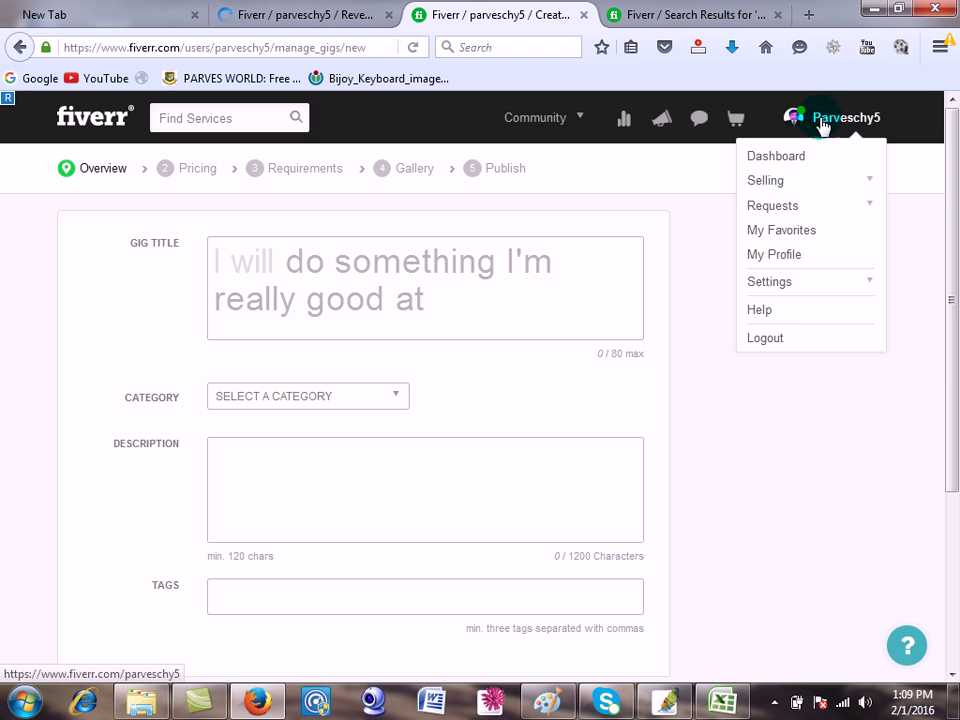
{"action": "left_click", "coordinate": [776, 178]}
{"action": "left_click", "coordinate": [780, 301]}
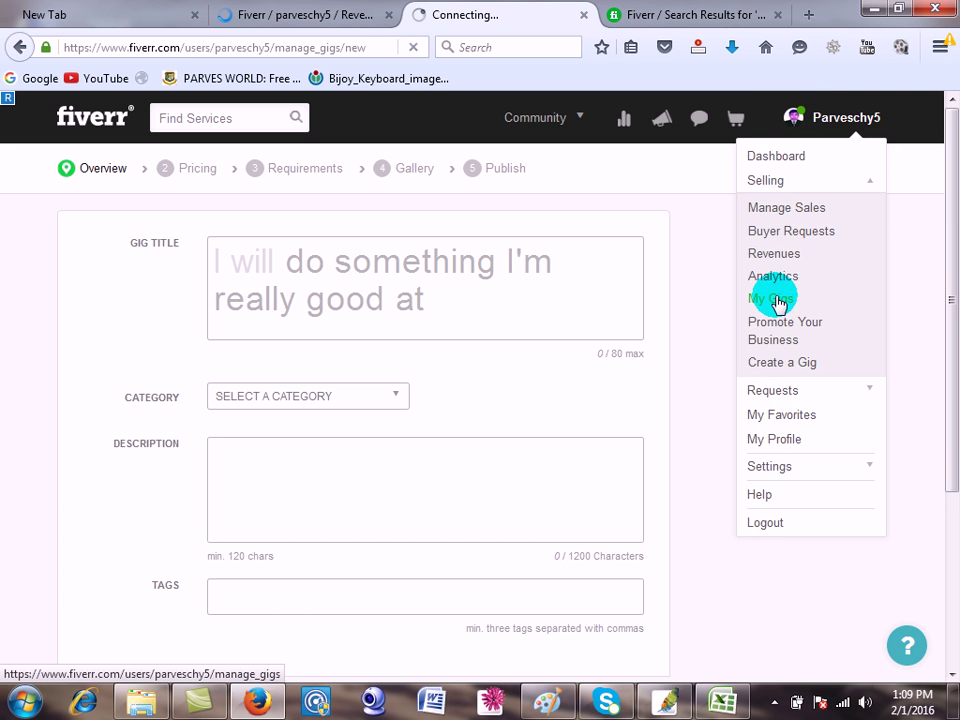
{"action": "left_click", "coordinate": [386, 495]}
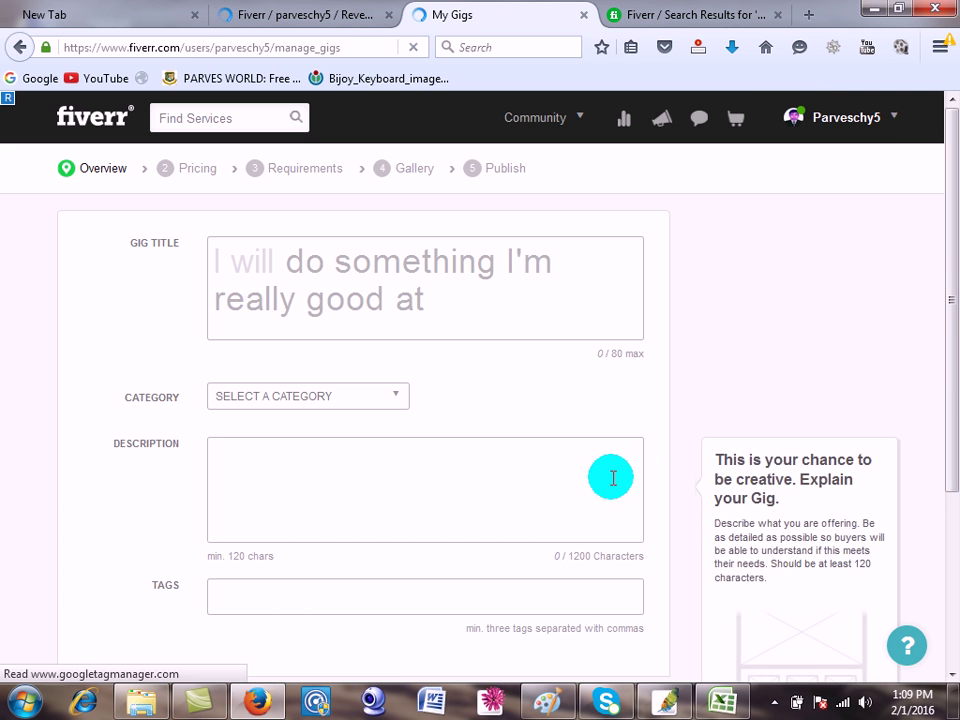
{"action": "left_click", "coordinate": [325, 20]}
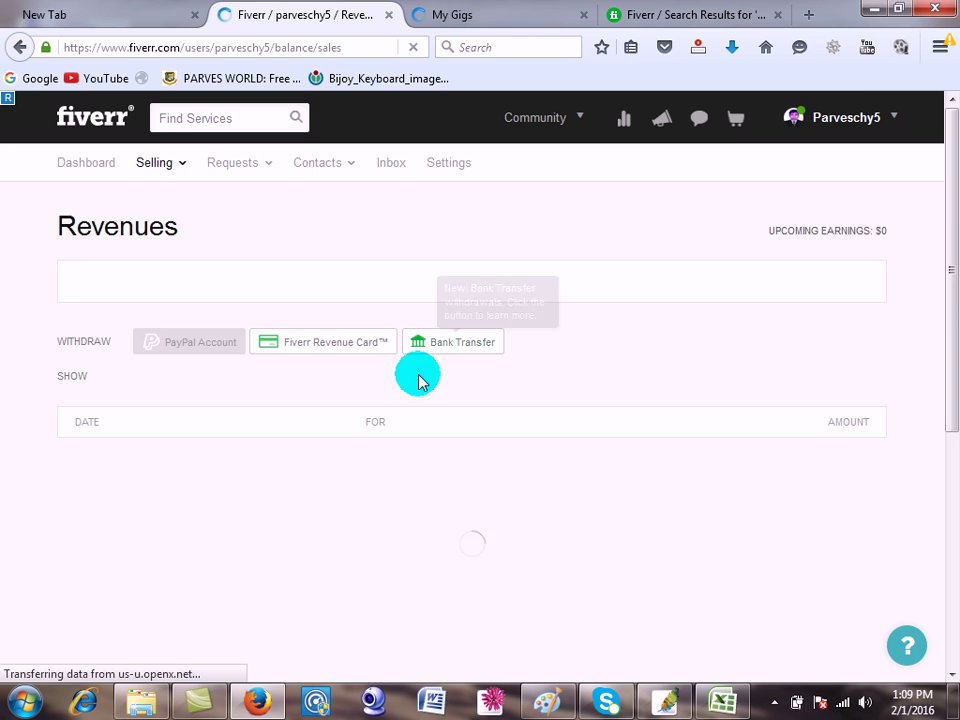
{"action": "mouse_move", "coordinate": [818, 111]}
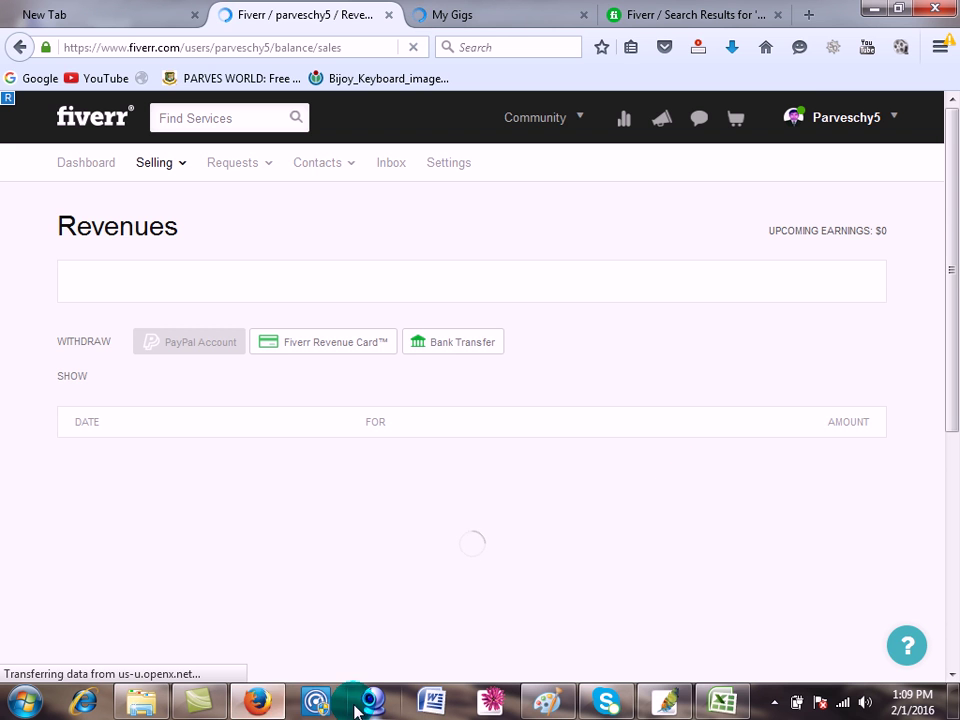
{"action": "left_click", "coordinate": [777, 702]}
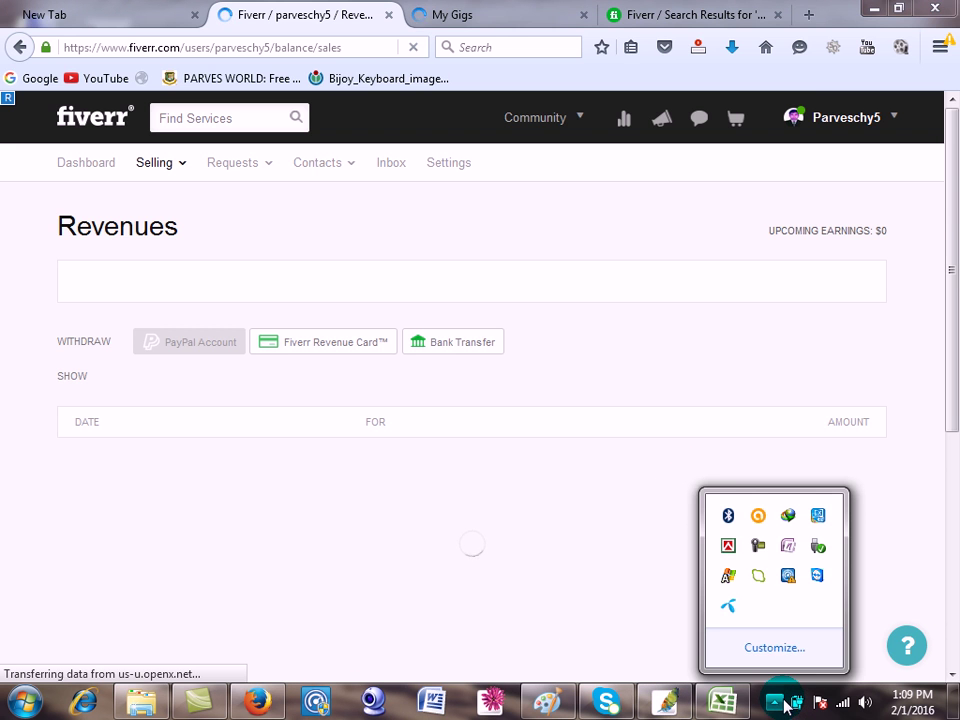
{"action": "left_click", "coordinate": [756, 546]}
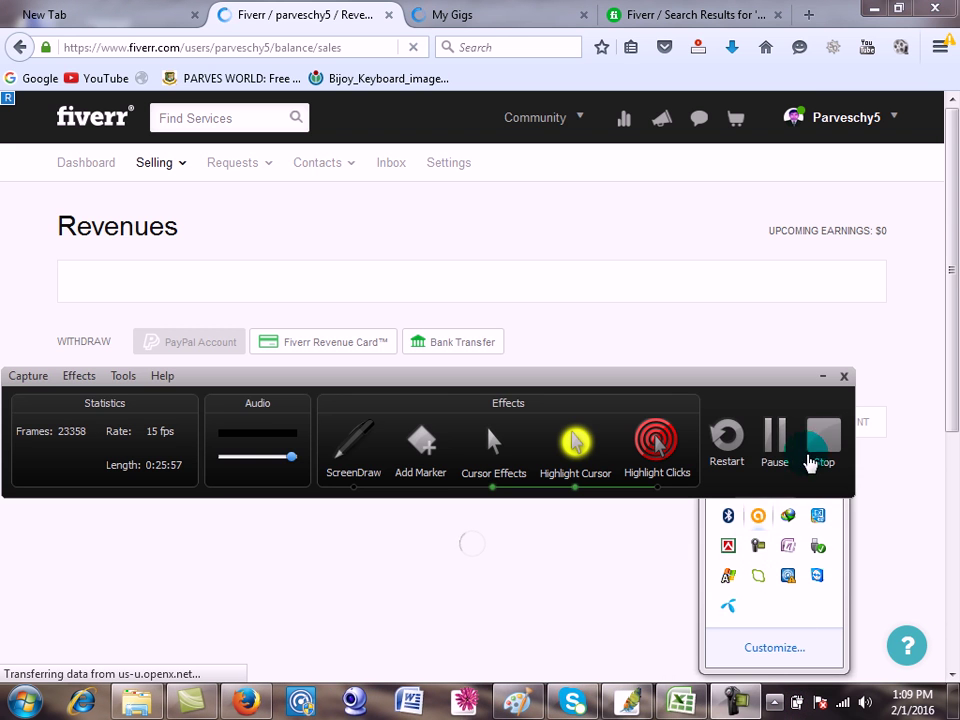